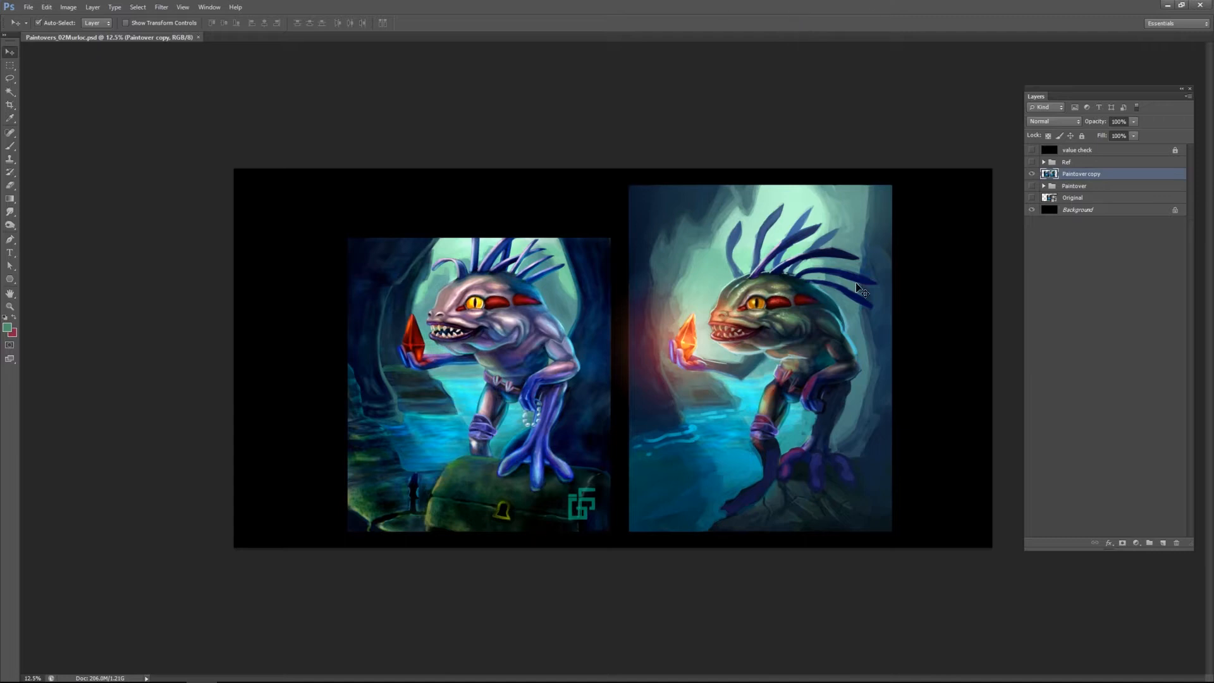
# Show the Original layer instead of Paintover copy and hide all Paintover group layers above the base paintover layer.
pyautogui.click(1032, 174)
pyautogui.click(1031, 197)
pyautogui.click(1044, 186)
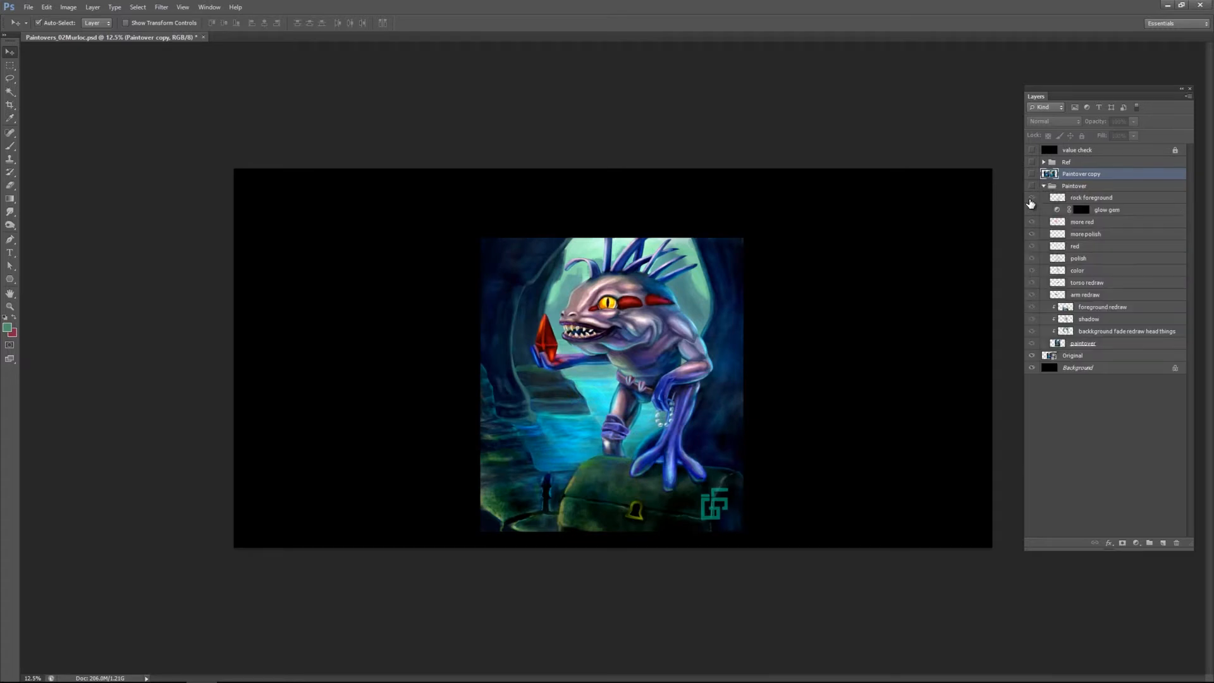
pyautogui.click(1027, 259)
pyautogui.moveTo(1031, 198); pyautogui.dragTo(1032, 334)
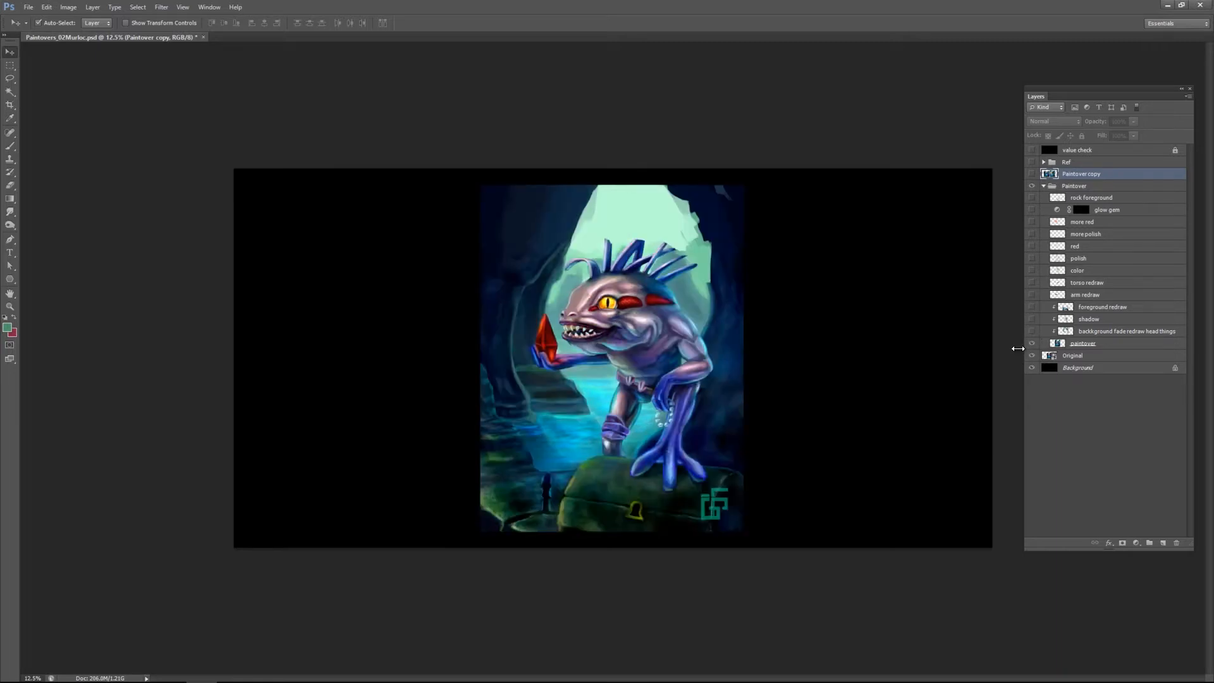
# Compare the base paintover layer on and off against the original artwork.
pyautogui.click(1032, 345)
pyautogui.click(1031, 345)
pyautogui.click(1031, 344)
pyautogui.click(1031, 344)
pyautogui.click(1031, 344)
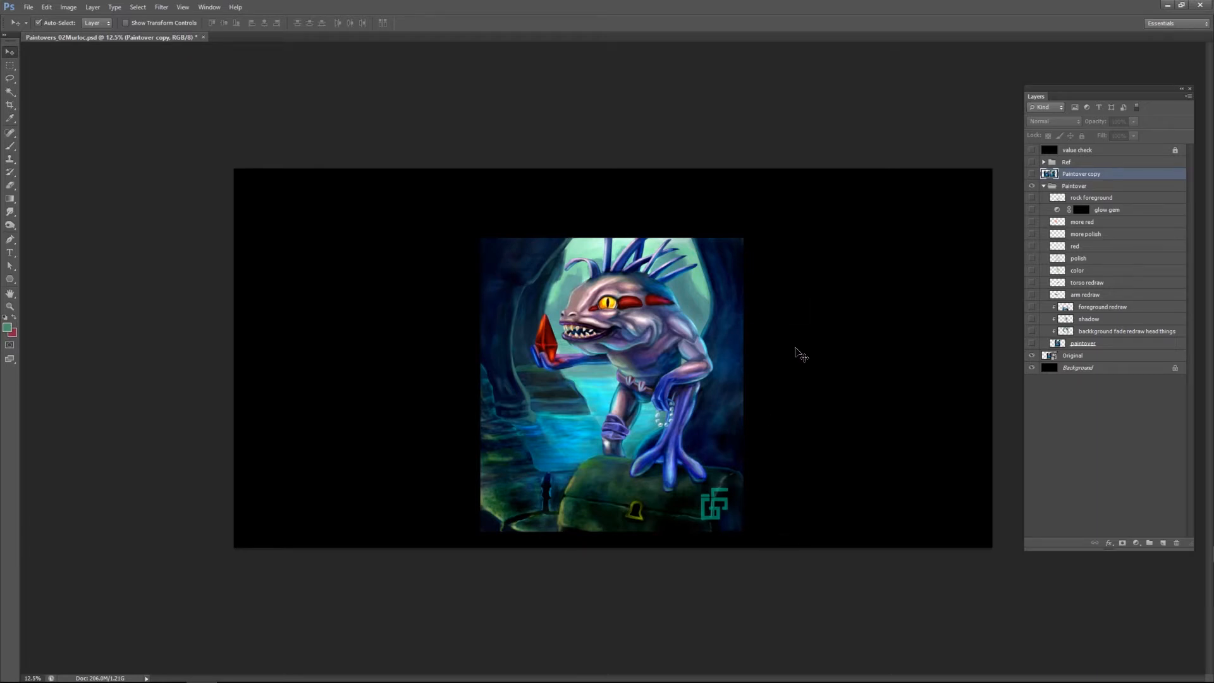
# Switch to full screen mode and show the Ref group of reference paintings around the original artwork.
pyautogui.press('f')
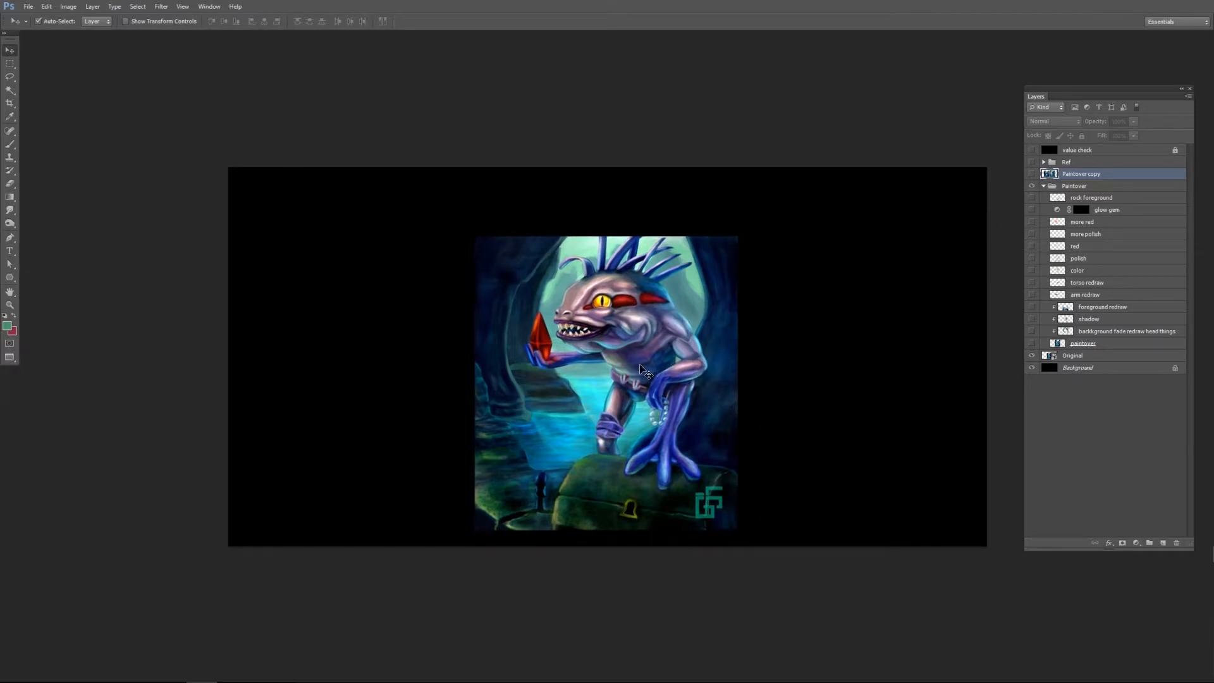
pyautogui.press('z')
pyautogui.moveTo(626, 347)
pyautogui.mouseDown()
pyautogui.moveTo(648, 365)
pyautogui.moveTo(625, 361)
pyautogui.moveTo(646, 366)
pyautogui.mouseUp()
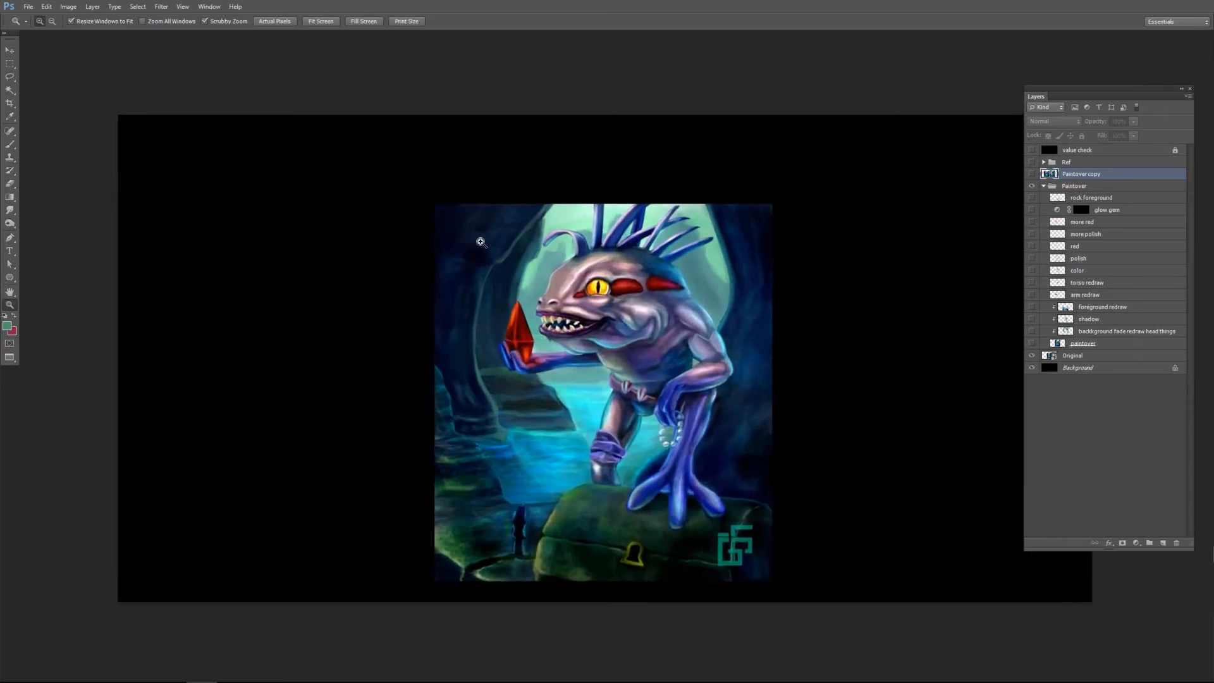
pyautogui.click(1032, 163)
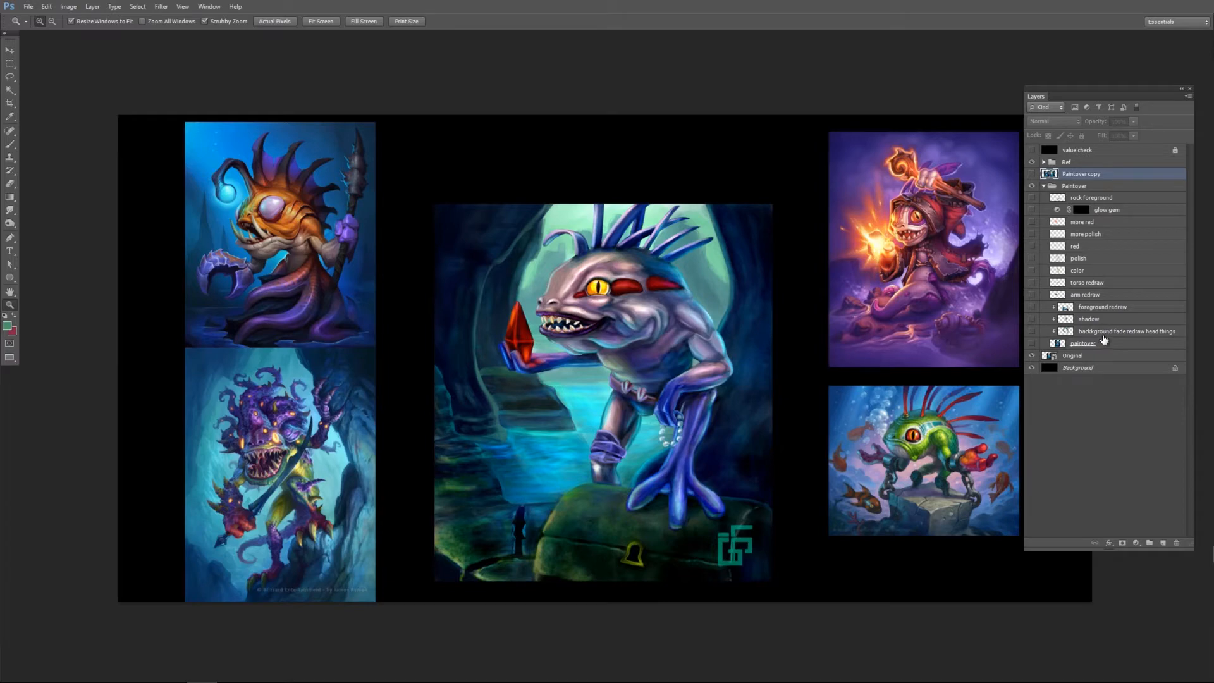
# Show the base paintover layer and the background fade and head redraw layer, comparing the redraw on and off.
pyautogui.click(1033, 345)
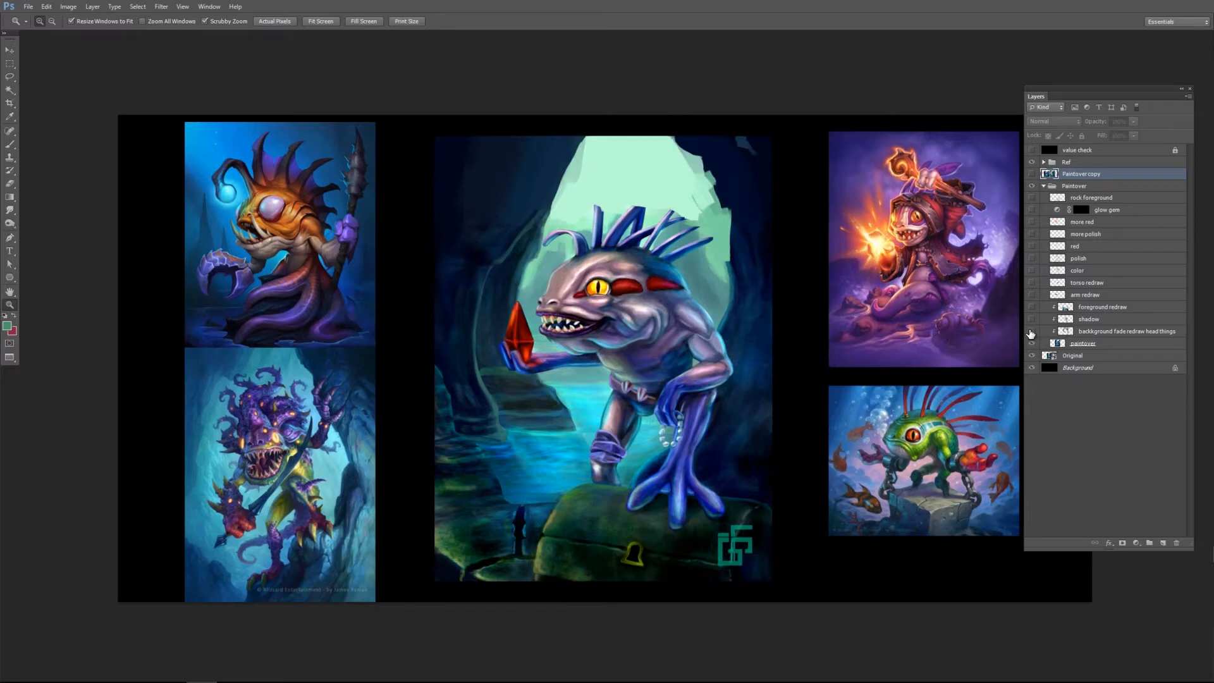
pyautogui.click(1031, 332)
pyautogui.click(1030, 332)
pyautogui.click(1031, 332)
pyautogui.click(1031, 331)
pyautogui.click(1031, 331)
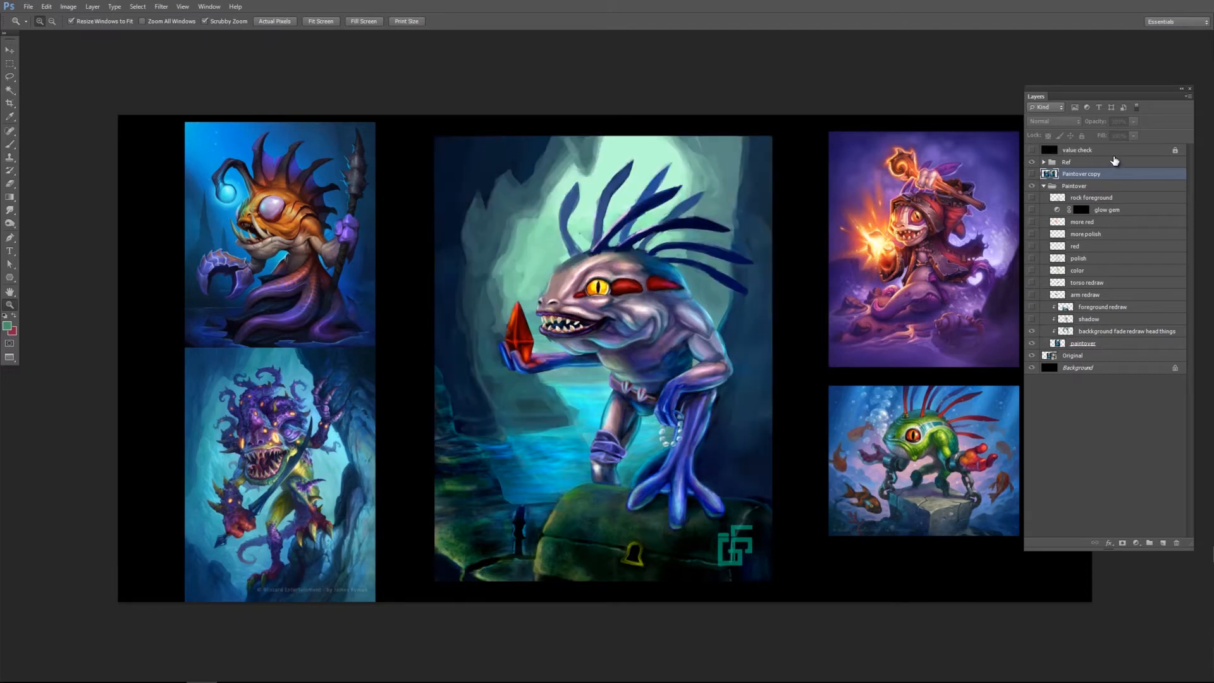
# Show the value check layer to compare the artwork and references in grayscale and in color.
pyautogui.click(1041, 154)
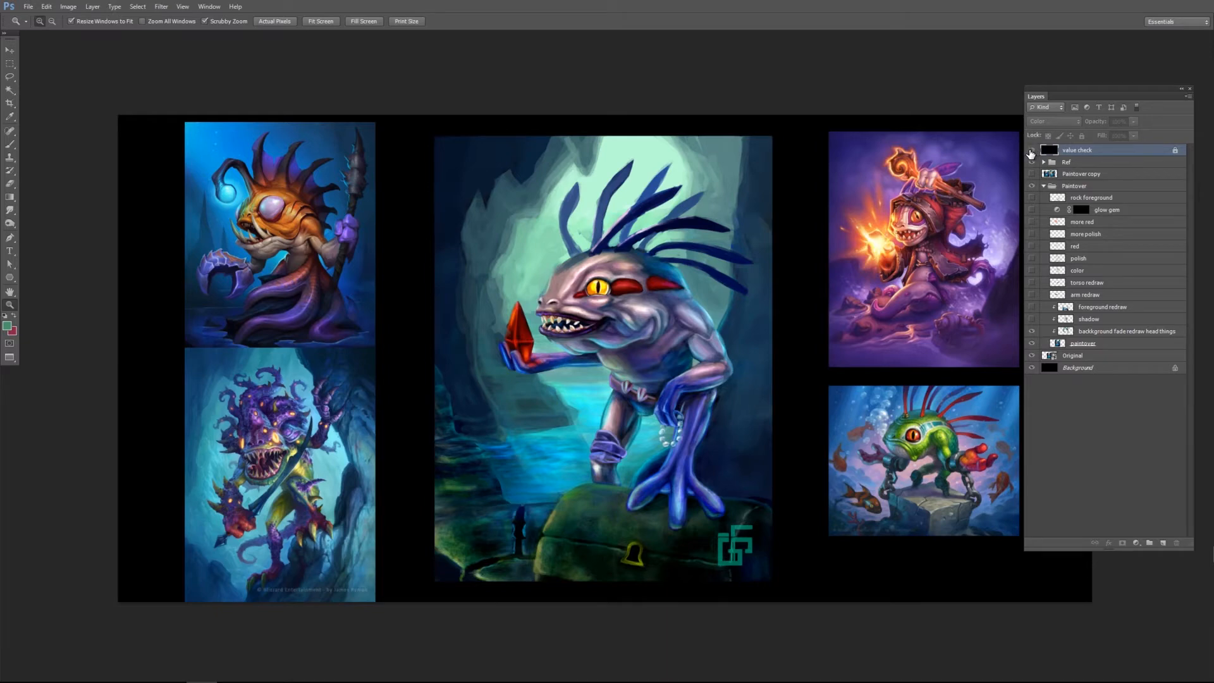
pyautogui.click(1031, 150)
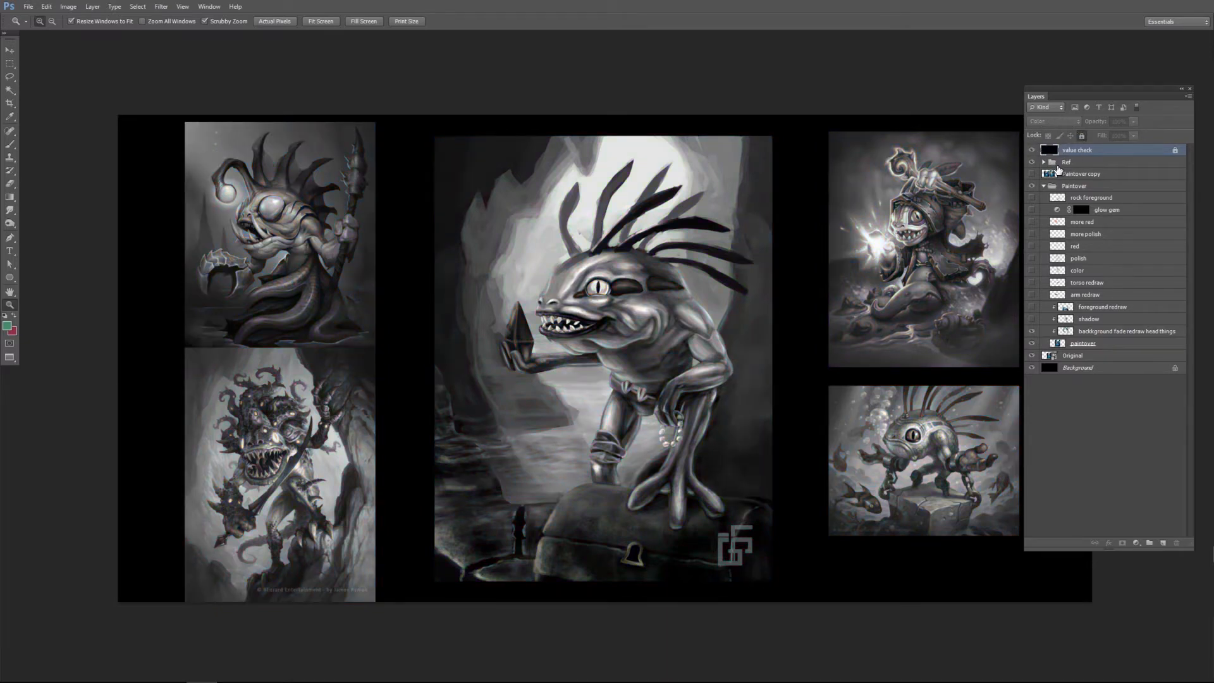
pyautogui.click(1032, 150)
pyautogui.click(1032, 150)
pyautogui.click(1032, 150)
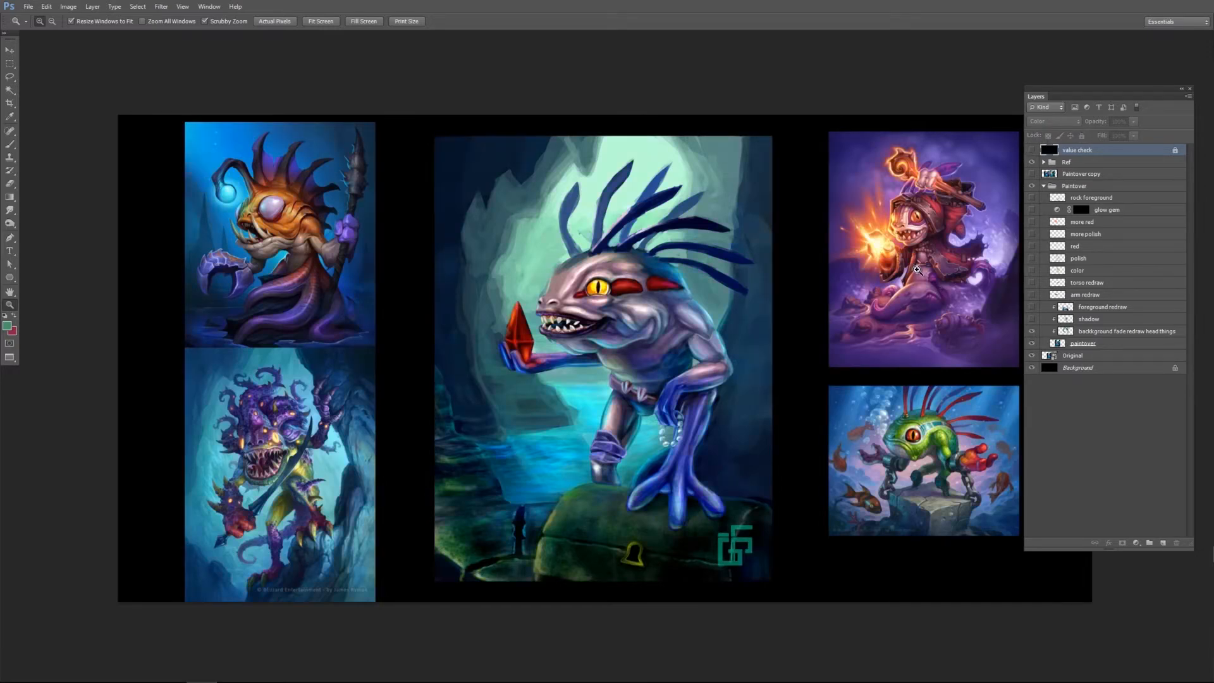
pyautogui.click(1032, 150)
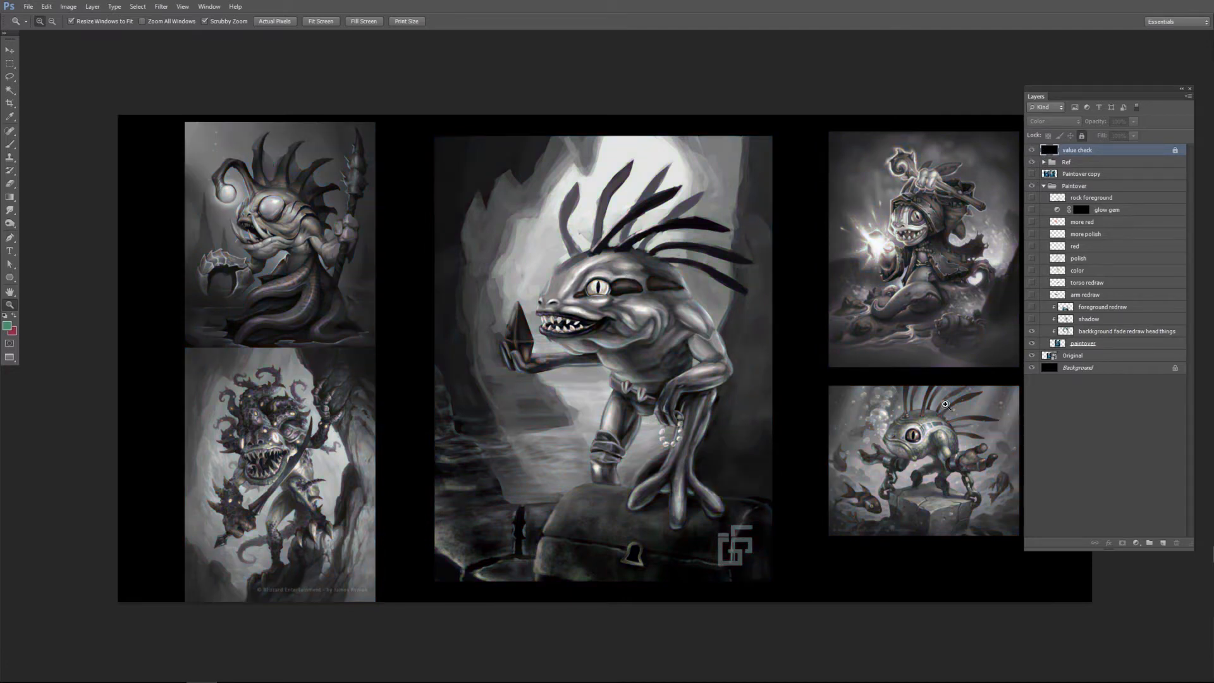
# Compare the grayscale values of the murloc artwork with and without the background redraw and base paintover layers.
pyautogui.click(1031, 331)
pyautogui.click(1032, 331)
pyautogui.click(1032, 332)
pyautogui.click(1032, 332)
pyautogui.click(1032, 333)
pyautogui.click(1032, 333)
pyautogui.click(1033, 352)
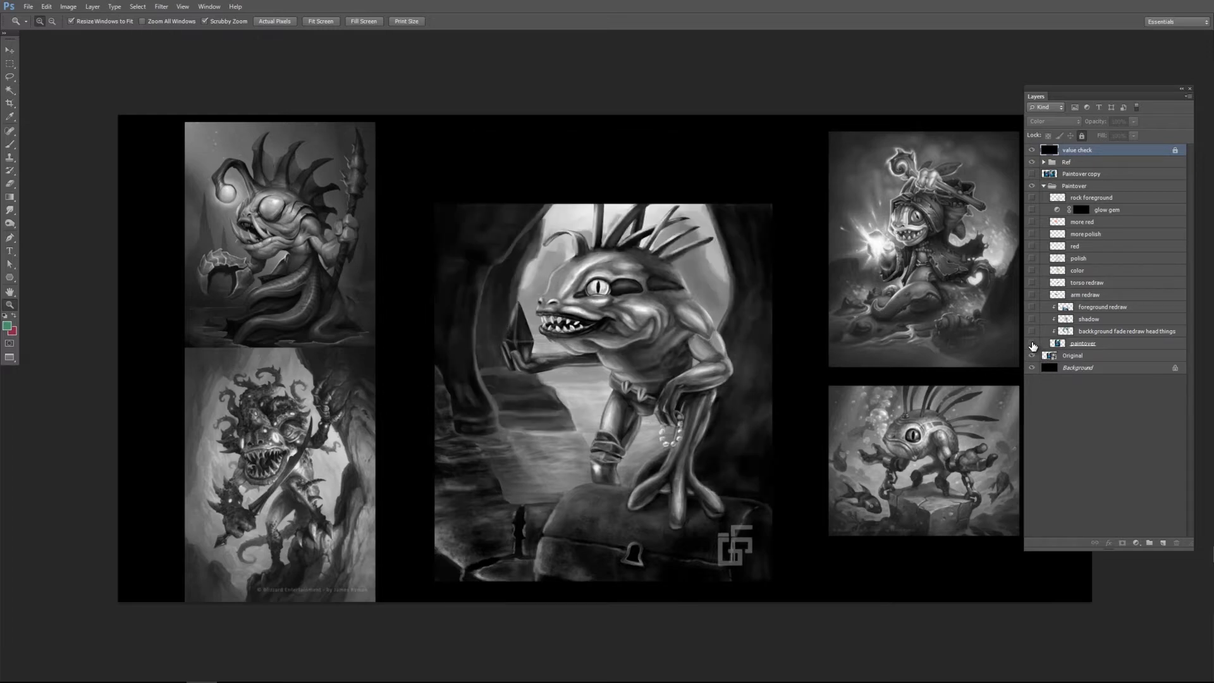
pyautogui.click(1033, 343)
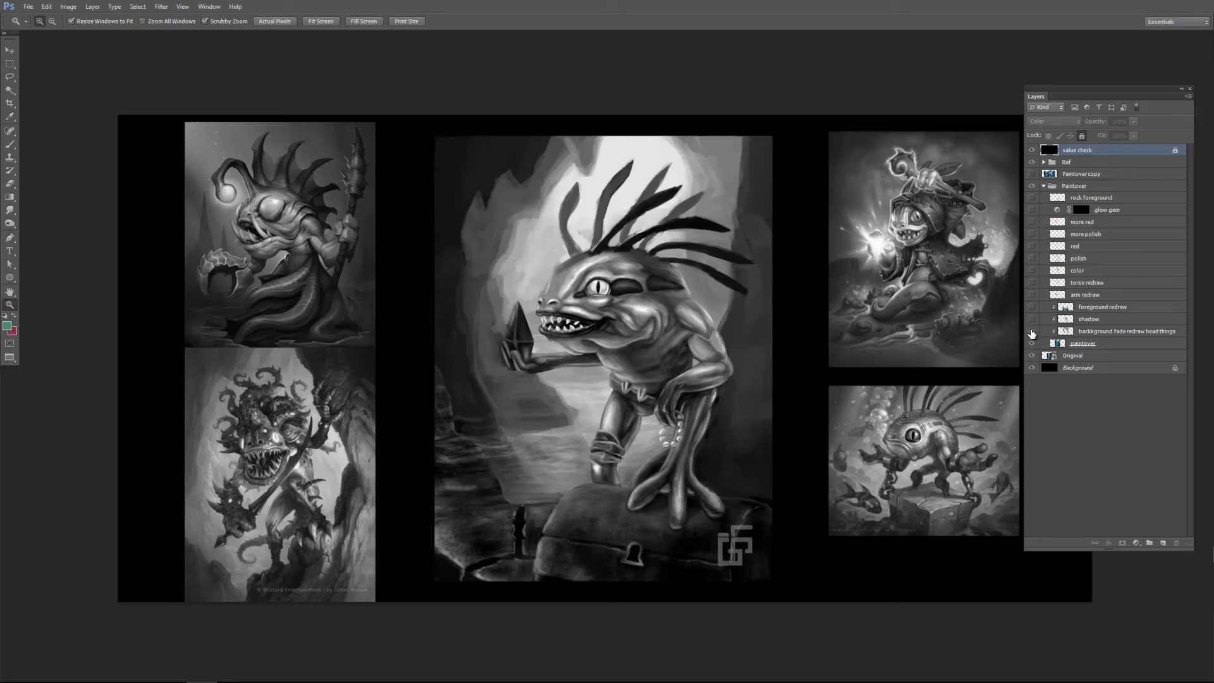
pyautogui.click(1031, 331)
pyautogui.click(1032, 332)
# Hide the value check layer and show the shadow layer, comparing the murloc with and without its shading.
pyautogui.click(1034, 150)
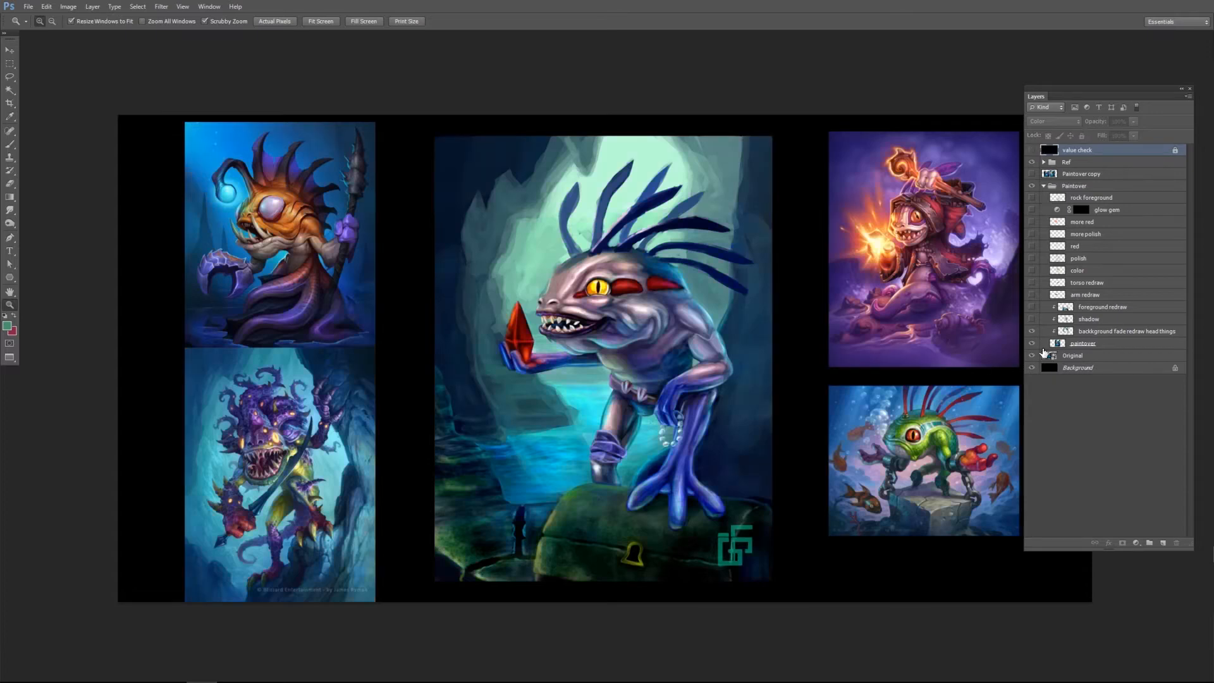
pyautogui.click(1032, 320)
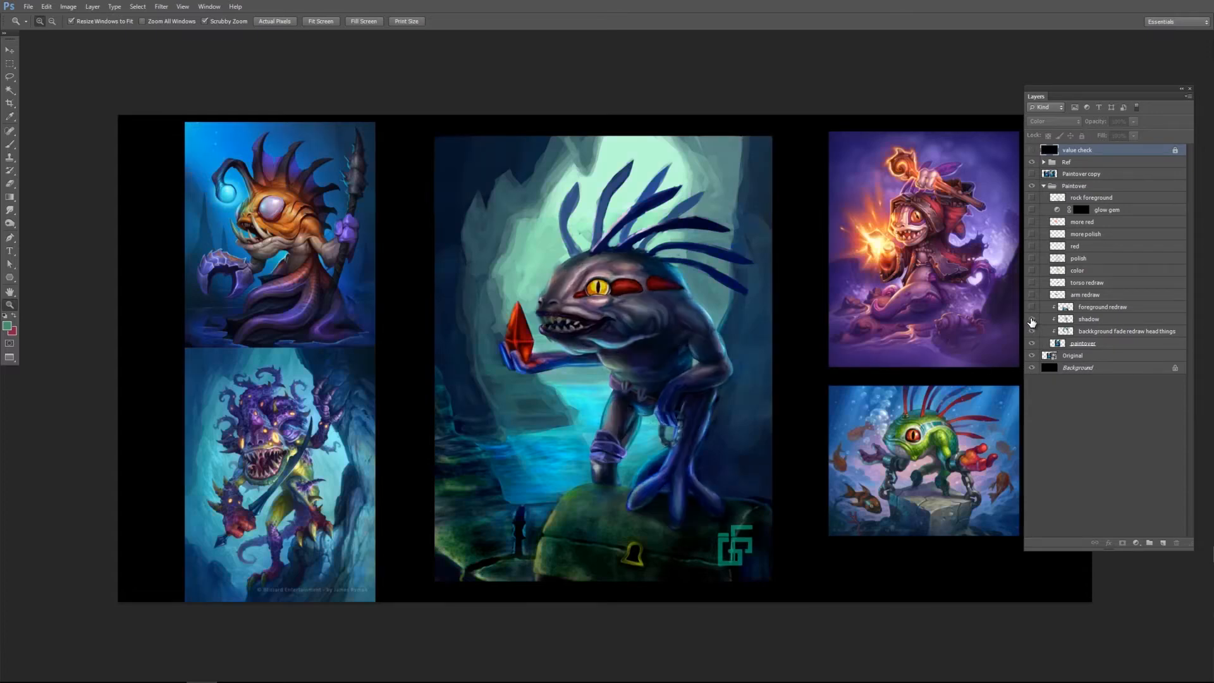
pyautogui.click(1032, 321)
pyautogui.click(1032, 321)
pyautogui.click(1031, 306)
pyautogui.click(1031, 307)
# Examine the lighting of the purple hooded murloc reference against the shaded murloc, including the other references.
pyautogui.click(943, 293)
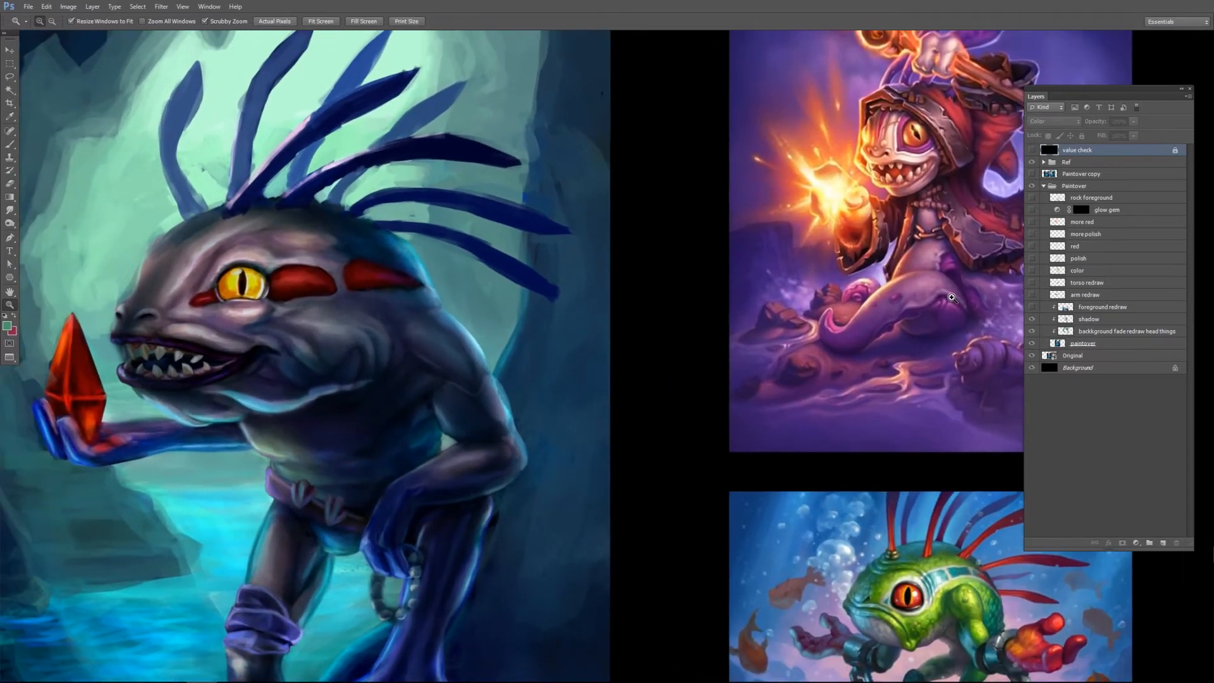
pyautogui.moveTo(876, 323); pyautogui.dragTo(569, 376)
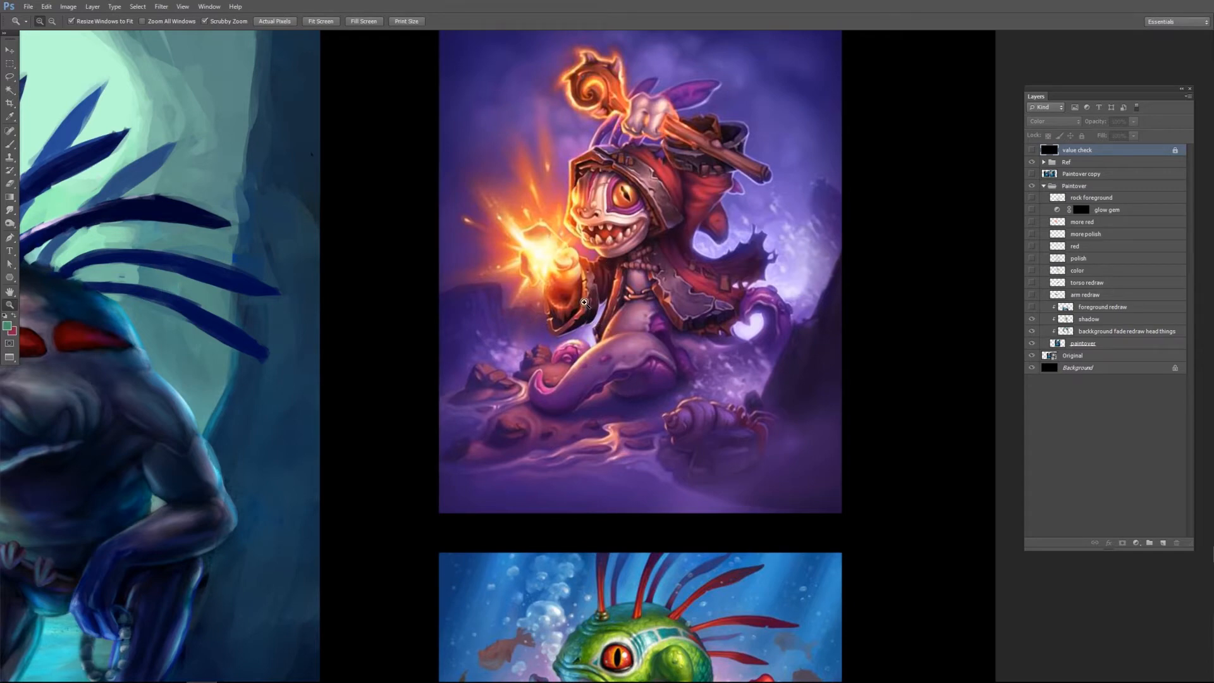
pyautogui.moveTo(420, 425); pyautogui.dragTo(598, 427)
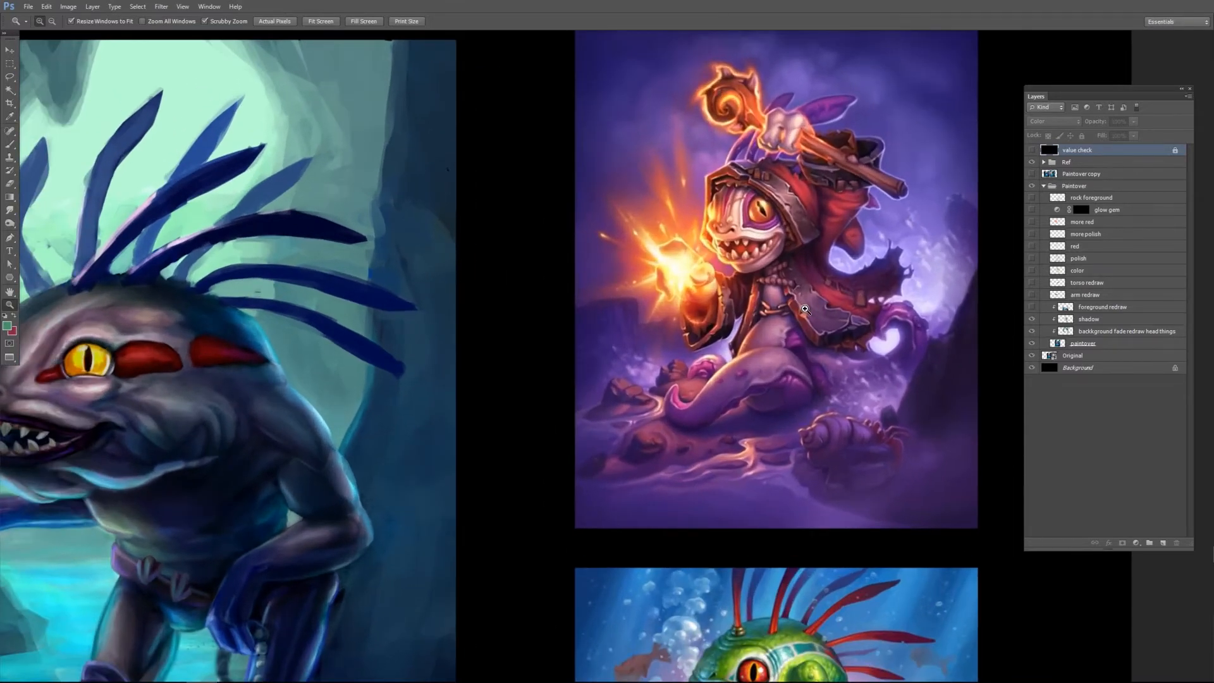
pyautogui.hotkey('ctrl', '0')
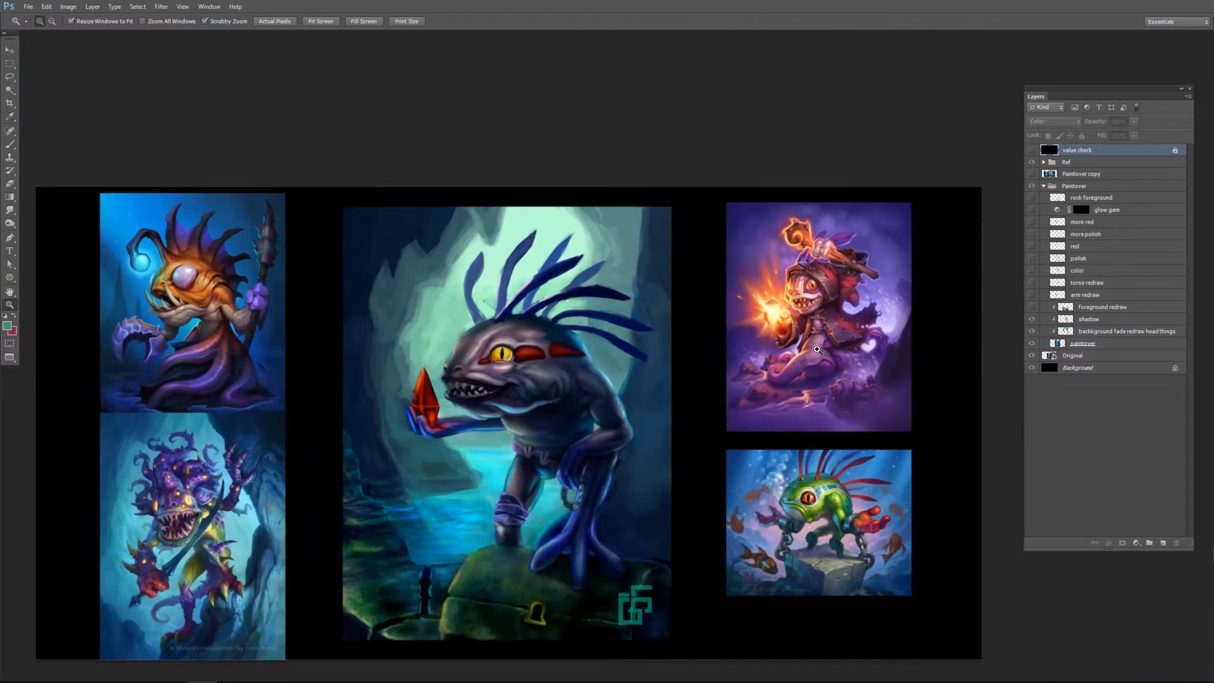
pyautogui.scroll(-1, 817, 349)
pyautogui.moveTo(669, 412); pyautogui.dragTo(772, 358)
pyautogui.scroll(3, 665, 422)
pyautogui.scroll(2, 665, 422)
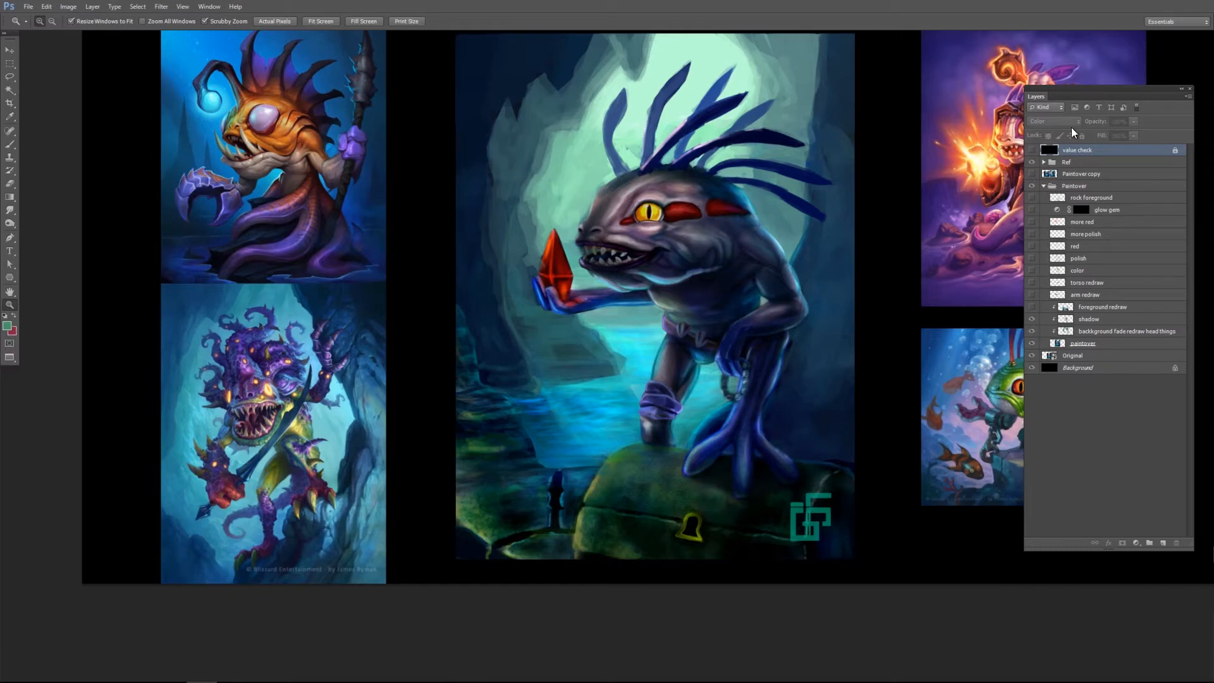
# Show the value check layer and set the Brush tool's foreground color to red ff3434.
pyautogui.click(1032, 150)
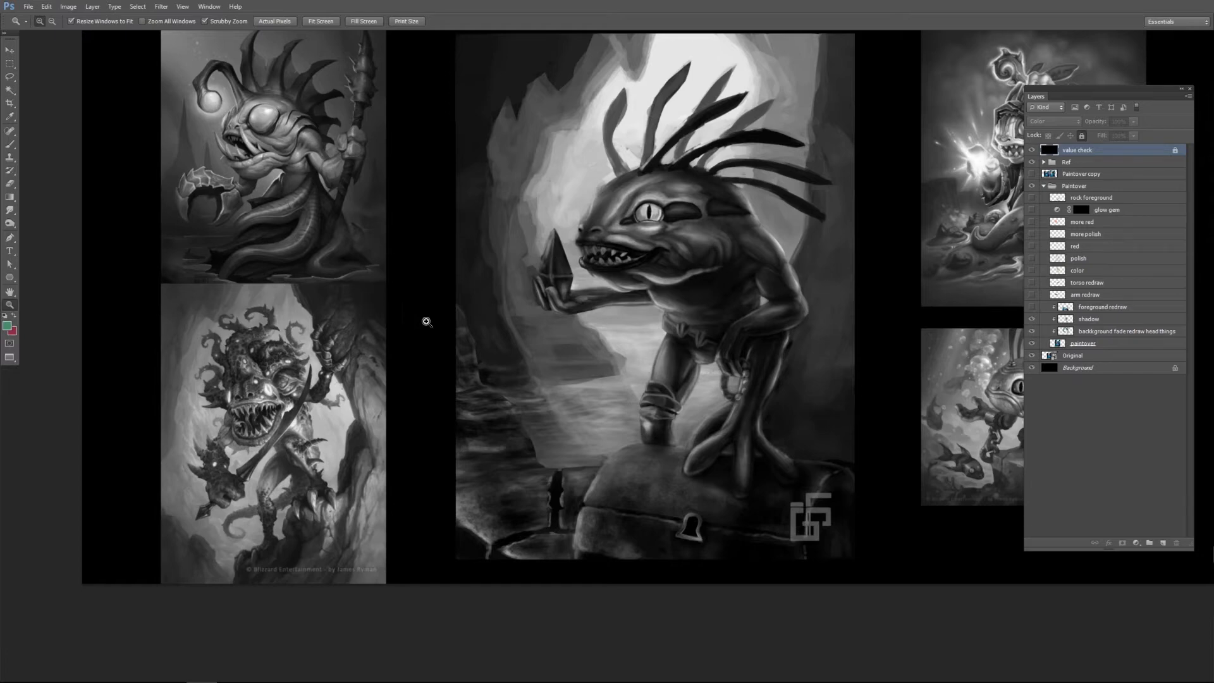
pyautogui.press('b')
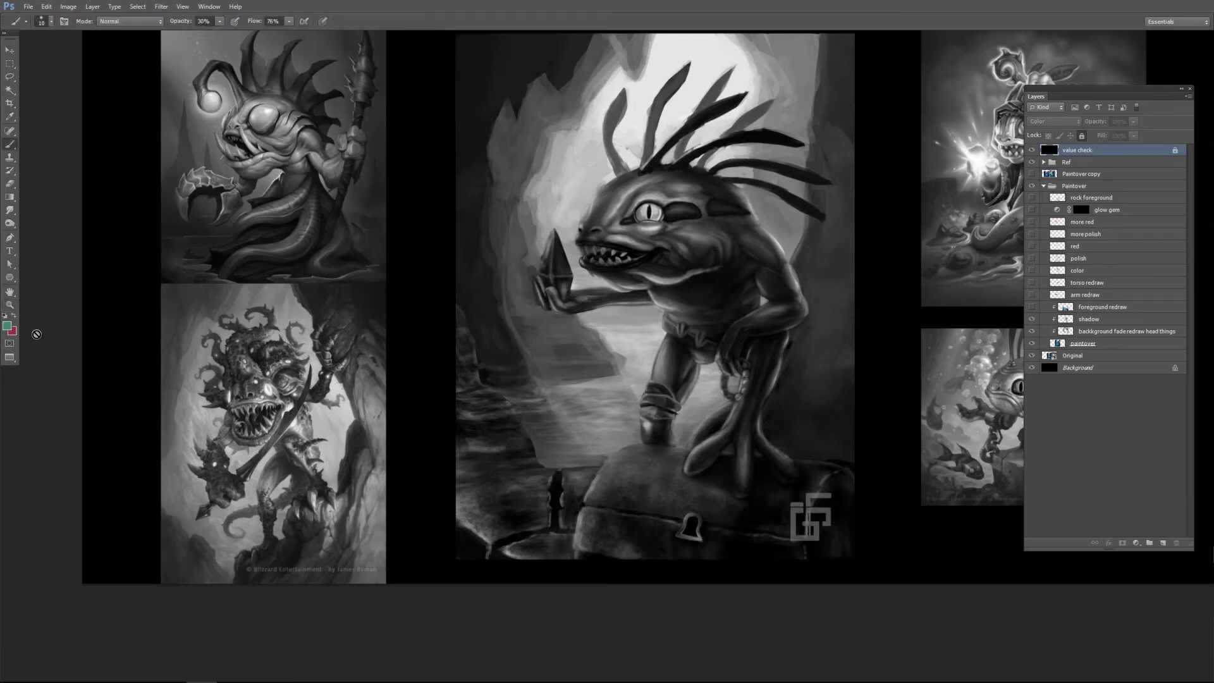
pyautogui.click(8, 326)
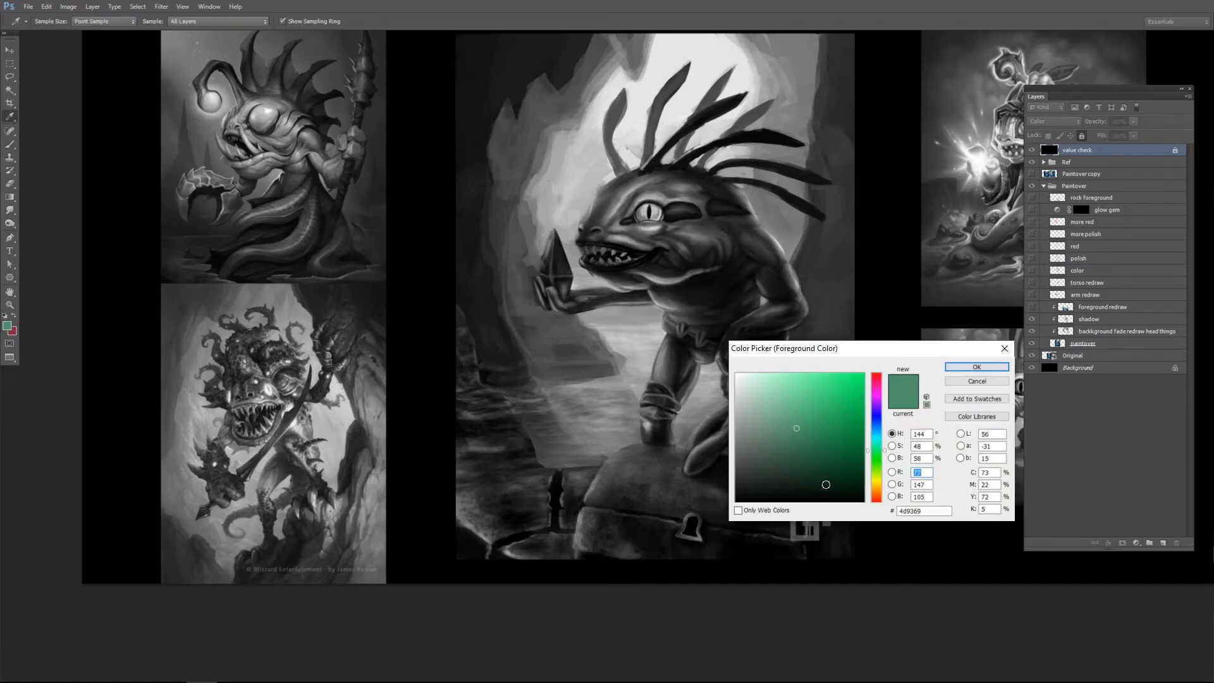
pyautogui.click(876, 502)
pyautogui.click(840, 373)
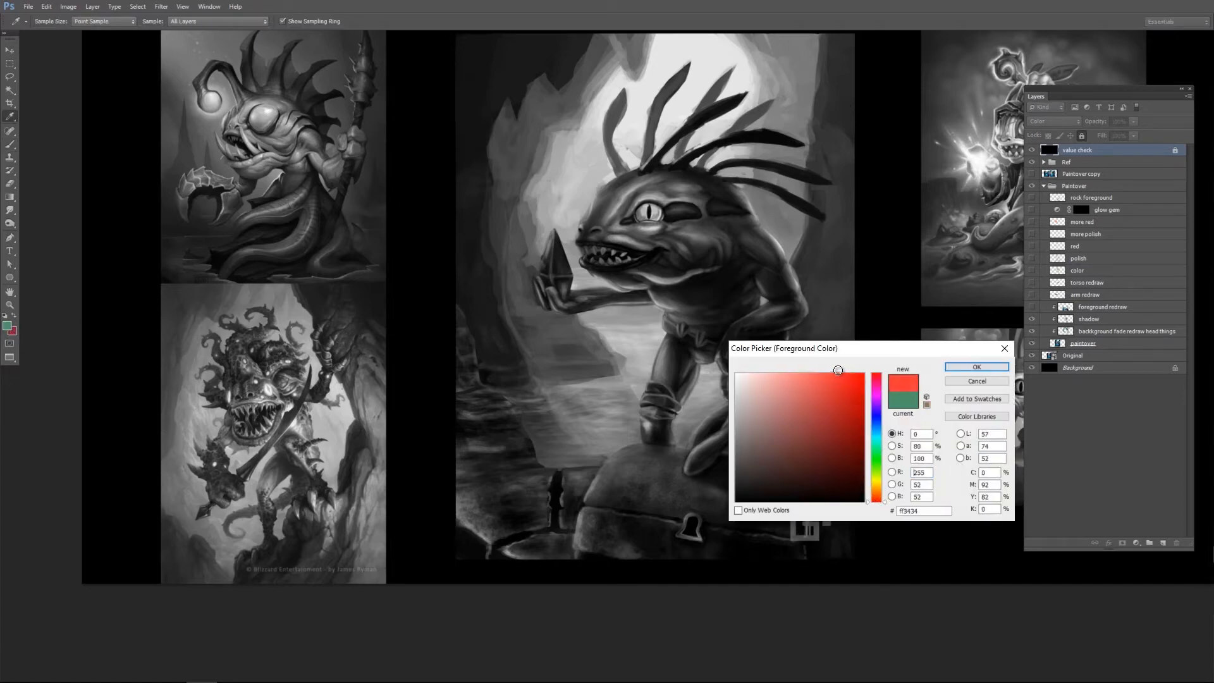
pyautogui.click(948, 370)
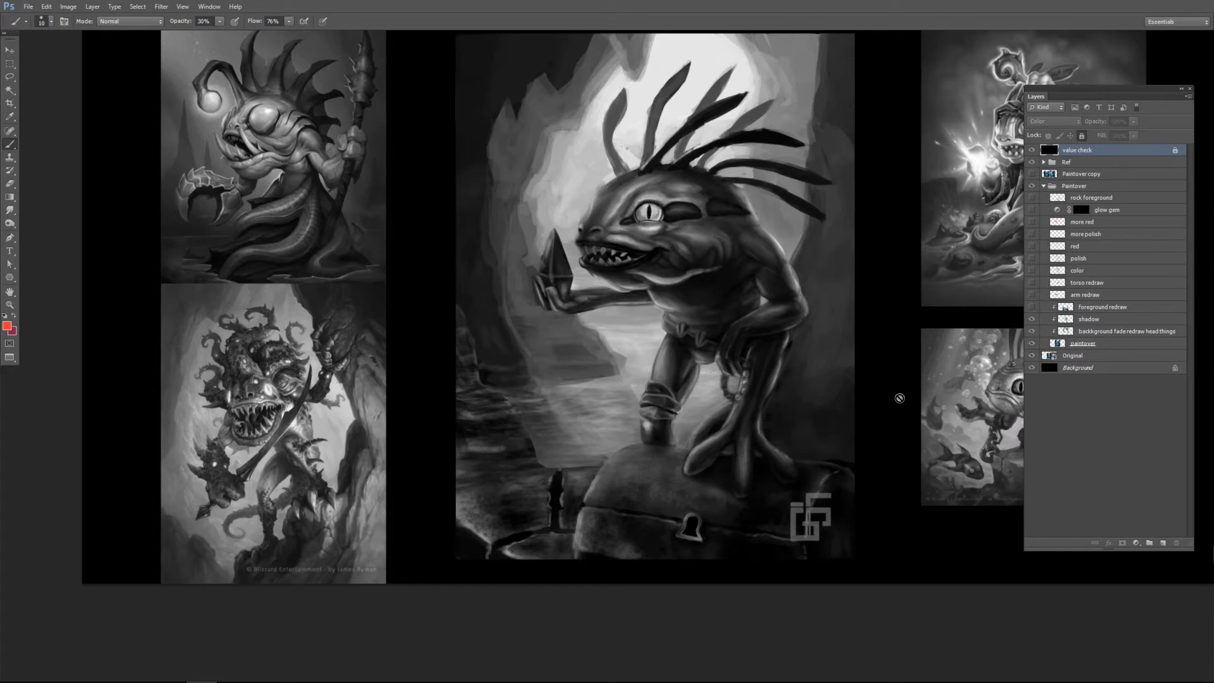
# Add a new layer and place it above the value check layer.
pyautogui.click(1096, 174)
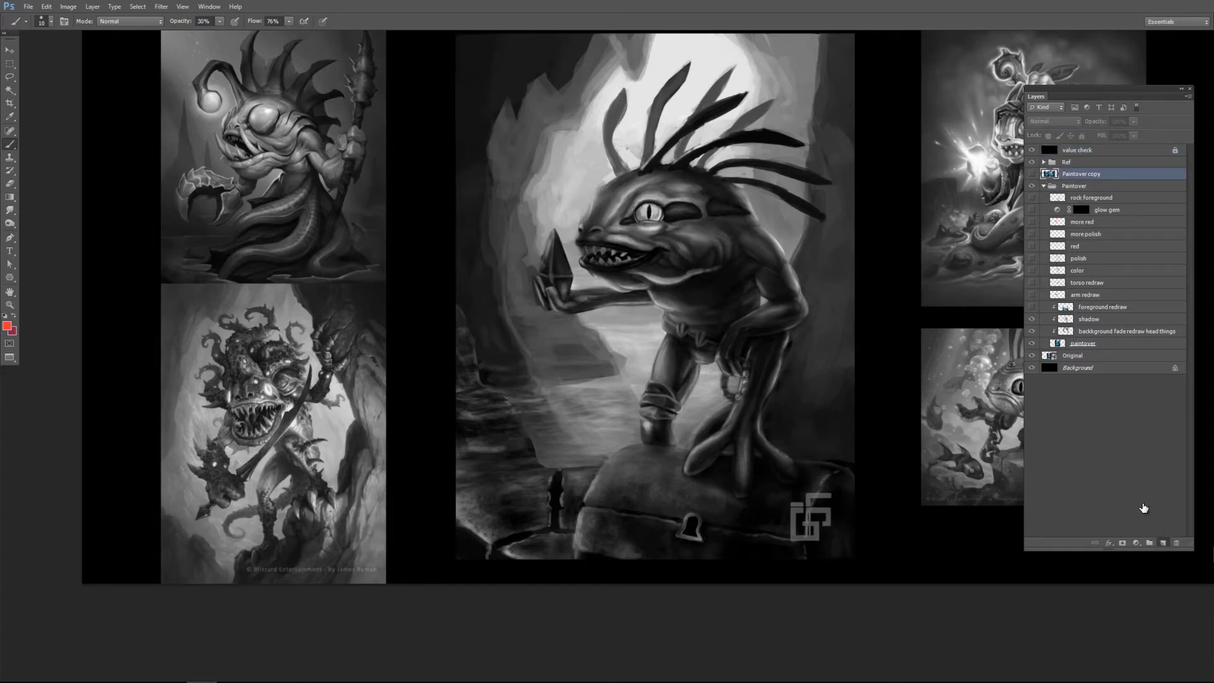
pyautogui.click(1163, 542)
pyautogui.moveTo(1085, 175); pyautogui.dragTo(1085, 148)
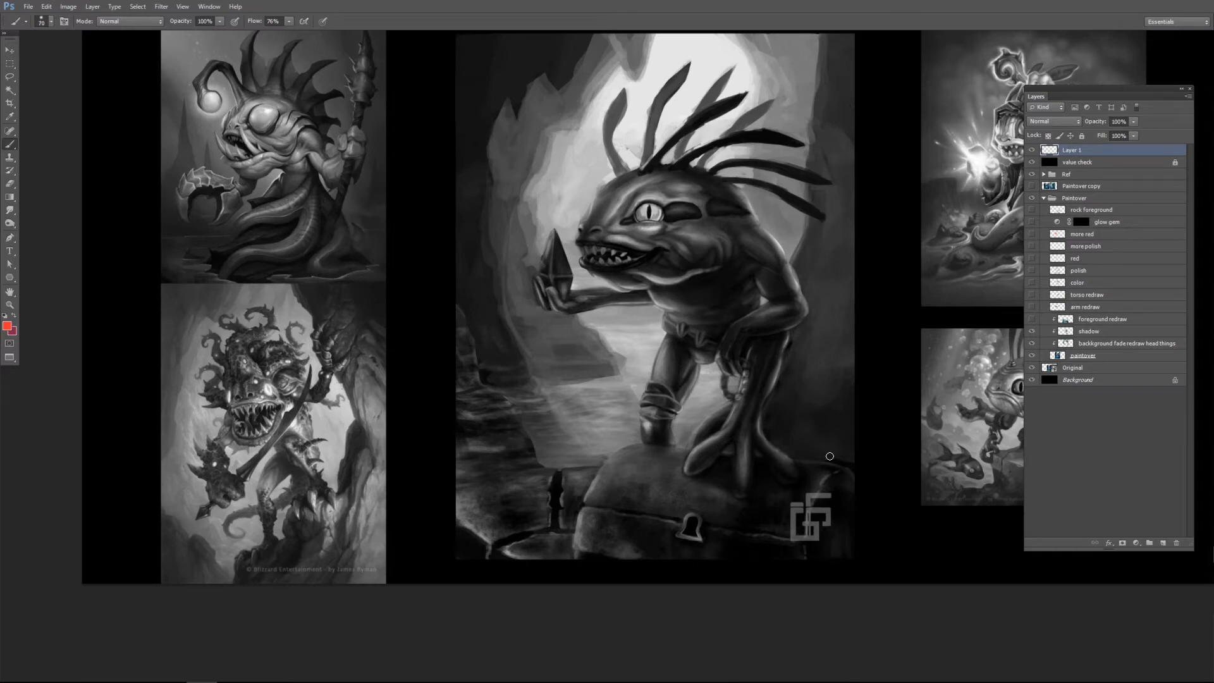
# Mark the foreground with a red horizontal line and a crossing diagonal stroke, and clear both marks.
pyautogui.moveTo(843, 462)
pyautogui.mouseDown()
pyautogui.moveTo(503, 461)
pyautogui.moveTo(449, 489)
pyautogui.moveTo(495, 467)
pyautogui.mouseUp()
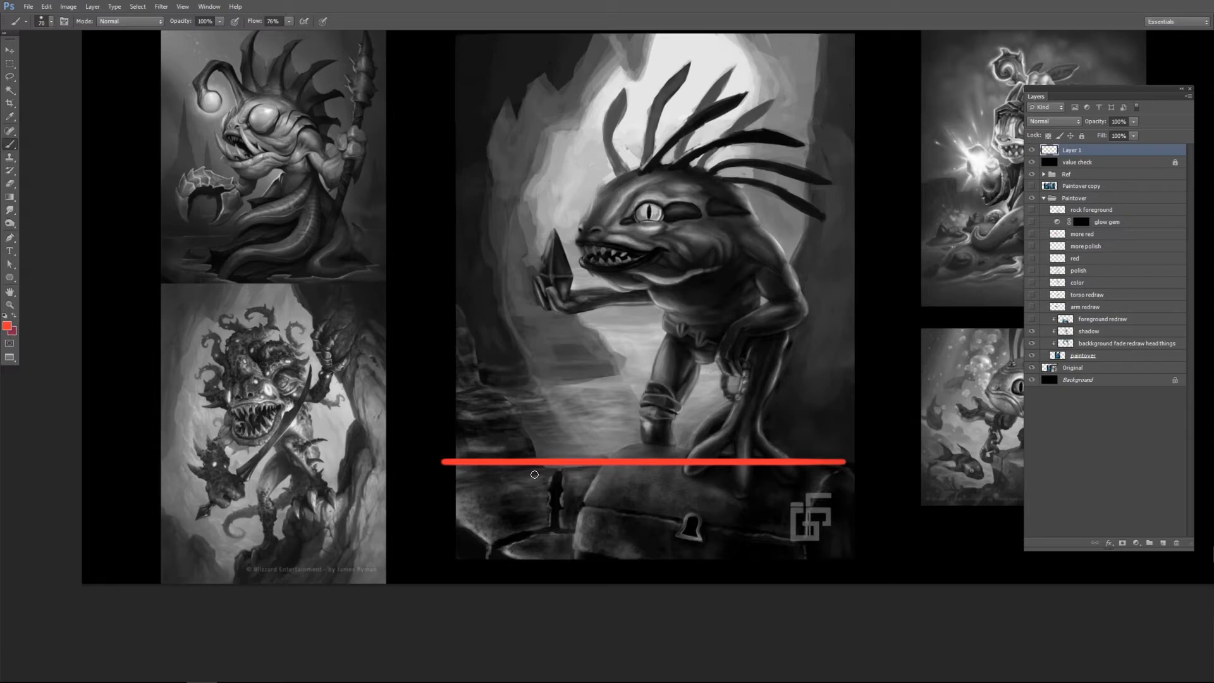
pyautogui.moveTo(555, 526); pyautogui.dragTo(506, 388)
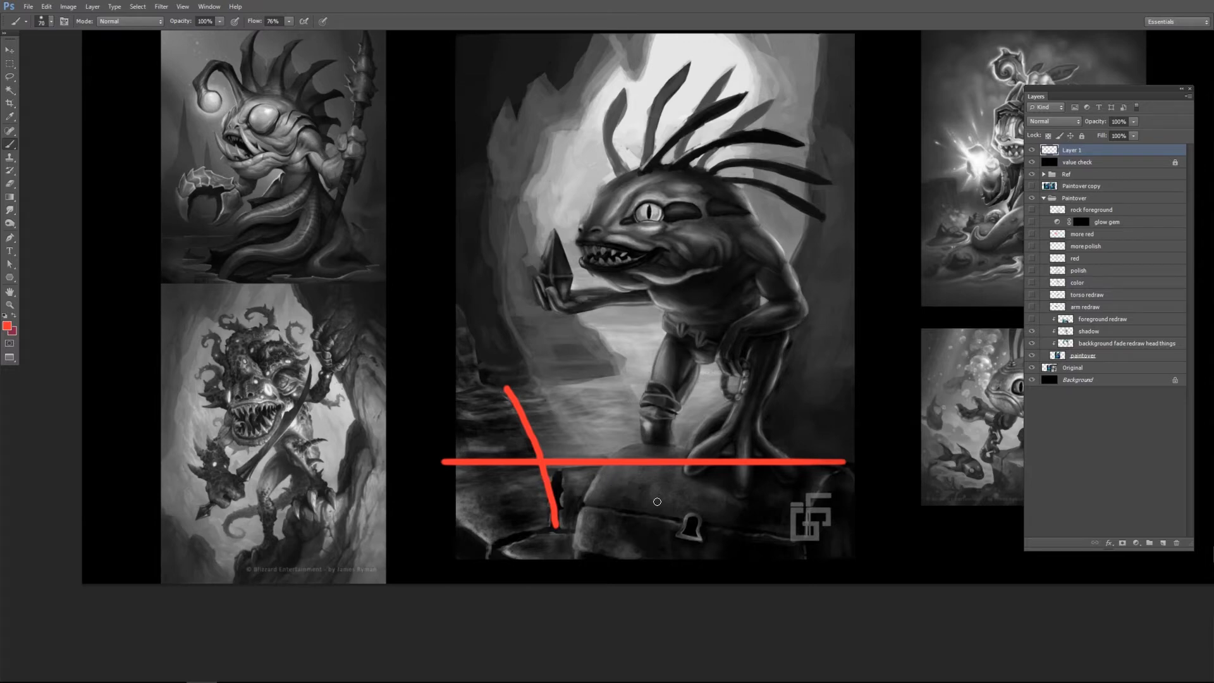
pyautogui.hotkey('ctrl', 'a')
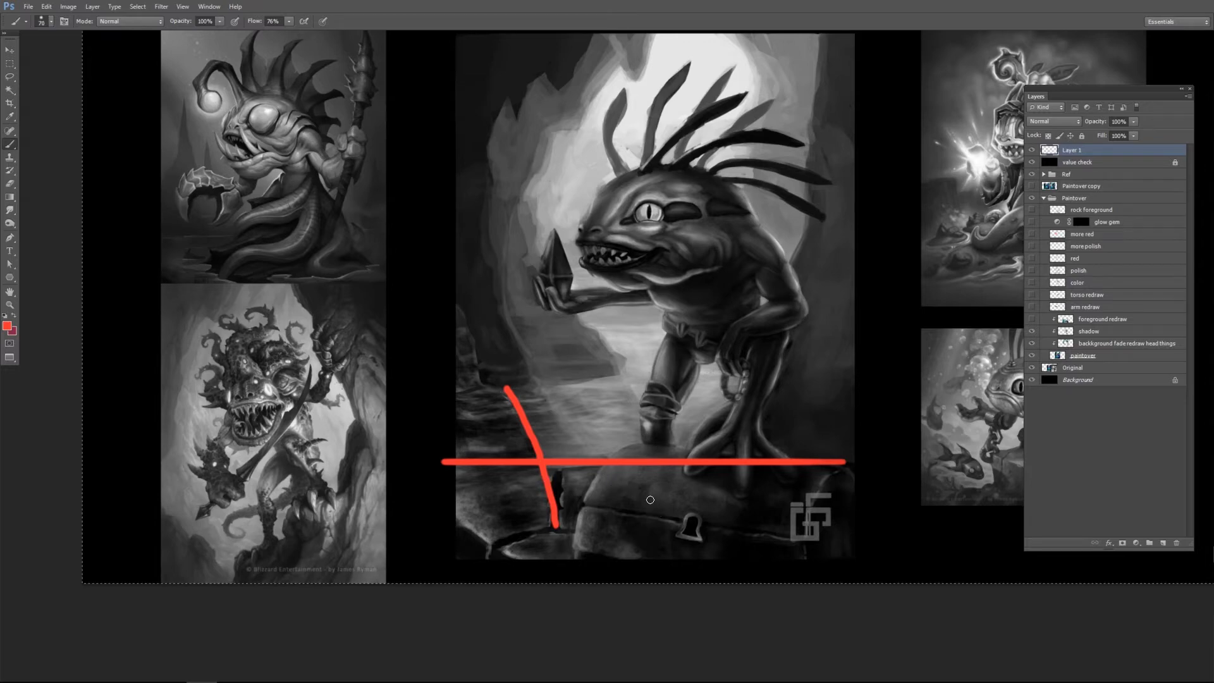
pyautogui.press('Delete')
pyautogui.hotkey('ctrl', 'd')
pyautogui.moveTo(631, 489)
pyautogui.mouseDown()
pyautogui.moveTo(649, 499)
pyautogui.moveTo(633, 488)
pyautogui.mouseUp()
pyautogui.moveTo(533, 496); pyautogui.dragTo(529, 494)
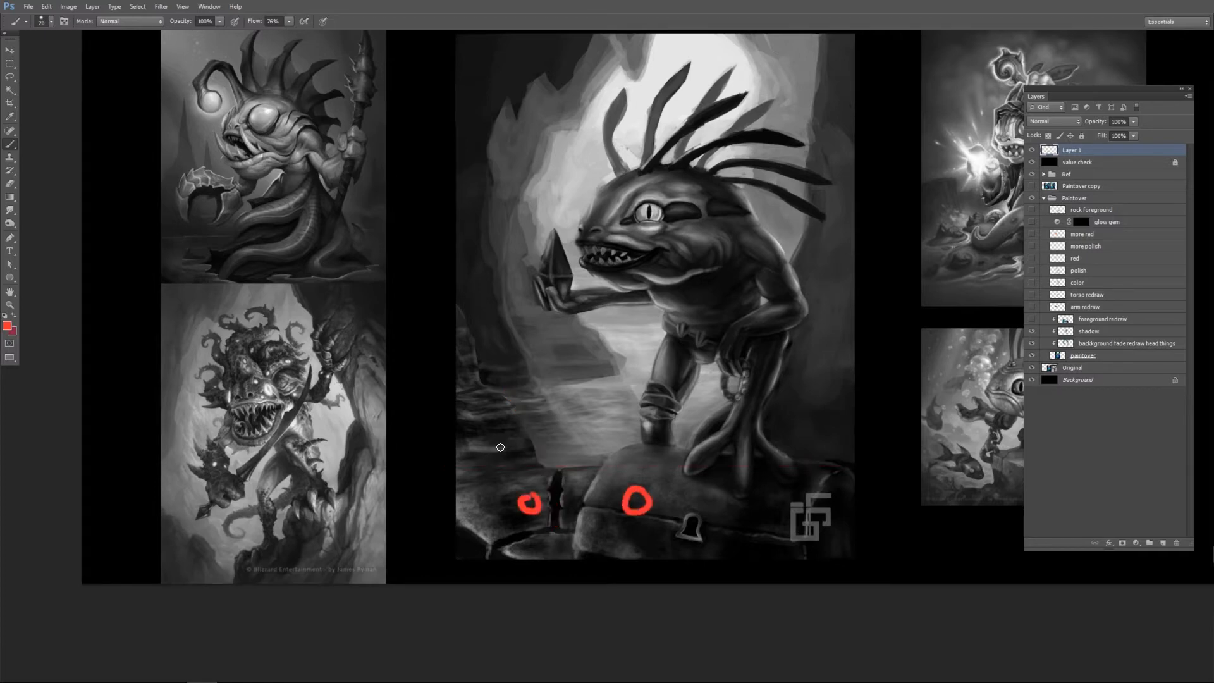
pyautogui.moveTo(498, 436); pyautogui.dragTo(491, 437)
pyautogui.hotkey('ctrl', 'z')
pyautogui.hotkey('ctrl', 'z')
pyautogui.hotkey('ctrl', 'z')
pyautogui.hotkey('ctrl', 'z')
pyautogui.hotkey('ctrl', 'z')
# Number the foreground areas 1, 2 and 3 in red and separate them with two crossing lines.
pyautogui.moveTo(633, 485); pyautogui.dragTo(635, 526)
pyautogui.moveTo(541, 492)
pyautogui.mouseDown()
pyautogui.moveTo(538, 522)
pyautogui.moveTo(559, 523)
pyautogui.mouseUp()
pyautogui.moveTo(485, 436)
pyautogui.mouseDown()
pyautogui.moveTo(486, 462)
pyautogui.moveTo(721, 460)
pyautogui.mouseUp()
pyautogui.moveTo(520, 414); pyautogui.dragTo(577, 526)
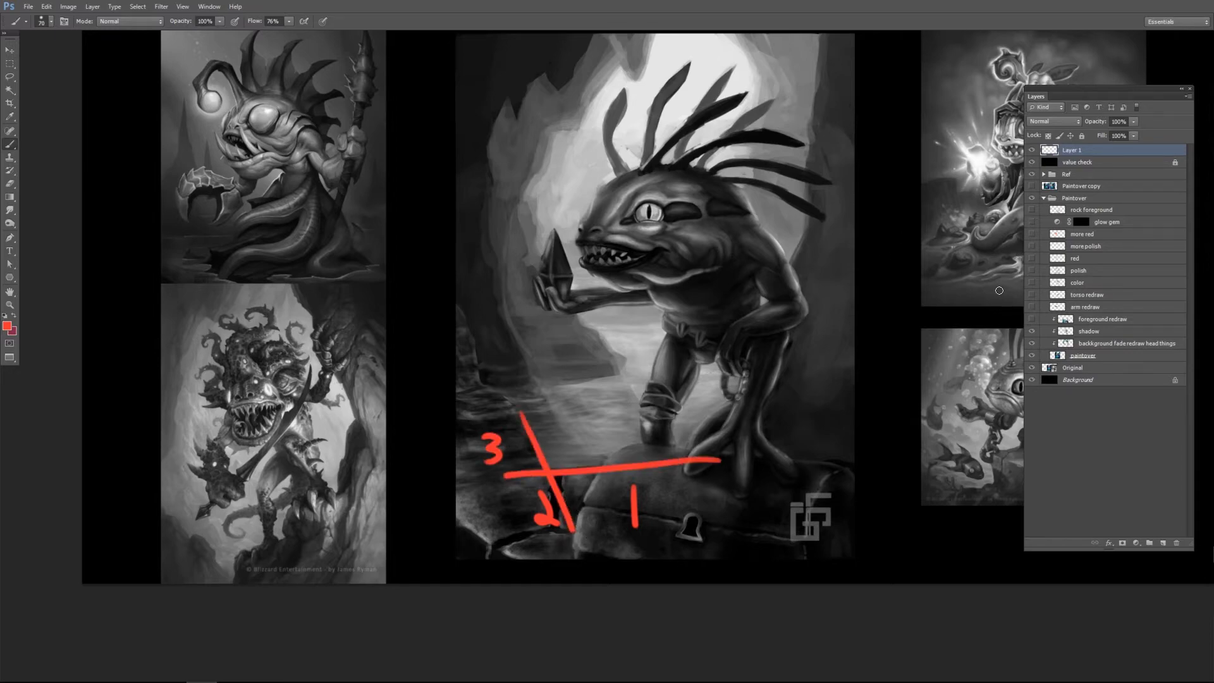
# Clear the red annotations from the top layer and show the foreground redraw layer.
pyautogui.hotkey('ctrl', 'a')
pyautogui.hotkey('ctrl', 'x')
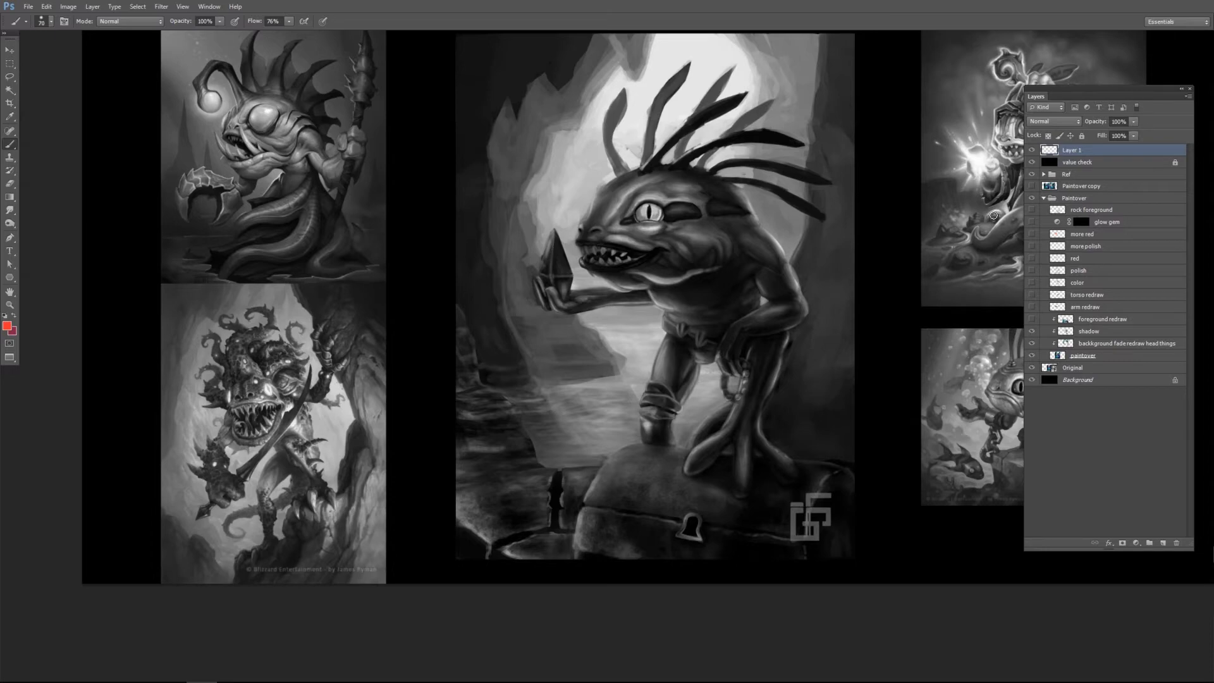
pyautogui.click(1032, 320)
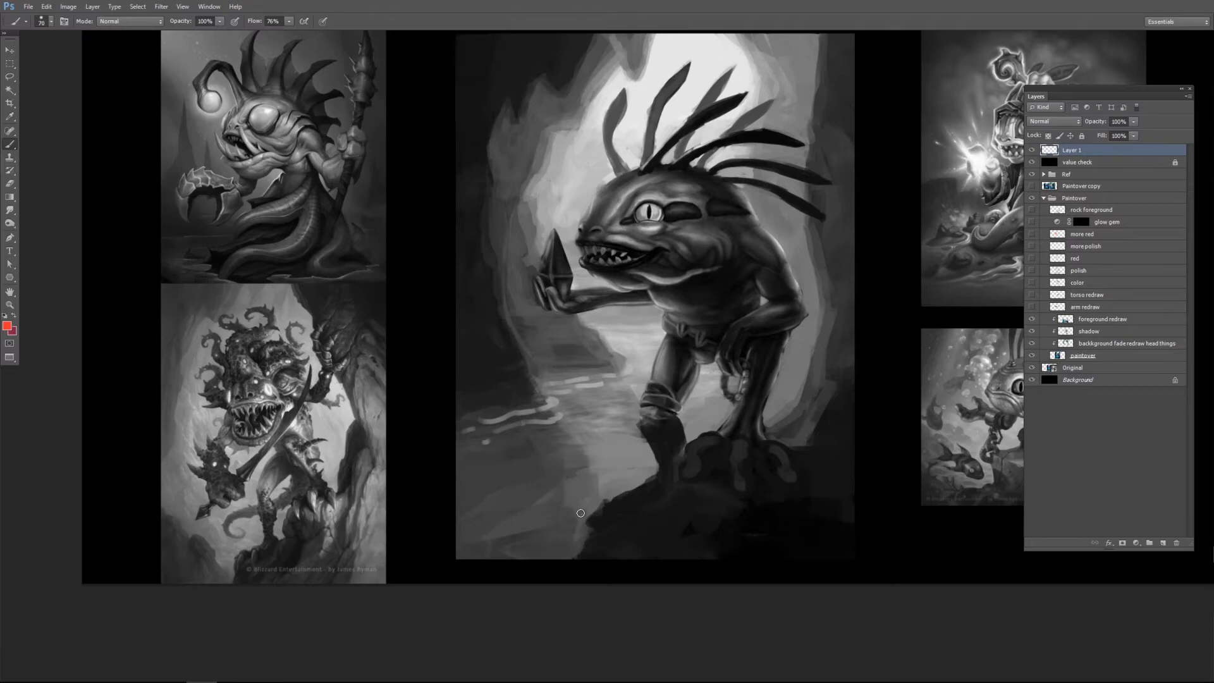
# Trace a red composition flow line from the foreground rock around the murloc and out across the water.
pyautogui.moveTo(797, 121)
pyautogui.mouseDown()
pyautogui.moveTo(600, 111)
pyautogui.moveTo(560, 304)
pyautogui.moveTo(561, 364)
pyautogui.mouseUp()
pyautogui.moveTo(799, 116)
pyautogui.mouseDown()
pyautogui.moveTo(823, 302)
pyautogui.moveTo(800, 391)
pyautogui.moveTo(752, 448)
pyautogui.moveTo(646, 495)
pyautogui.moveTo(562, 558)
pyautogui.mouseUp()
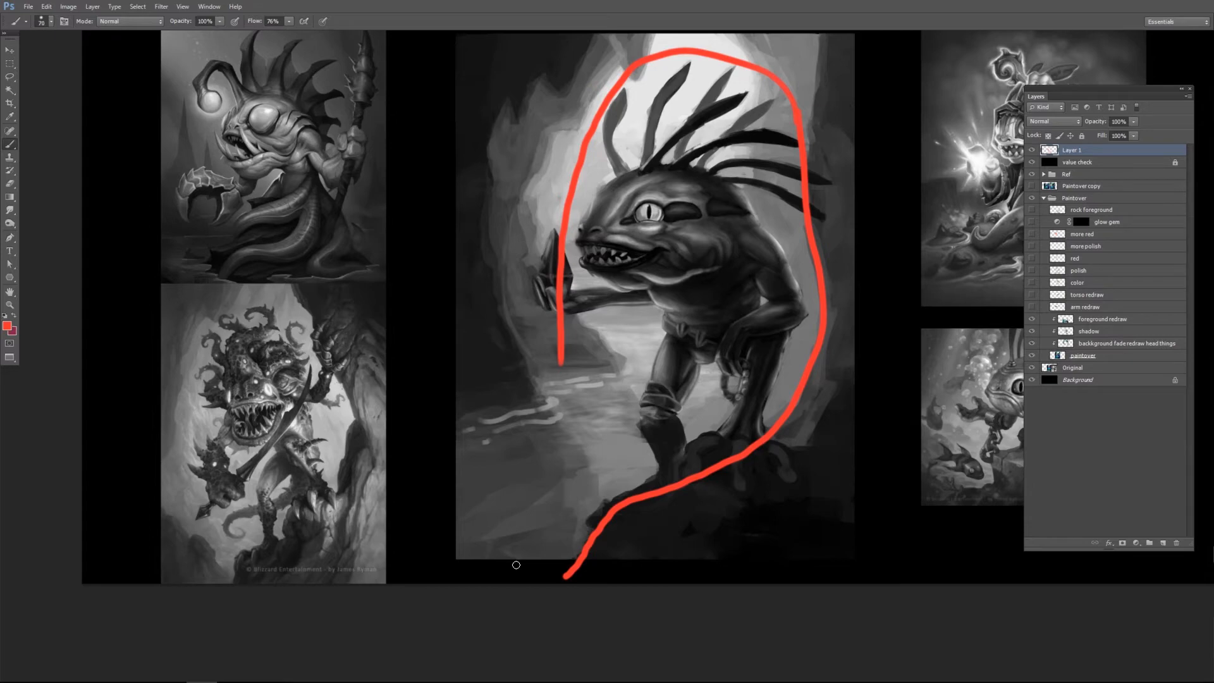
pyautogui.moveTo(430, 479)
pyautogui.mouseDown()
pyautogui.moveTo(462, 427)
pyautogui.moveTo(560, 362)
pyautogui.mouseUp()
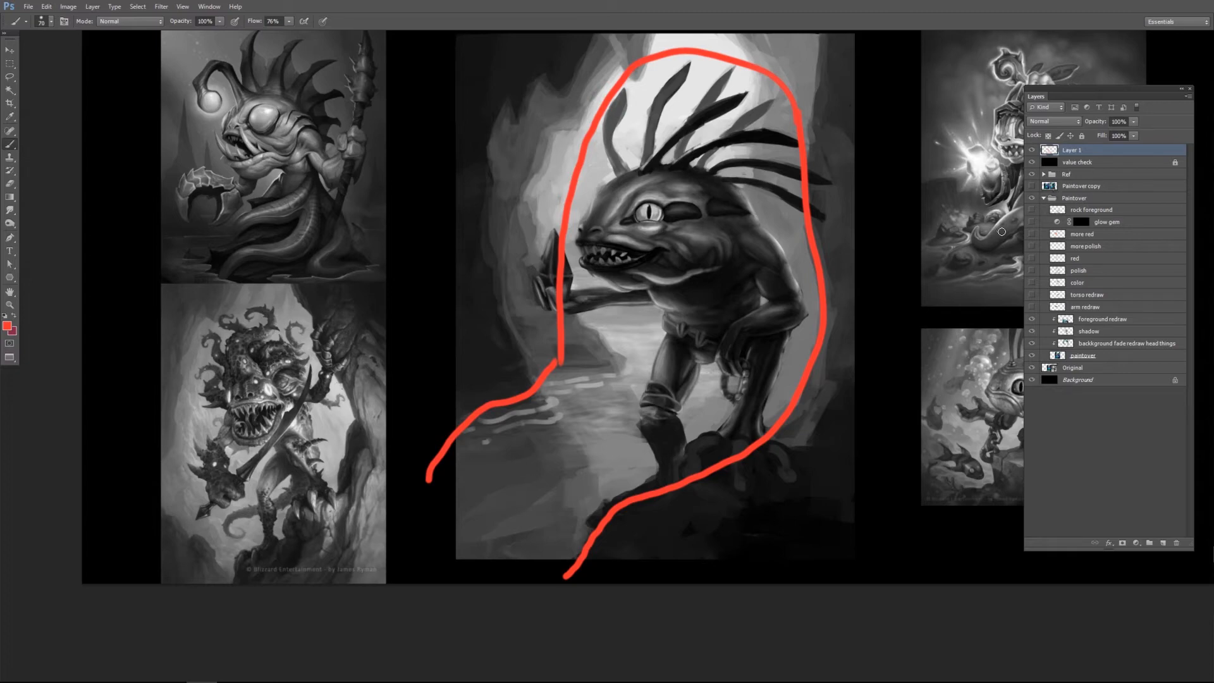
# Hide the paintover to compare the red flow line with the original artwork, and clear the line.
pyautogui.click(1032, 356)
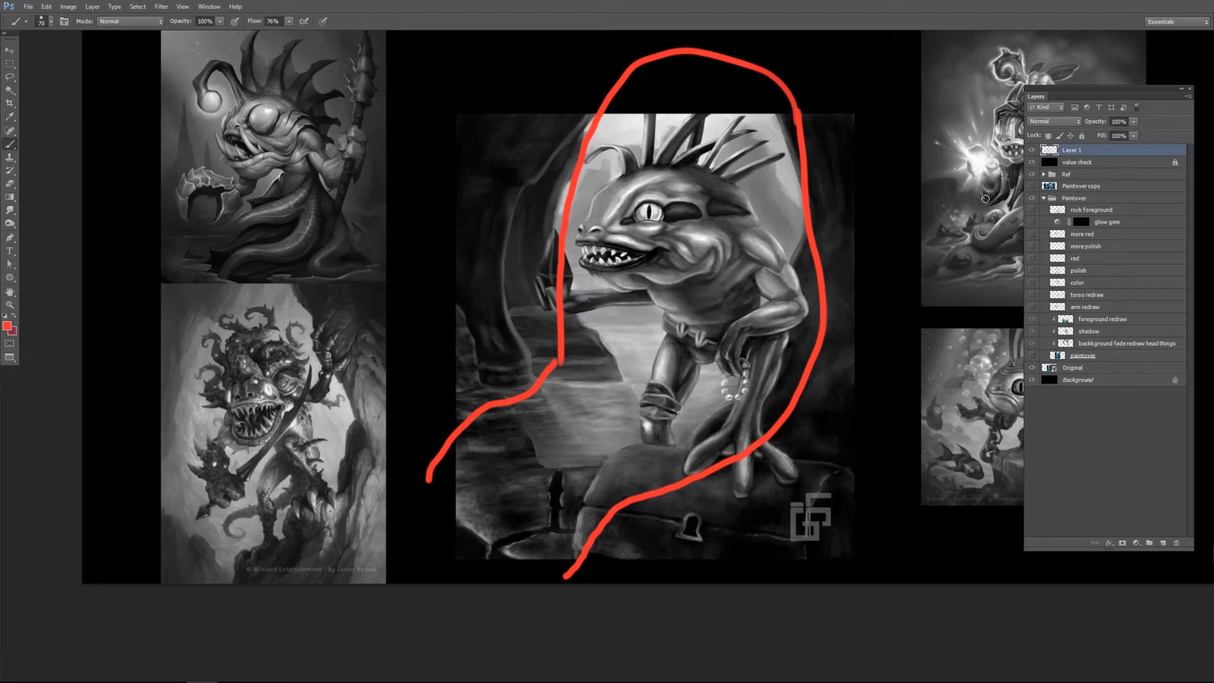
pyautogui.hotkey('ctrl', 'a')
pyautogui.press('Delete')
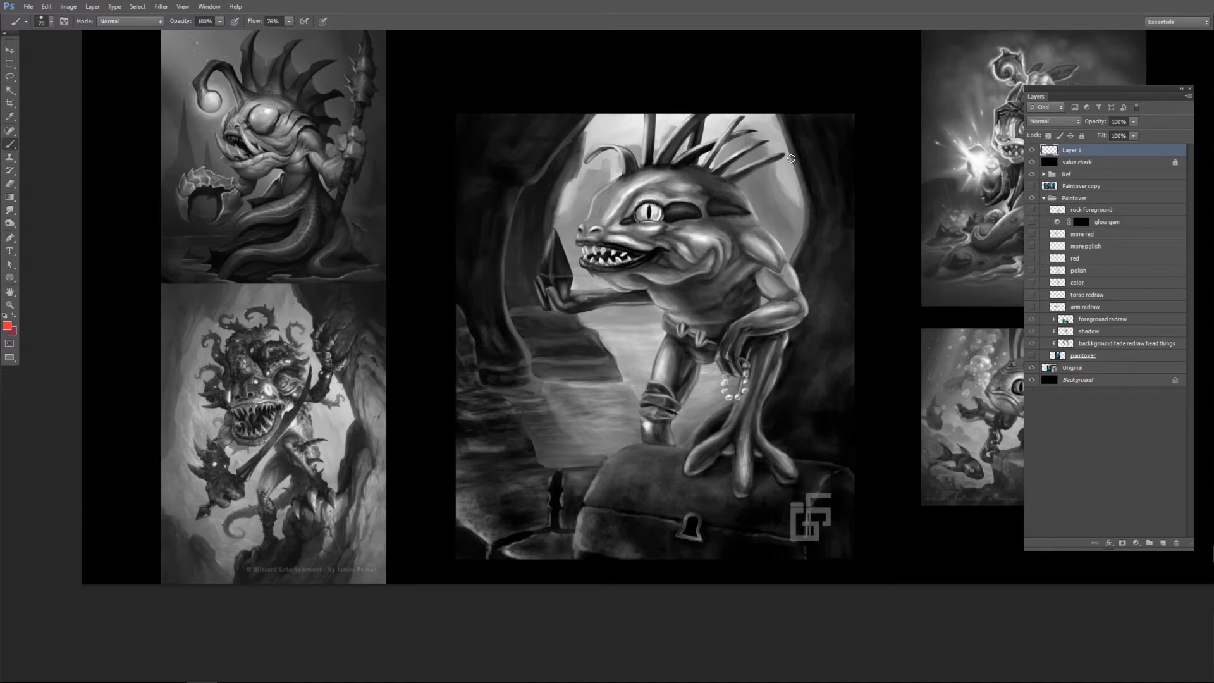
# Draw red lines along both cave walls and across the foreground of the original artwork.
pyautogui.moveTo(855, 117)
pyautogui.mouseDown()
pyautogui.moveTo(803, 106)
pyautogui.moveTo(796, 255)
pyautogui.moveTo(699, 451)
pyautogui.mouseUp()
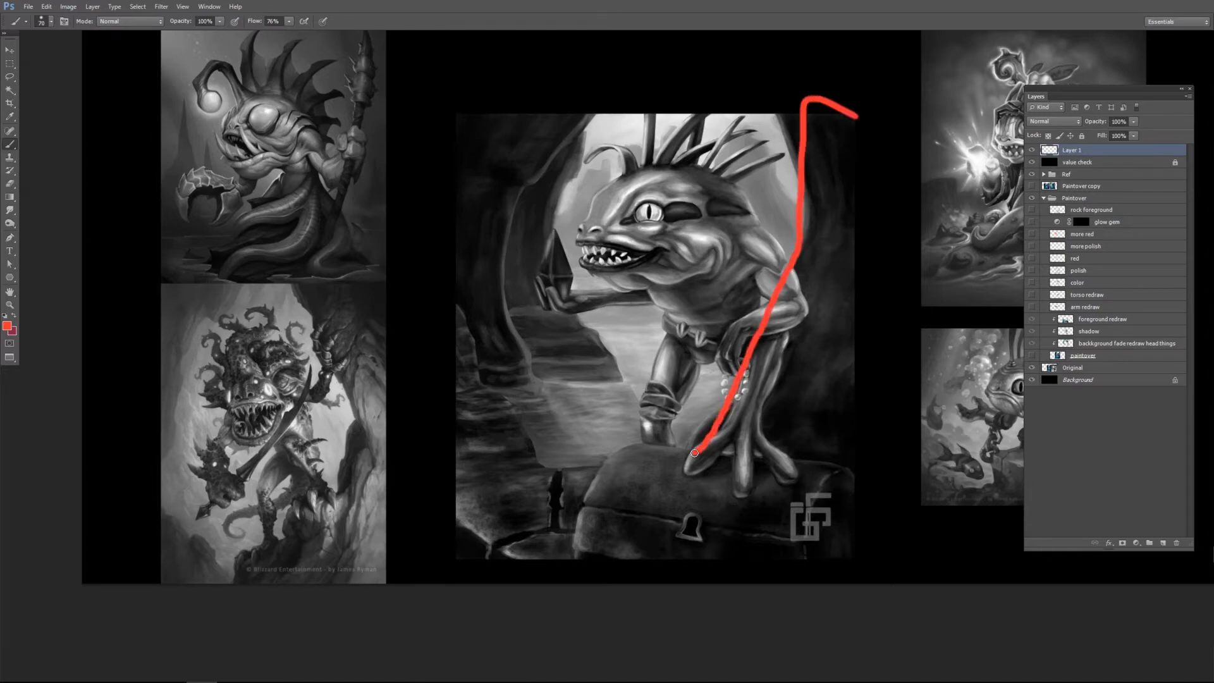
pyautogui.moveTo(874, 470)
pyautogui.mouseDown()
pyautogui.moveTo(619, 450)
pyautogui.moveTo(454, 480)
pyautogui.mouseUp()
pyautogui.moveTo(566, 106)
pyautogui.mouseDown()
pyautogui.moveTo(573, 165)
pyautogui.moveTo(551, 222)
pyautogui.moveTo(547, 365)
pyautogui.moveTo(563, 466)
pyautogui.mouseUp()
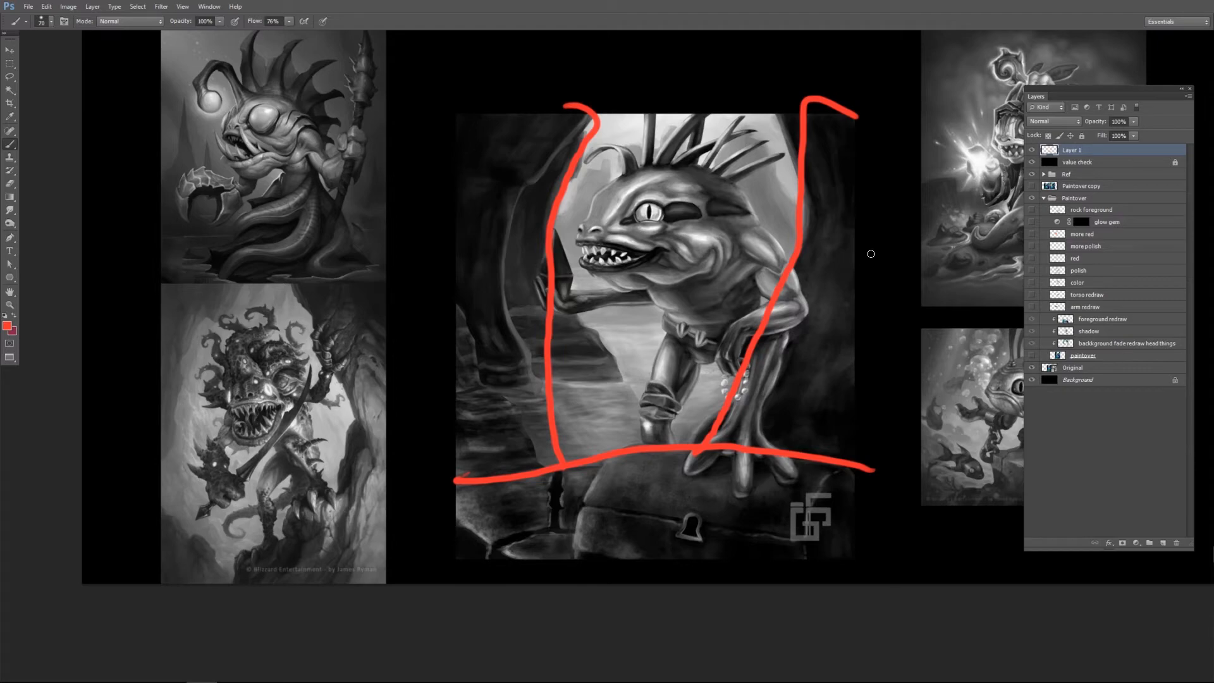
# Mark both cave wall areas and the foreground rock of the original artwork with red crosses.
pyautogui.moveTo(871, 253)
pyautogui.mouseDown()
pyautogui.moveTo(812, 303)
pyautogui.moveTo(846, 316)
pyautogui.mouseUp()
pyautogui.moveTo(542, 282)
pyautogui.mouseDown()
pyautogui.moveTo(503, 286)
pyautogui.moveTo(529, 324)
pyautogui.mouseUp()
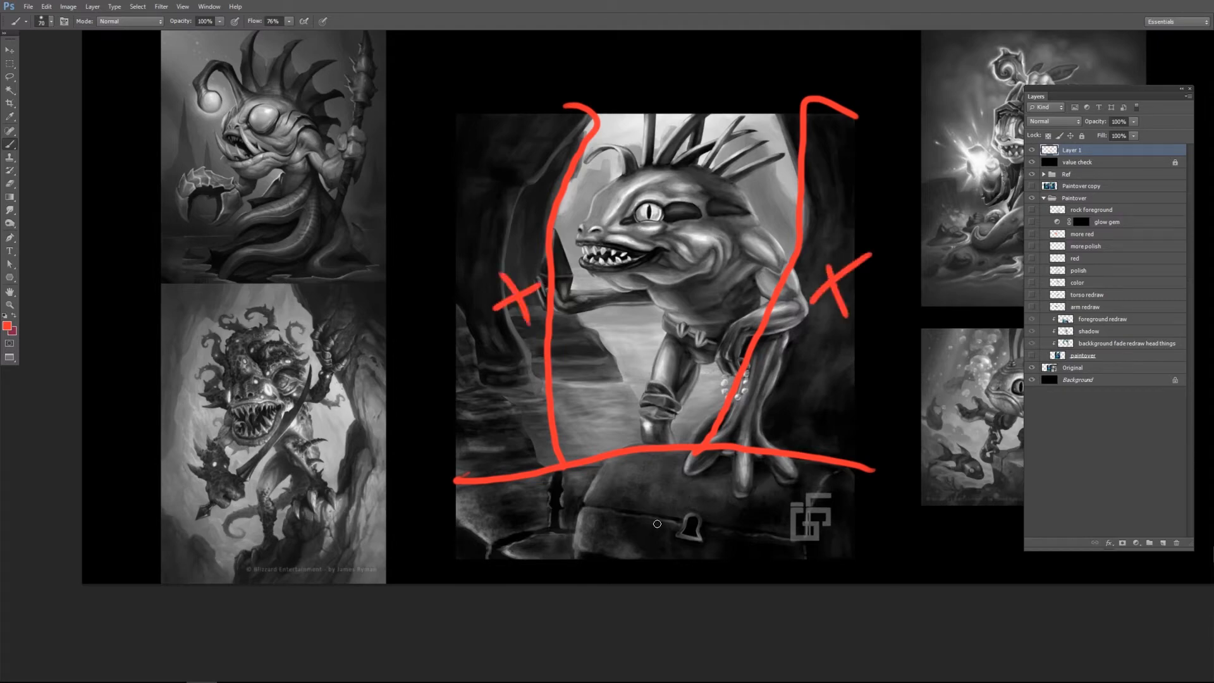
pyautogui.moveTo(678, 497); pyautogui.dragTo(635, 514)
pyautogui.moveTo(650, 504); pyautogui.dragTo(659, 533)
# Draw a red line down past the murloc's back and along the rock edge, and clear all annotations.
pyautogui.moveTo(781, 107)
pyautogui.mouseDown()
pyautogui.moveTo(788, 432)
pyautogui.moveTo(588, 480)
pyautogui.mouseUp()
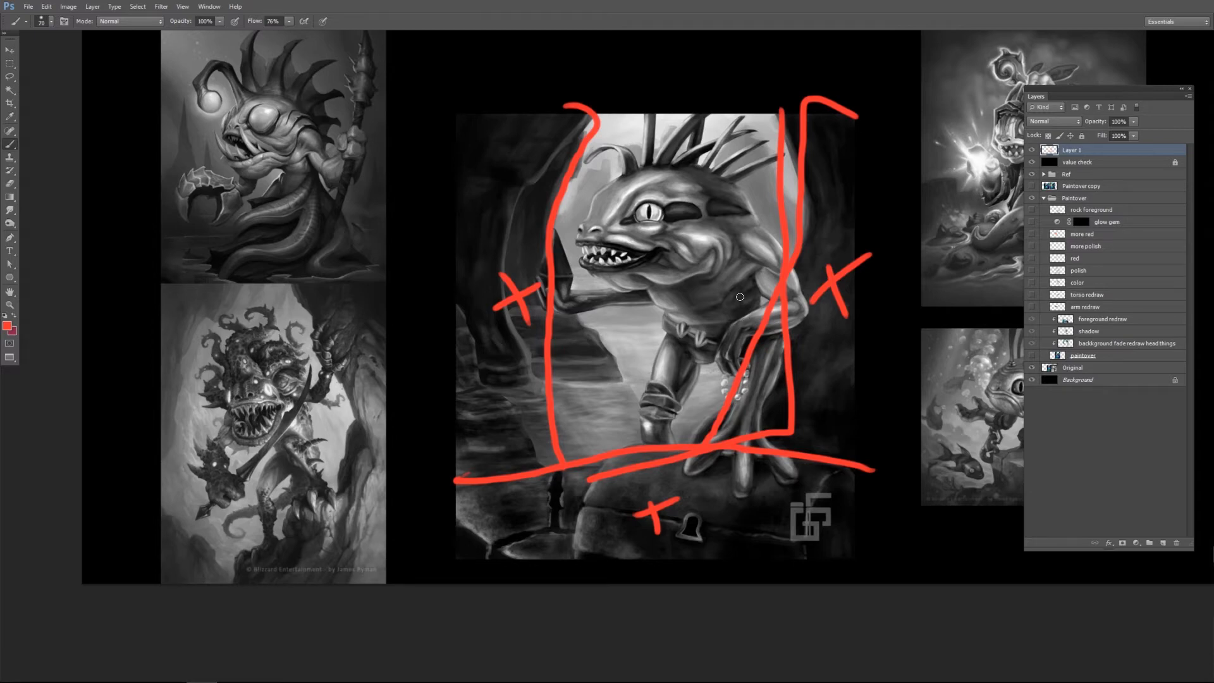
pyautogui.hotkey('ctrl', 'a')
pyautogui.press('Delete')
pyautogui.hotkey('ctrl', 'd')
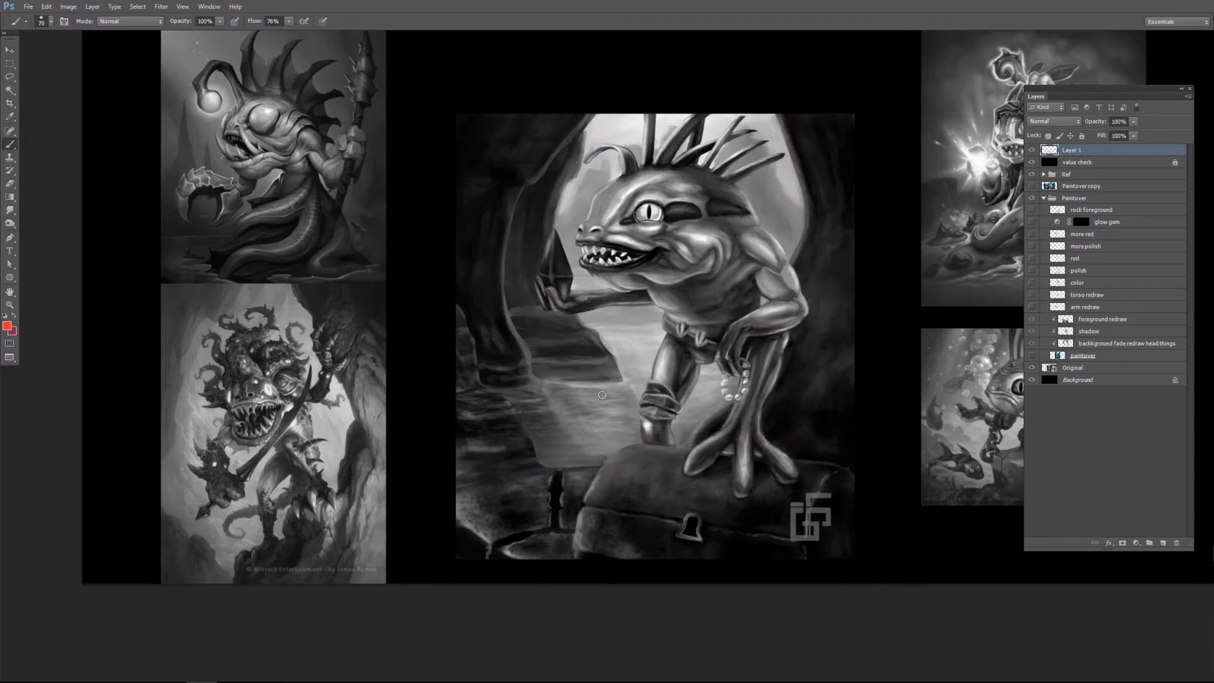
# Frame the murloc in the original artwork with straight red lines on both sides and below, and clear them.
pyautogui.moveTo(545, 115); pyautogui.dragTo(546, 460)
pyautogui.keyDown('shift'); pyautogui.click(684, 462); pyautogui.keyUp('shift')
pyautogui.moveTo(782, 115); pyautogui.dragTo(781, 446)
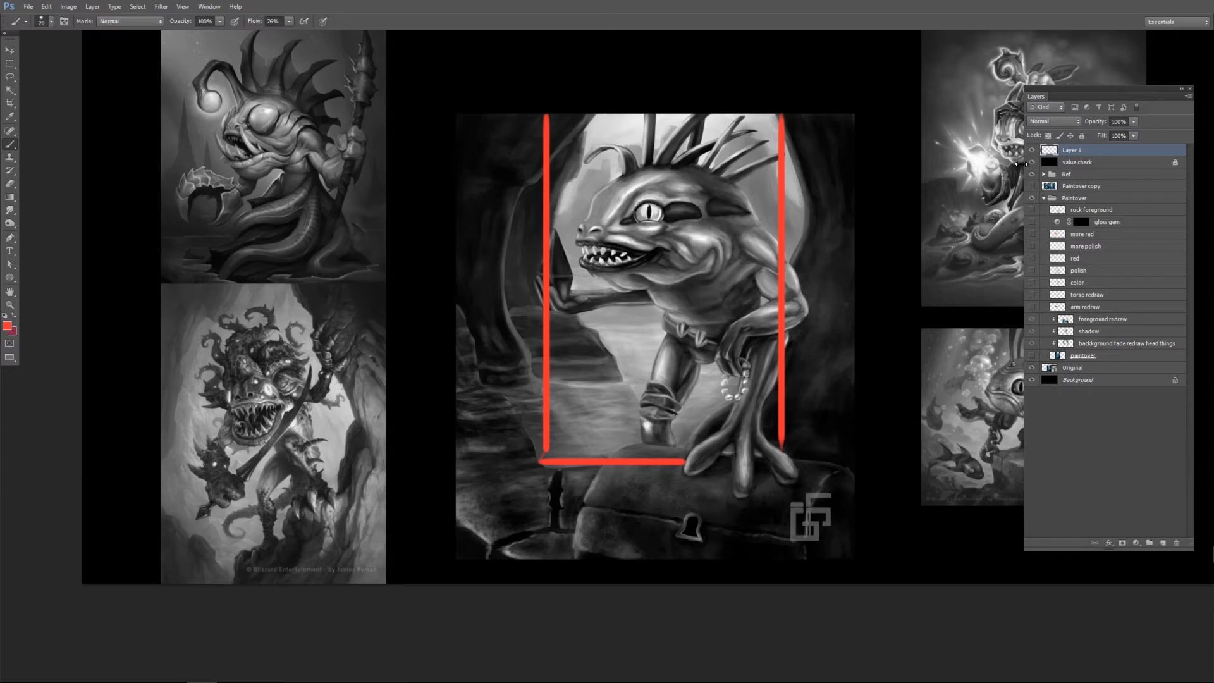
pyautogui.hotkey('ctrl', 'a')
pyautogui.press('Delete')
pyautogui.hotkey('ctrl', 'd')
# Show the paintover again in place of the original artwork and examine its foreground rock and water.
pyautogui.click(1031, 355)
pyautogui.click(1032, 368)
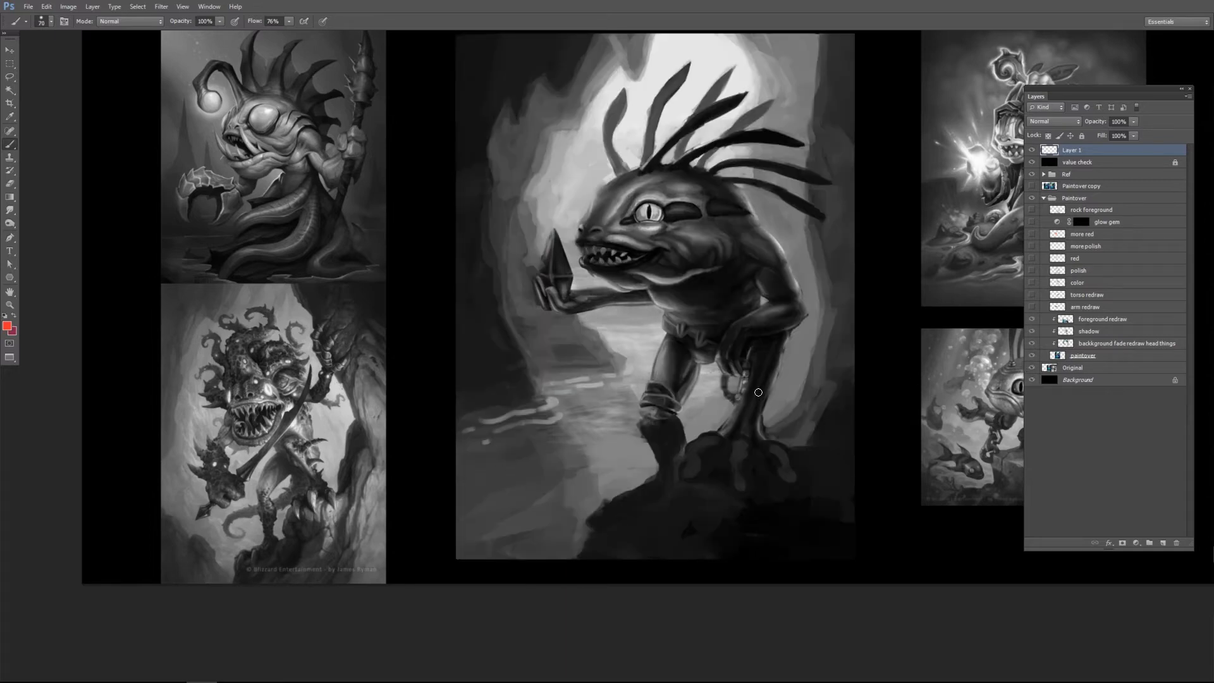
pyautogui.moveTo(600, 509)
pyautogui.mouseDown()
pyautogui.moveTo(557, 571)
pyautogui.moveTo(600, 552)
pyautogui.mouseUp()
pyautogui.moveTo(511, 395); pyautogui.dragTo(422, 452)
pyautogui.moveTo(479, 443); pyautogui.dragTo(444, 439)
# Preview the arm redraw layer, and hide the value check layer to return the canvas to full color.
pyautogui.click(1032, 307)
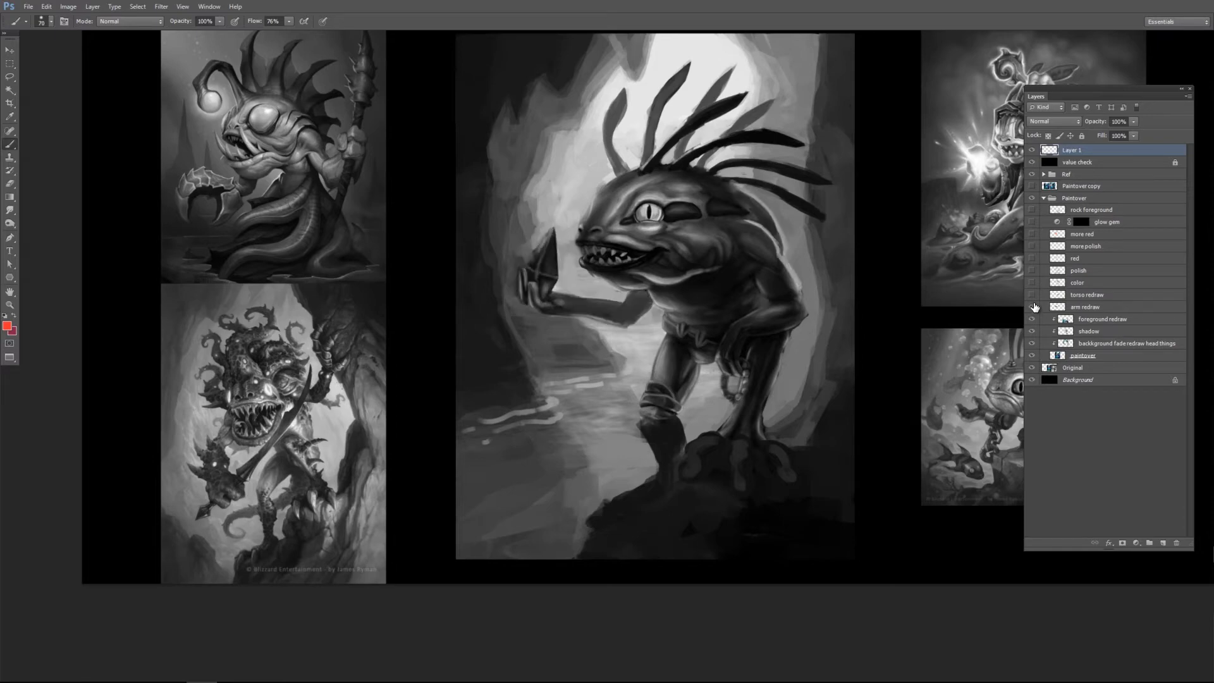
pyautogui.click(1032, 307)
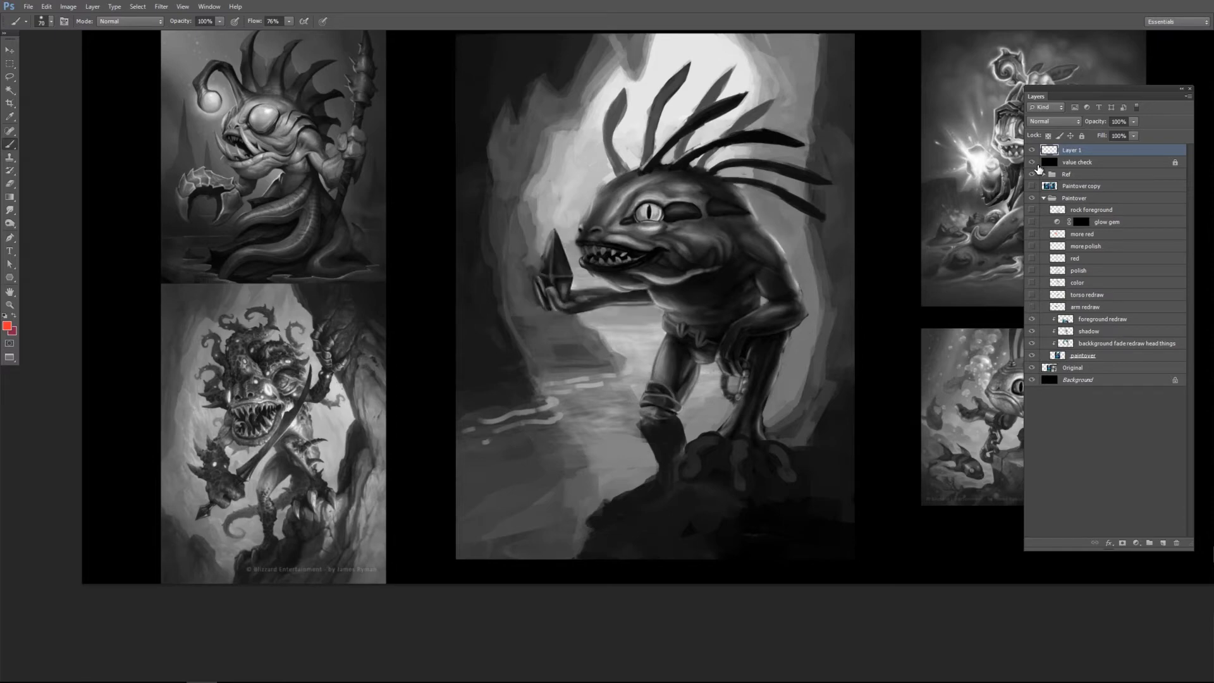
pyautogui.click(1032, 161)
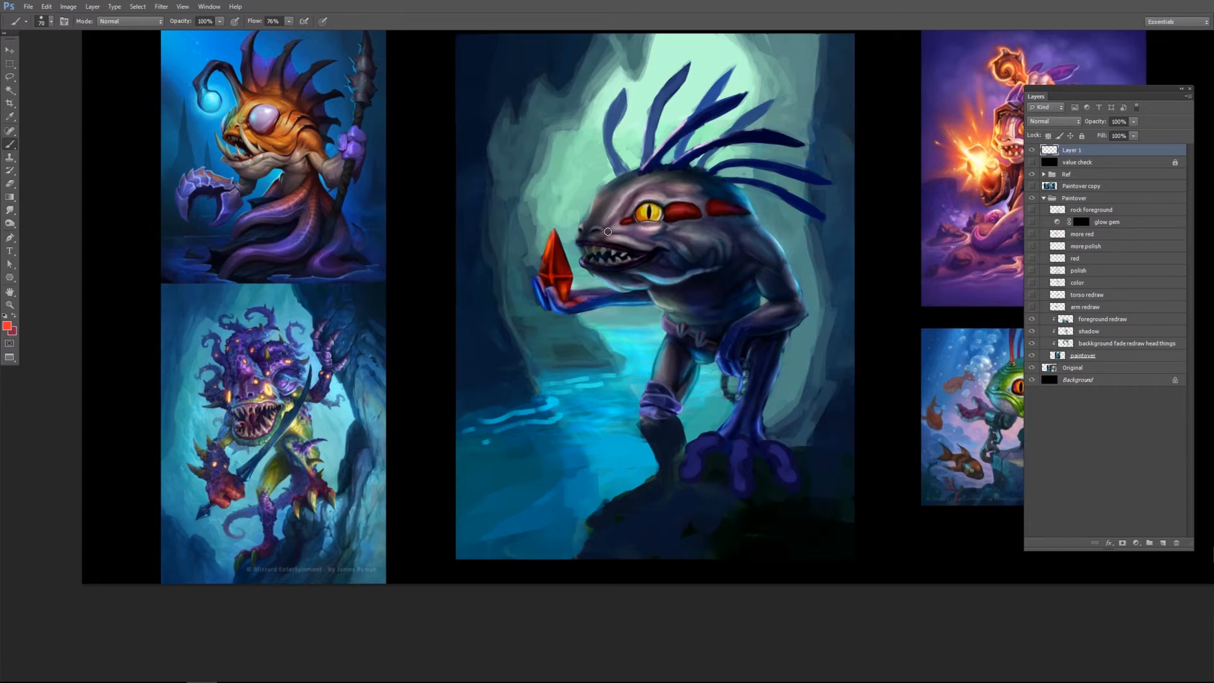
# Mark the murloc's head, torso, raised arm and rear leg with straight red lines, undoing the angled leg stroke.
pyautogui.moveTo(575, 241)
pyautogui.mouseDown()
pyautogui.moveTo(718, 242)
pyautogui.moveTo(715, 432)
pyautogui.mouseUp()
pyautogui.moveTo(518, 301); pyautogui.dragTo(648, 301)
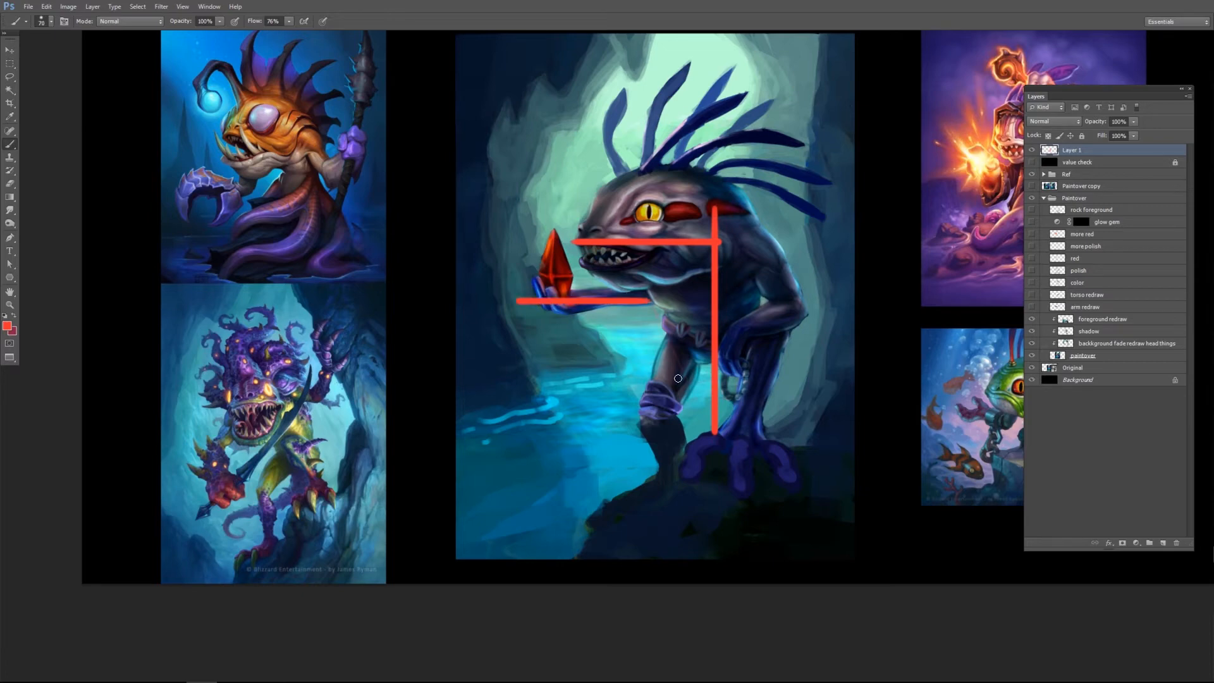
pyautogui.click(666, 345)
pyautogui.keyDown('shift'); pyautogui.click(666, 490); pyautogui.keyUp('shift')
pyautogui.moveTo(680, 347)
pyautogui.mouseDown()
pyautogui.moveTo(657, 422)
pyautogui.moveTo(683, 478)
pyautogui.mouseUp()
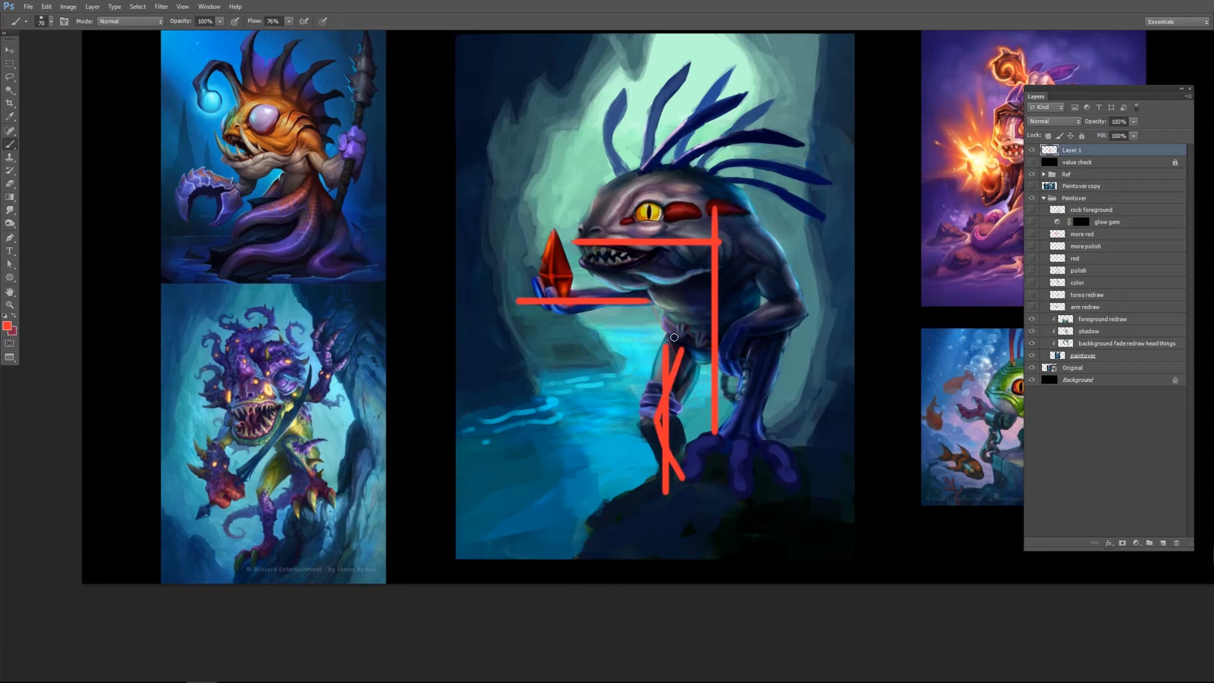
pyautogui.hotkey('ctrl', 'z')
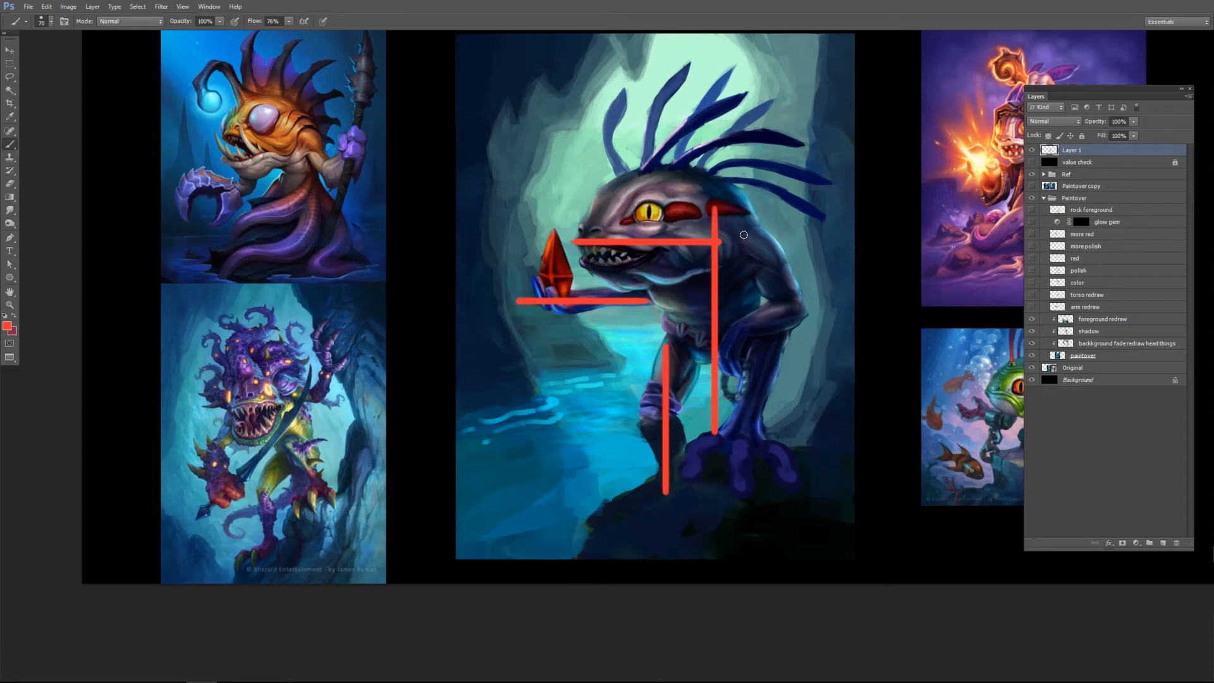
# Add straight red lines along the murloc's back, bent arm, planted forearm and belly.
pyautogui.click(755, 210)
pyautogui.keyDown('shift'); pyautogui.click(756, 334); pyautogui.keyUp('shift')
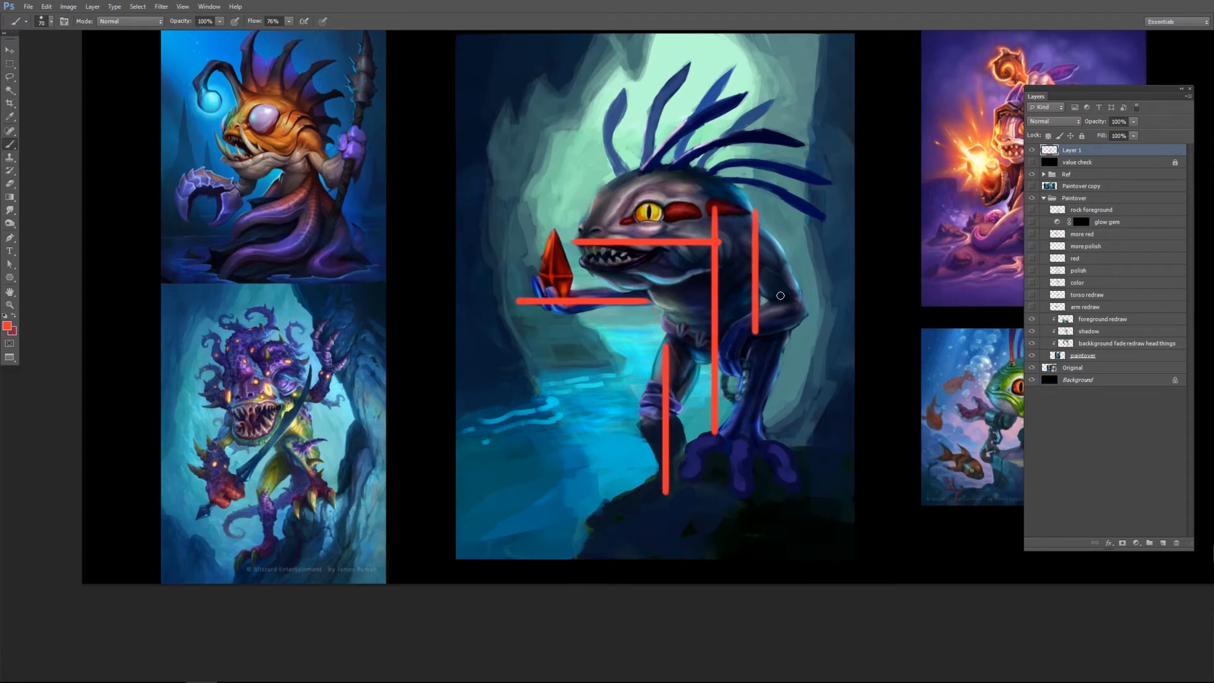
pyautogui.click(786, 247)
pyautogui.keyDown('shift'); pyautogui.click(785, 328); pyautogui.keyUp('shift')
pyautogui.click(791, 329)
pyautogui.keyDown('shift'); pyautogui.click(714, 329); pyautogui.keyUp('shift')
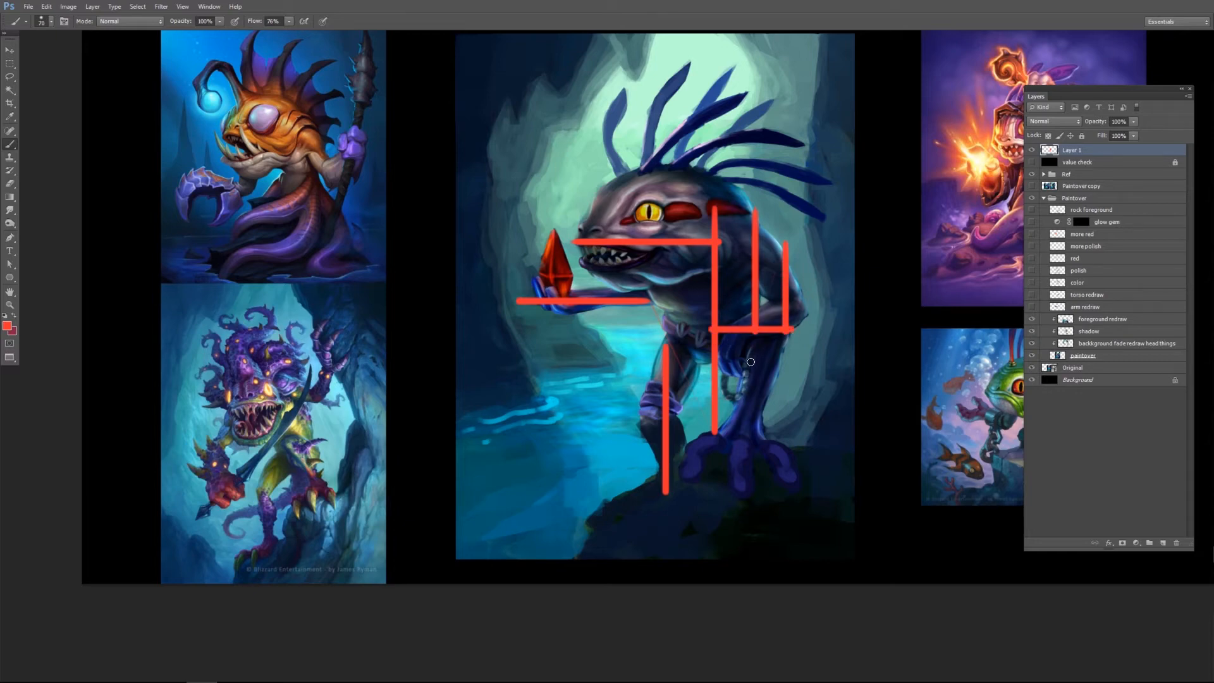
pyautogui.click(757, 467)
pyautogui.keyDown('shift'); pyautogui.click(757, 342); pyautogui.keyUp('shift')
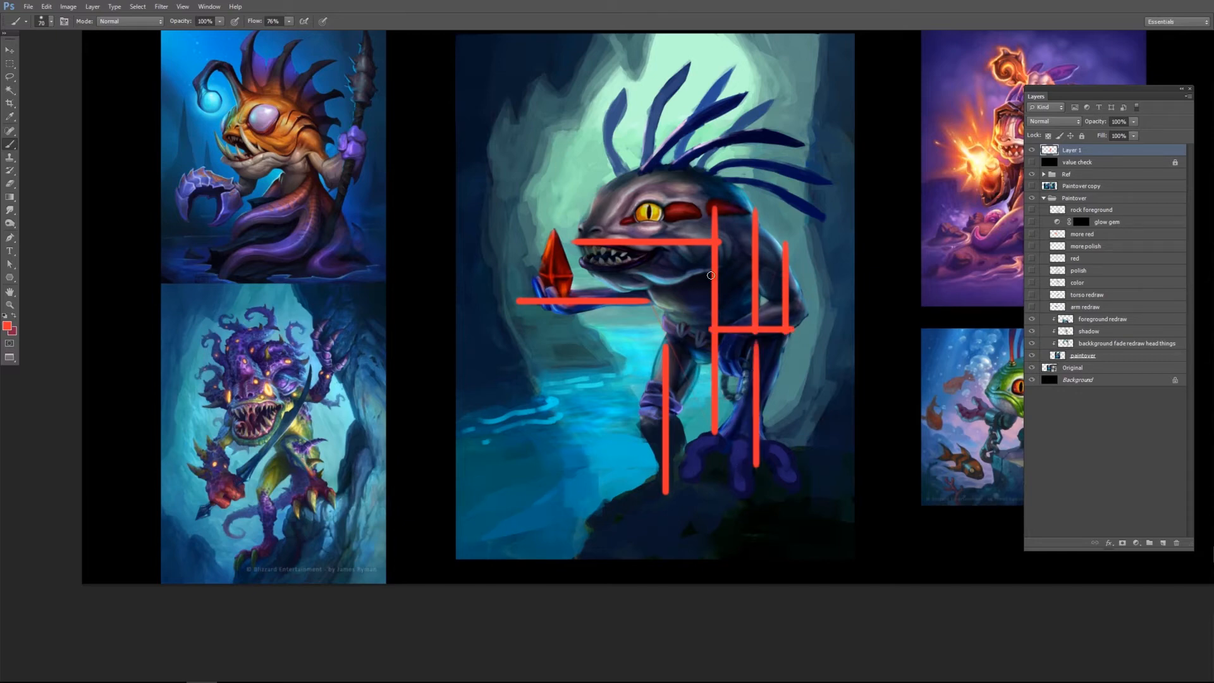
pyautogui.click(655, 356)
pyautogui.keyDown('shift'); pyautogui.click(656, 291); pyautogui.keyUp('shift')
# Trace the curved body, leg and arm gestures of the purple many-eyed murloc reference in red.
pyautogui.moveTo(303, 472); pyautogui.dragTo(409, 403)
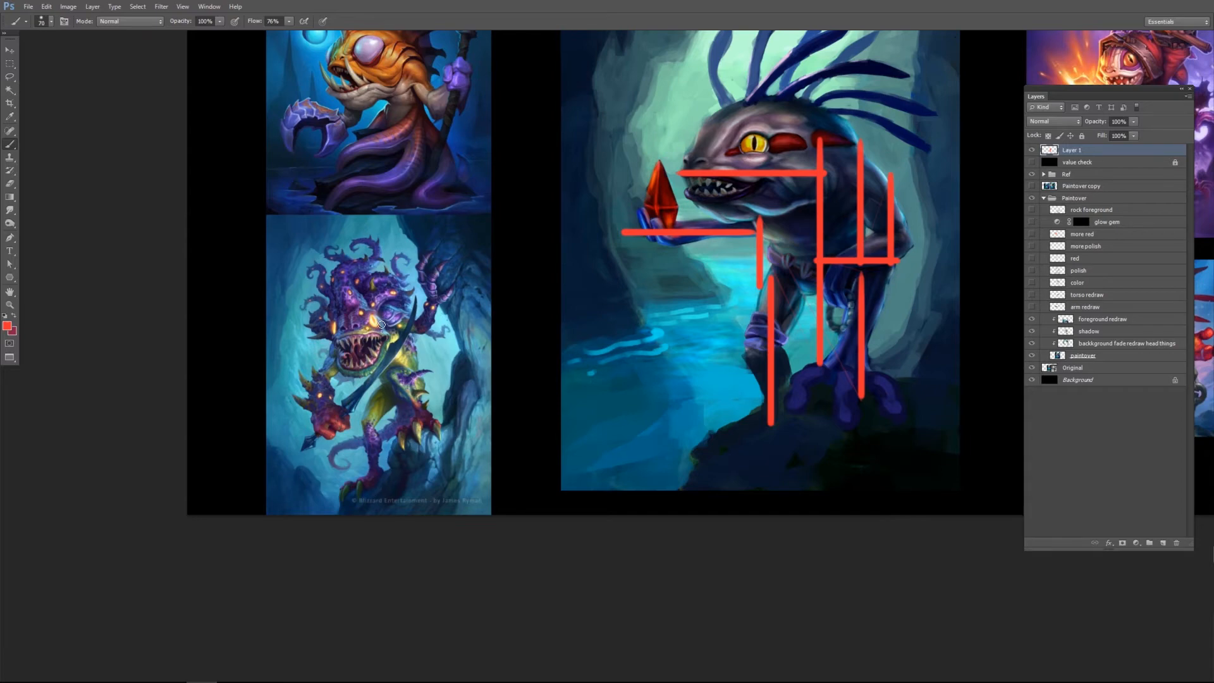
pyautogui.moveTo(337, 314); pyautogui.dragTo(388, 319)
pyautogui.moveTo(415, 418)
pyautogui.mouseDown()
pyautogui.moveTo(400, 407)
pyautogui.moveTo(360, 491)
pyautogui.mouseUp()
pyautogui.moveTo(345, 346); pyautogui.dragTo(321, 433)
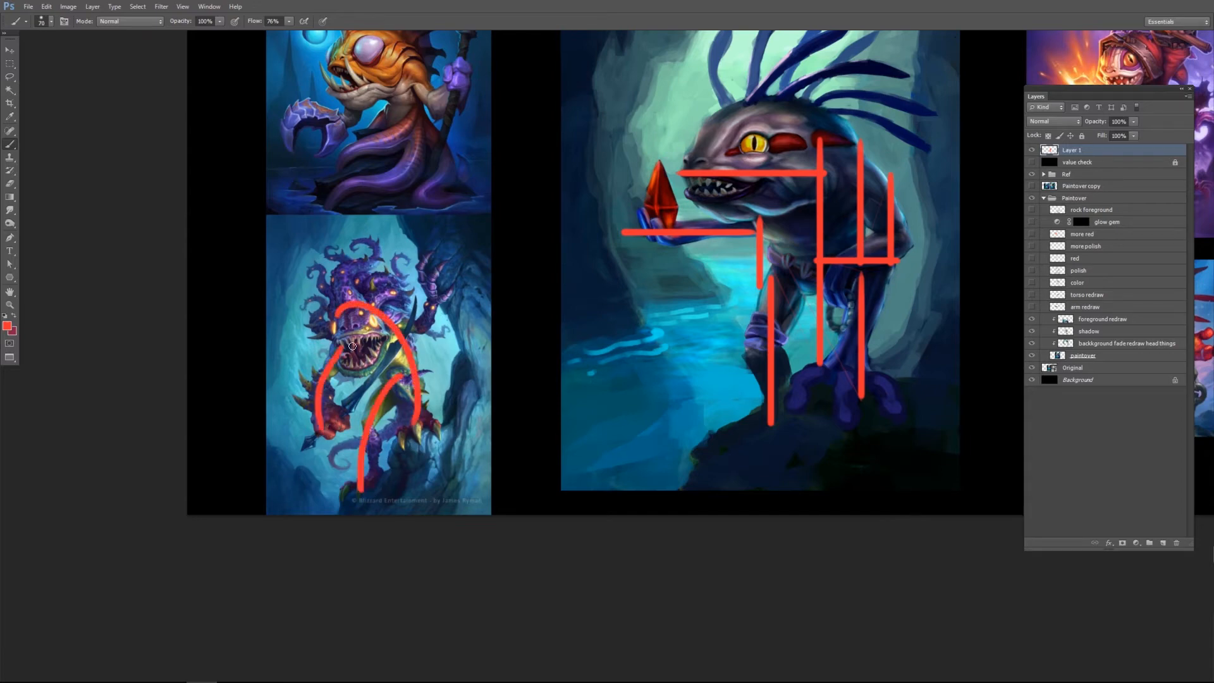
pyautogui.moveTo(425, 243); pyautogui.dragTo(400, 334)
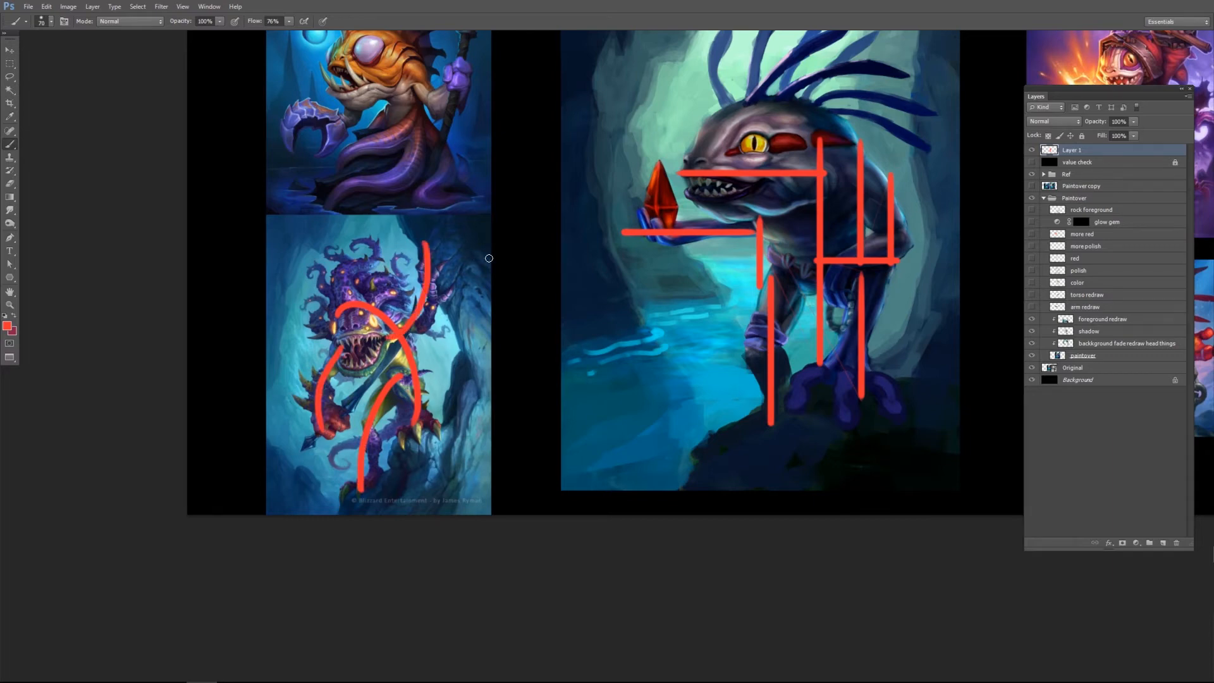
# Trace the curved spine, leg and arm gestures of the hooded fire-casting murloc reference in red.
pyautogui.moveTo(637, 299)
pyautogui.mouseDown()
pyautogui.moveTo(417, 346)
pyautogui.moveTo(402, 383)
pyautogui.mouseUp()
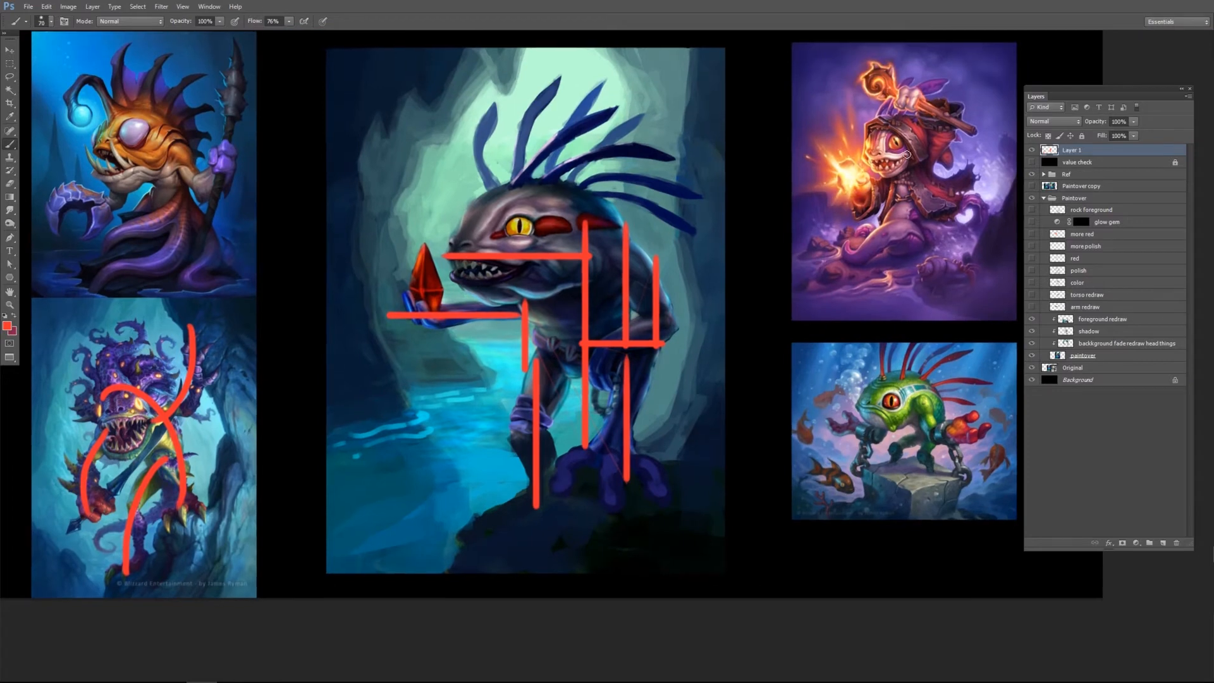
pyautogui.moveTo(901, 87)
pyautogui.mouseDown()
pyautogui.moveTo(908, 174)
pyautogui.moveTo(901, 160)
pyautogui.moveTo(888, 186)
pyautogui.moveTo(883, 150)
pyautogui.moveTo(882, 198)
pyautogui.moveTo(909, 166)
pyautogui.moveTo(848, 265)
pyautogui.mouseUp()
pyautogui.moveTo(914, 163); pyautogui.dragTo(937, 248)
pyautogui.moveTo(910, 183); pyautogui.dragTo(843, 165)
# Trace the curved back and arms of the green murloc reference in red, and clear all the annotations.
pyautogui.moveTo(869, 377); pyautogui.dragTo(904, 478)
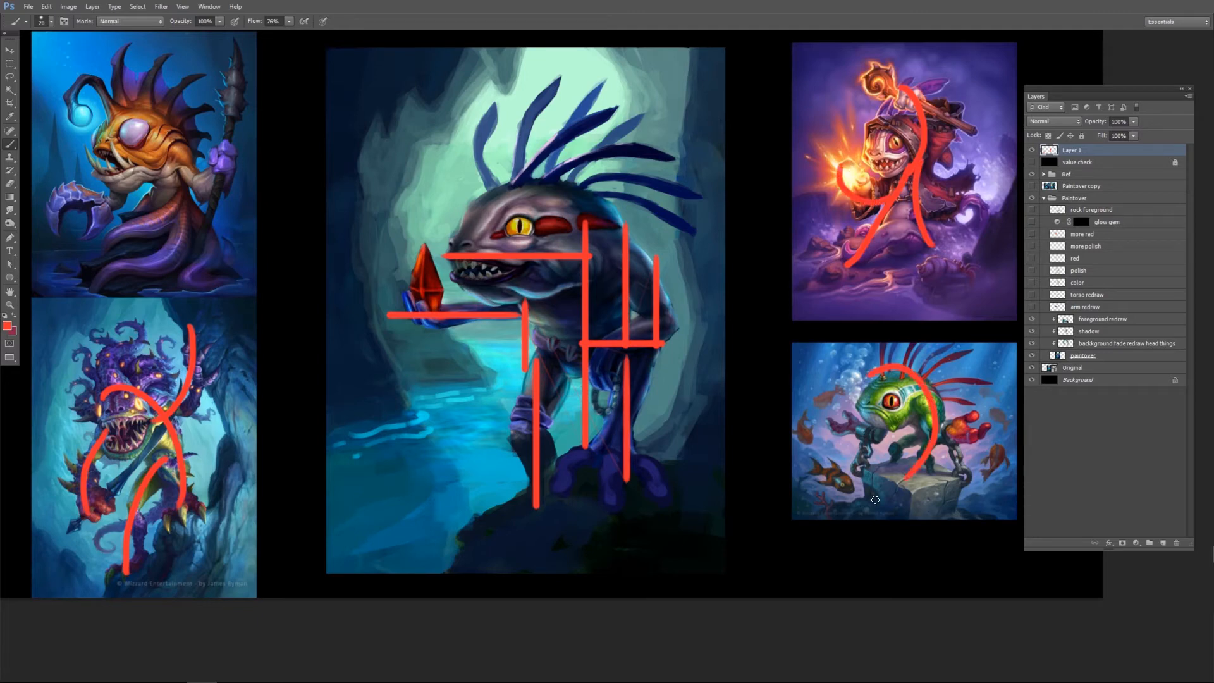
pyautogui.moveTo(917, 431); pyautogui.dragTo(866, 406)
pyautogui.moveTo(962, 436)
pyautogui.mouseDown()
pyautogui.moveTo(977, 429)
pyautogui.moveTo(917, 387)
pyautogui.mouseUp()
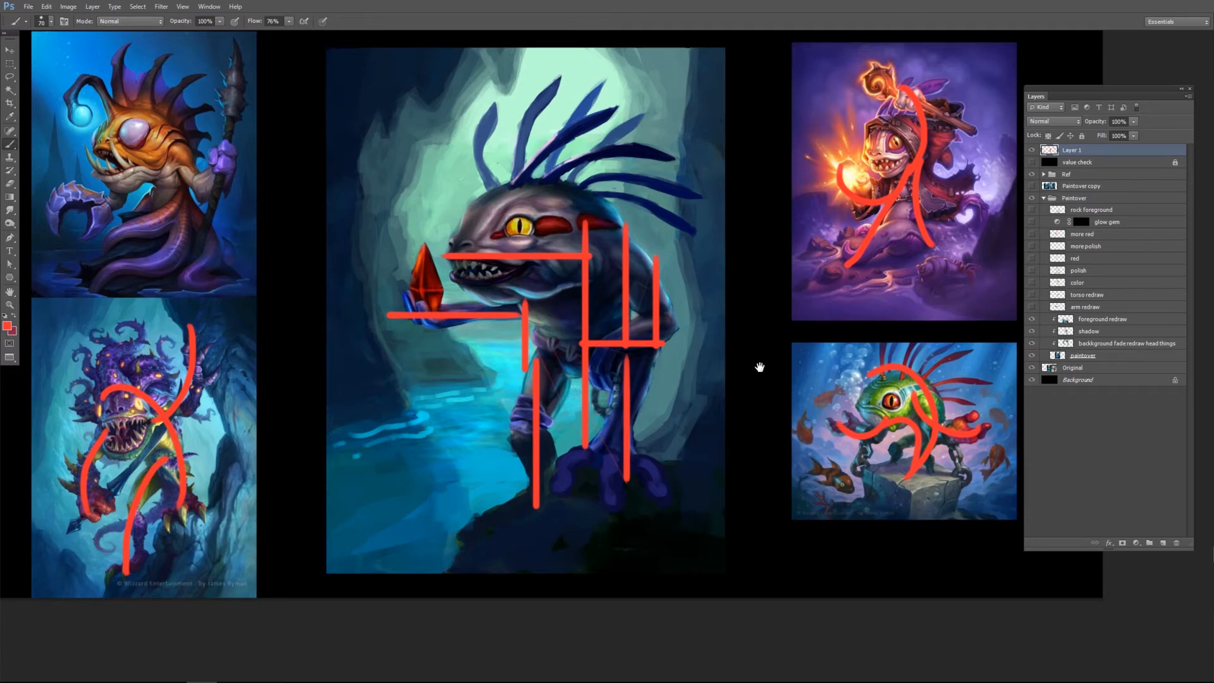
pyautogui.moveTo(772, 390); pyautogui.dragTo(812, 403)
pyautogui.moveTo(923, 441); pyautogui.dragTo(848, 433)
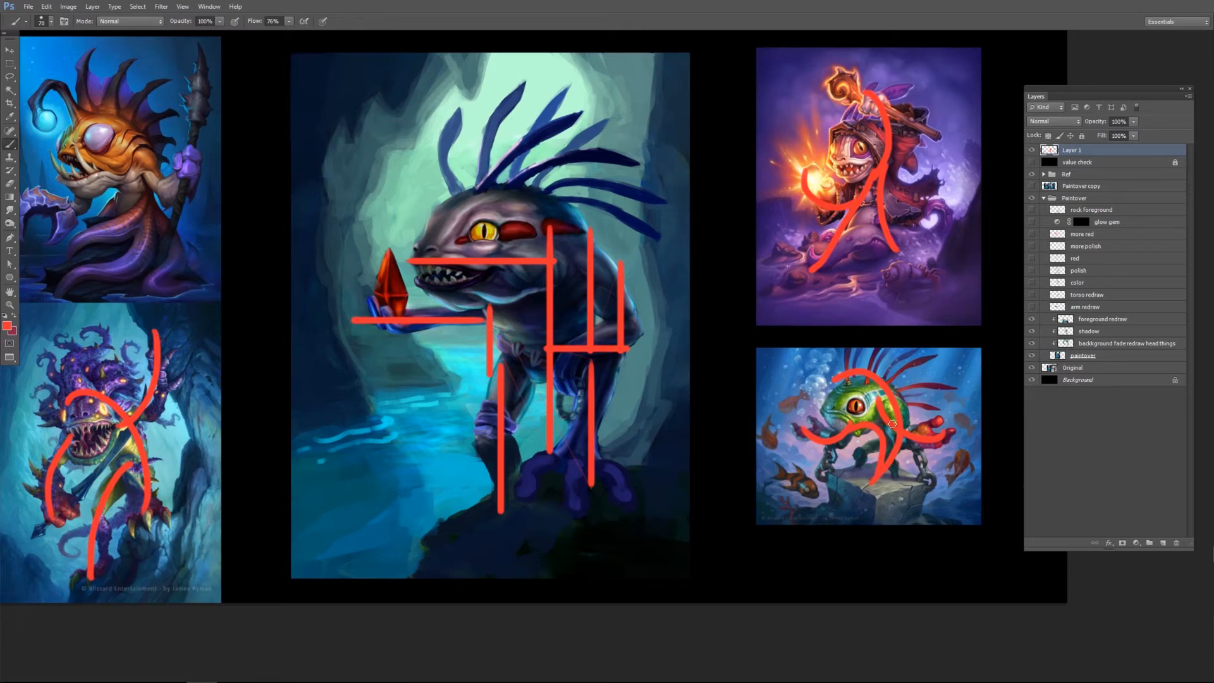
pyautogui.press('Delete')
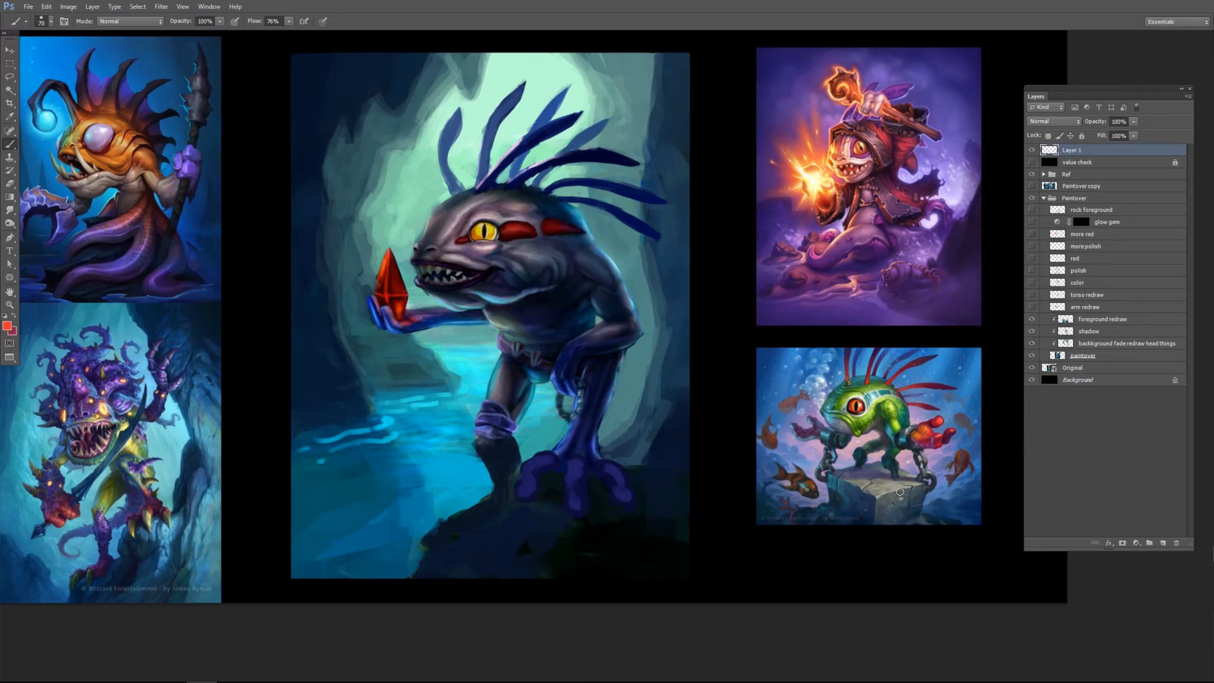
# Outline the stone block under the green murloc with a flat red rectangle, and clear it.
pyautogui.moveTo(921, 471)
pyautogui.mouseDown()
pyautogui.moveTo(921, 498)
pyautogui.moveTo(836, 495)
pyautogui.mouseUp()
pyautogui.moveTo(915, 467)
pyautogui.mouseDown()
pyautogui.moveTo(835, 466)
pyautogui.moveTo(834, 499)
pyautogui.mouseUp()
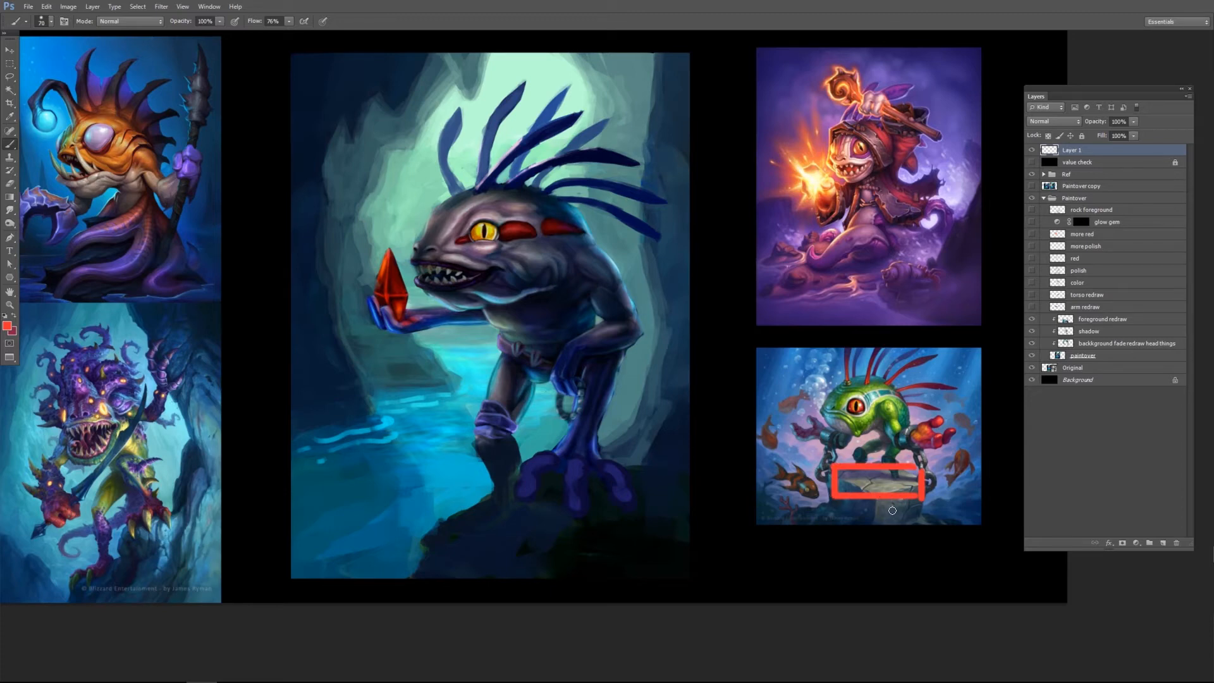
pyautogui.hotkey('ctrl', 'a')
pyautogui.press('Delete')
pyautogui.hotkey('ctrl', 'd')
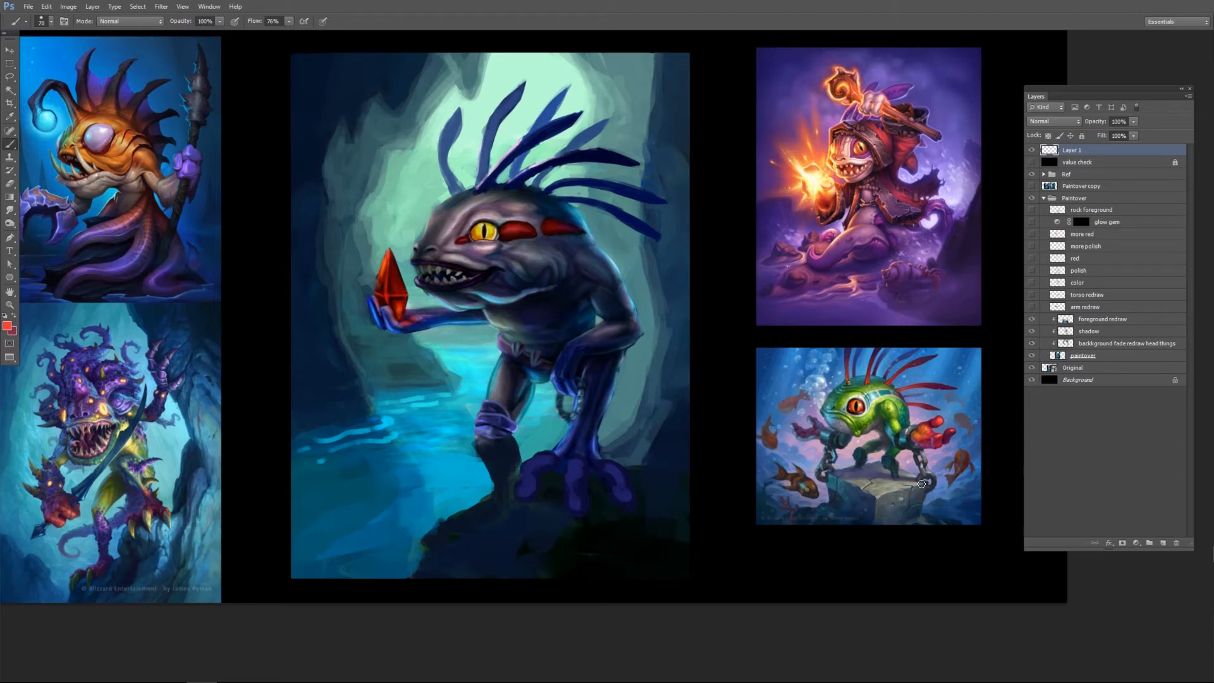
# Outline the stone block's top and front edge in perspective with both chains in red, and clear the marks.
pyautogui.moveTo(874, 455)
pyautogui.mouseDown()
pyautogui.moveTo(915, 483)
pyautogui.moveTo(869, 490)
pyautogui.moveTo(880, 462)
pyautogui.moveTo(839, 475)
pyautogui.moveTo(857, 490)
pyautogui.moveTo(835, 456)
pyautogui.moveTo(879, 459)
pyautogui.moveTo(924, 488)
pyautogui.mouseUp()
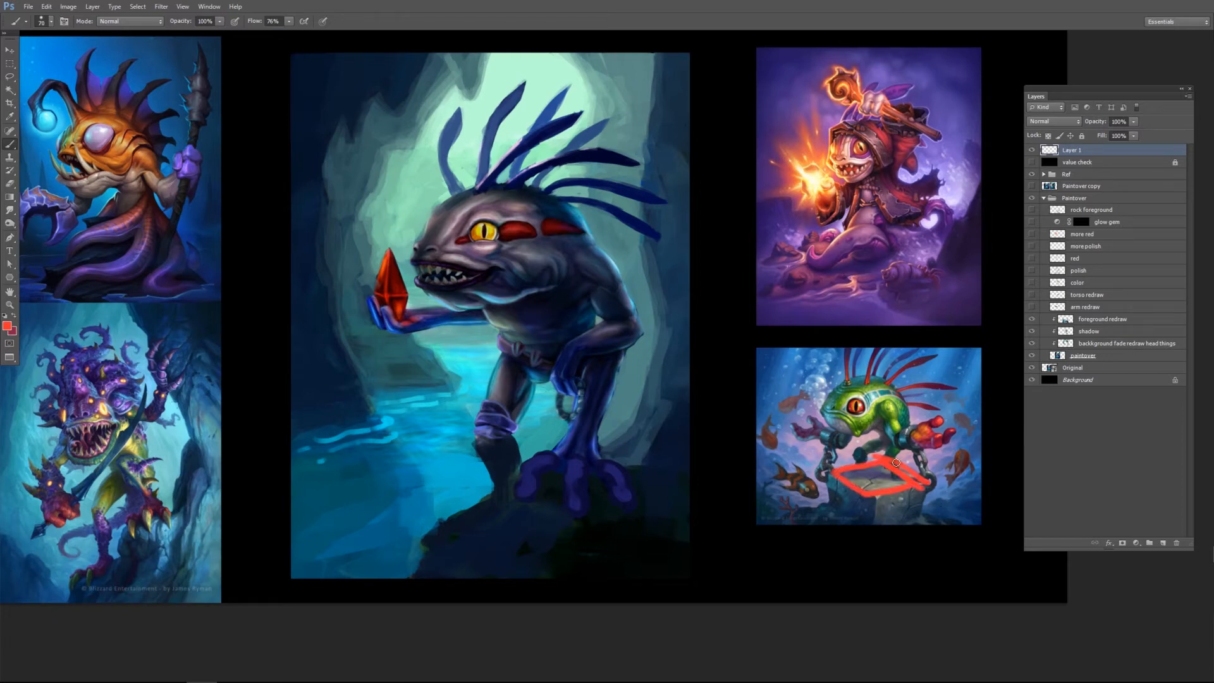
pyautogui.moveTo(872, 495); pyautogui.dragTo(868, 539)
pyautogui.moveTo(906, 441); pyautogui.dragTo(926, 485)
pyautogui.moveTo(835, 446); pyautogui.dragTo(818, 486)
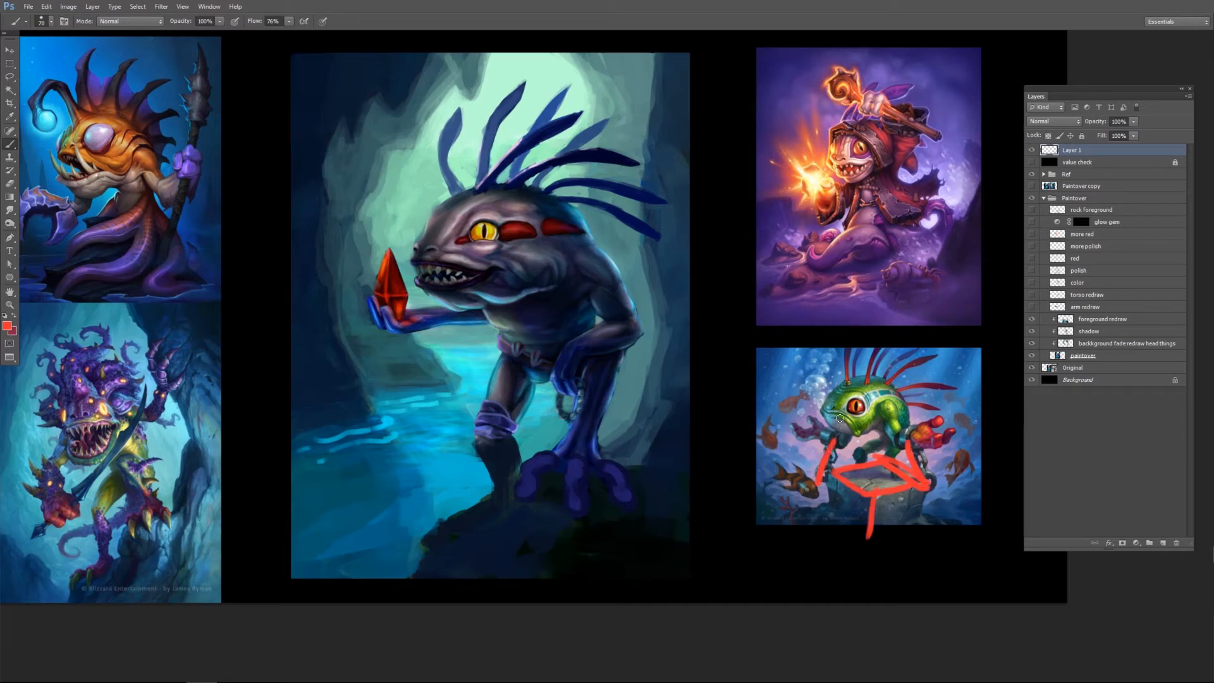
pyautogui.hotkey('ctrl', 'a')
pyautogui.press('Delete')
pyautogui.hotkey('ctrl', 'd')
# Compare the murloc's raised arm with and without the arm redraw layer, mark beneath the arm in red, and undo the mark.
pyautogui.moveTo(556, 400); pyautogui.dragTo(648, 428)
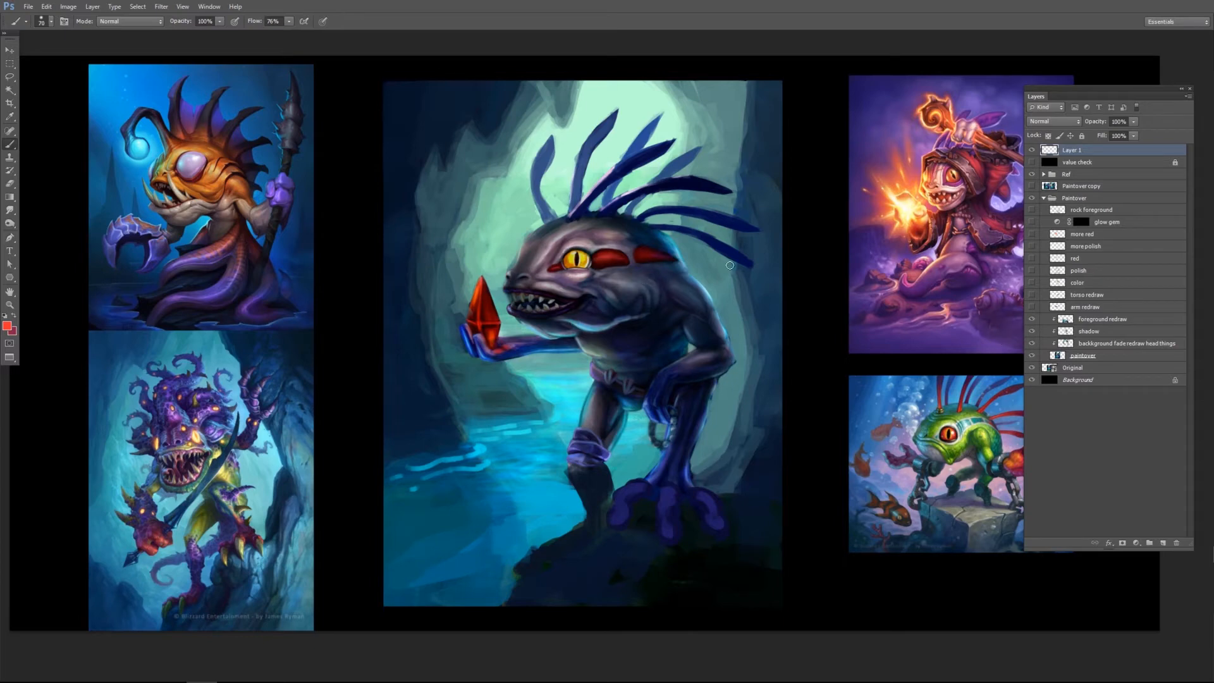
pyautogui.click(1032, 307)
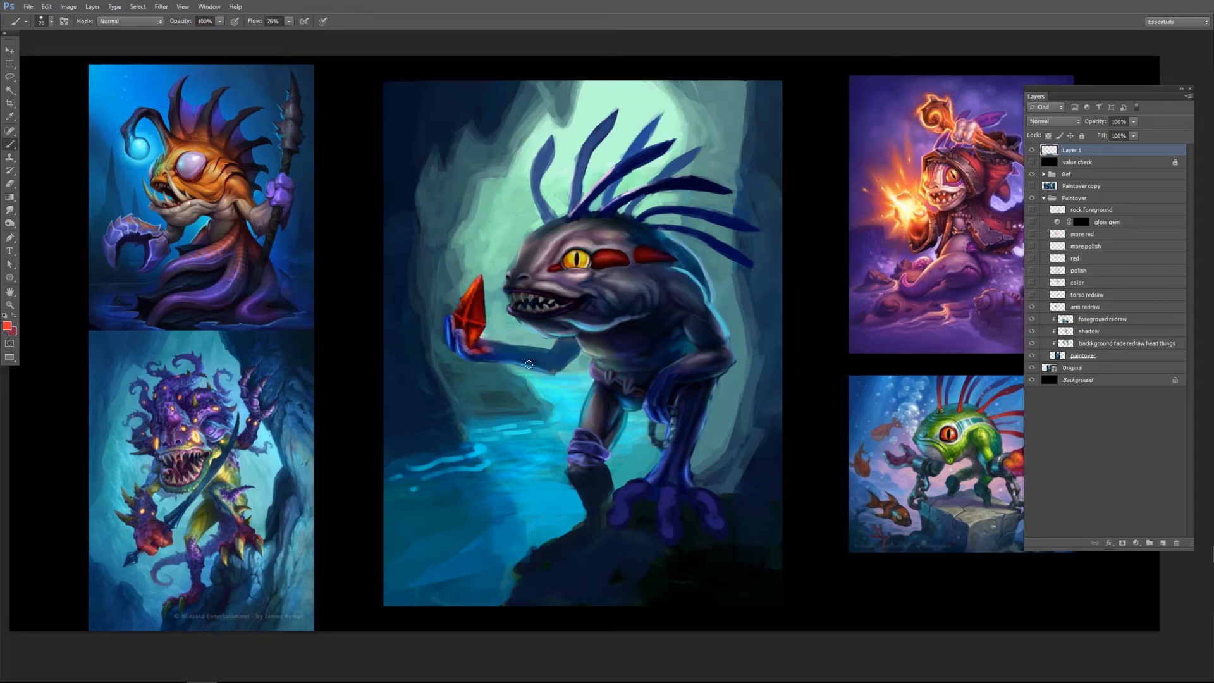
pyautogui.click(1032, 308)
pyautogui.moveTo(538, 333); pyautogui.dragTo(571, 334)
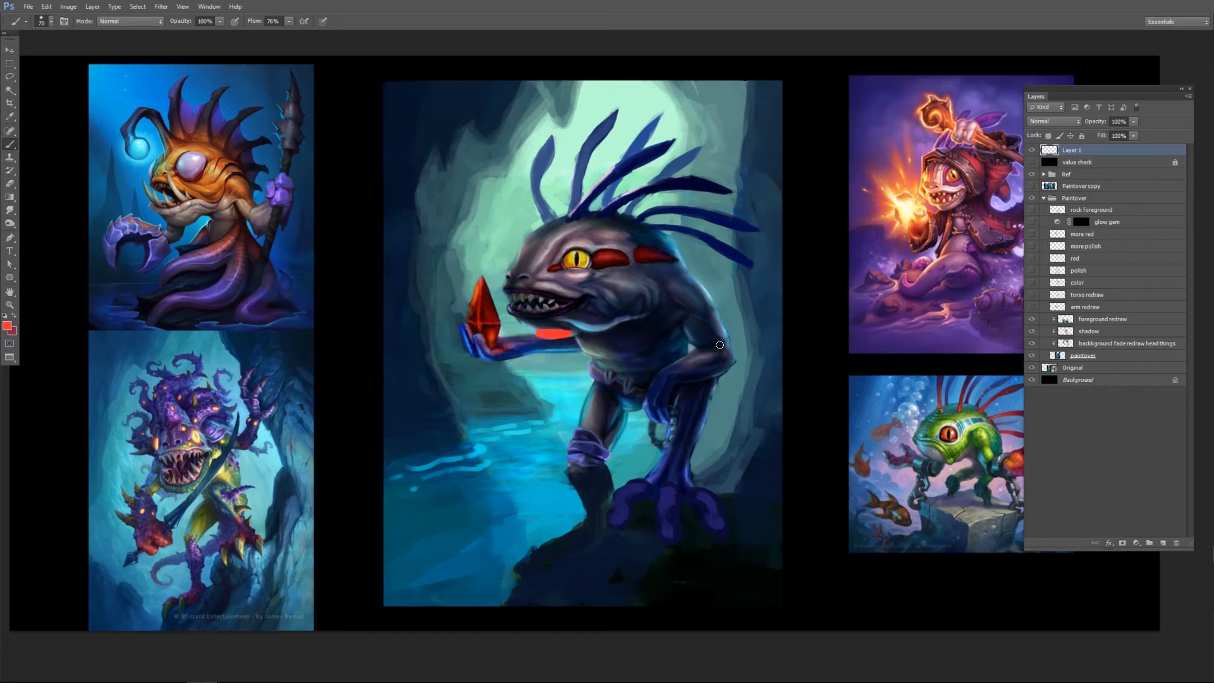
pyautogui.hotkey('ctrl', 'z')
# Show the torso redraw layer together with the arm redraw layer, comparing them on and off.
pyautogui.click(1032, 295)
pyautogui.click(1032, 296)
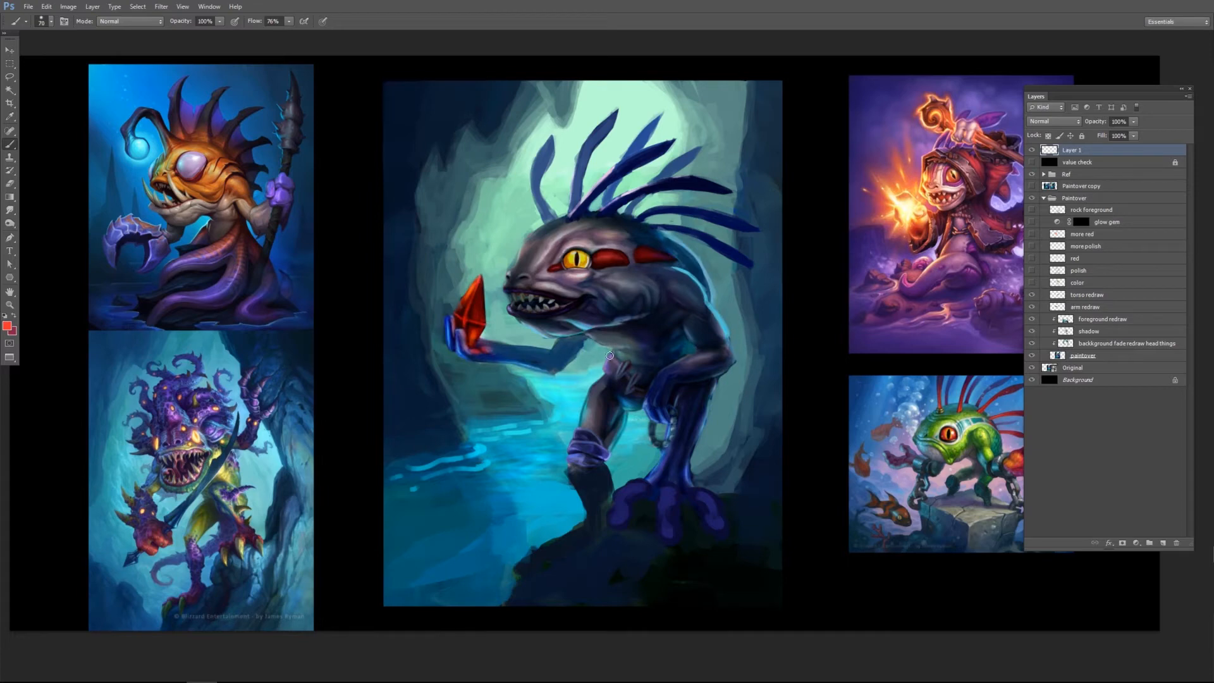
pyautogui.click(1031, 307)
pyautogui.click(1032, 310)
# Trace the curved back and raised arm with circular flow lines around the head and gem in red, and clear the marks.
pyautogui.moveTo(548, 226); pyautogui.dragTo(639, 404)
pyautogui.moveTo(579, 322); pyautogui.dragTo(488, 353)
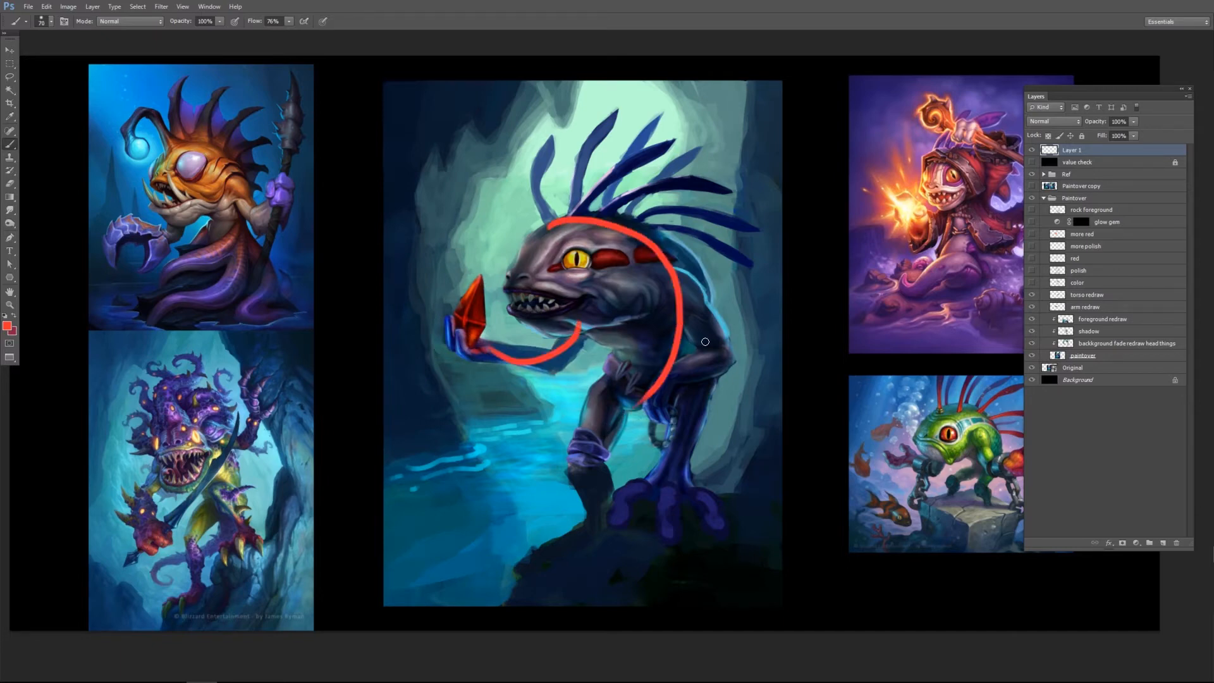
pyautogui.moveTo(563, 223)
pyautogui.mouseDown()
pyautogui.moveTo(607, 259)
pyautogui.moveTo(594, 218)
pyautogui.moveTo(512, 362)
pyautogui.mouseUp()
pyautogui.moveTo(481, 251); pyautogui.dragTo(456, 332)
pyautogui.moveTo(509, 293); pyautogui.dragTo(511, 310)
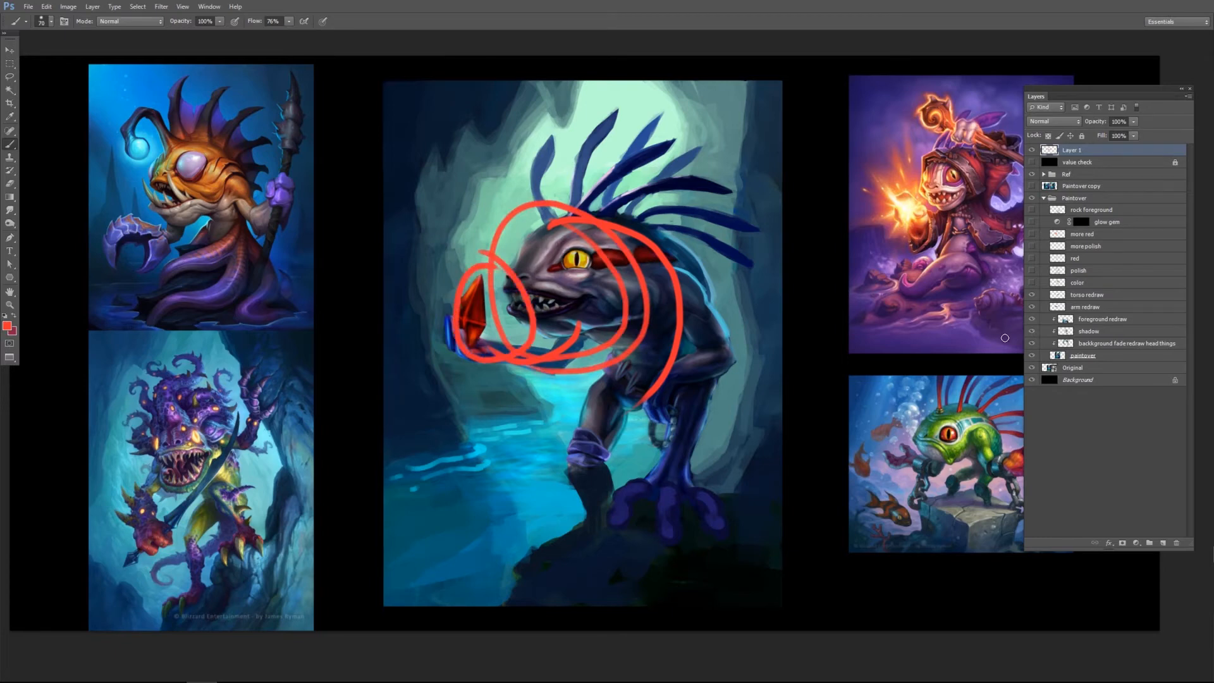
pyautogui.hotkey('ctrl', 'a')
pyautogui.press('Delete')
pyautogui.hotkey('ctrl', 'd')
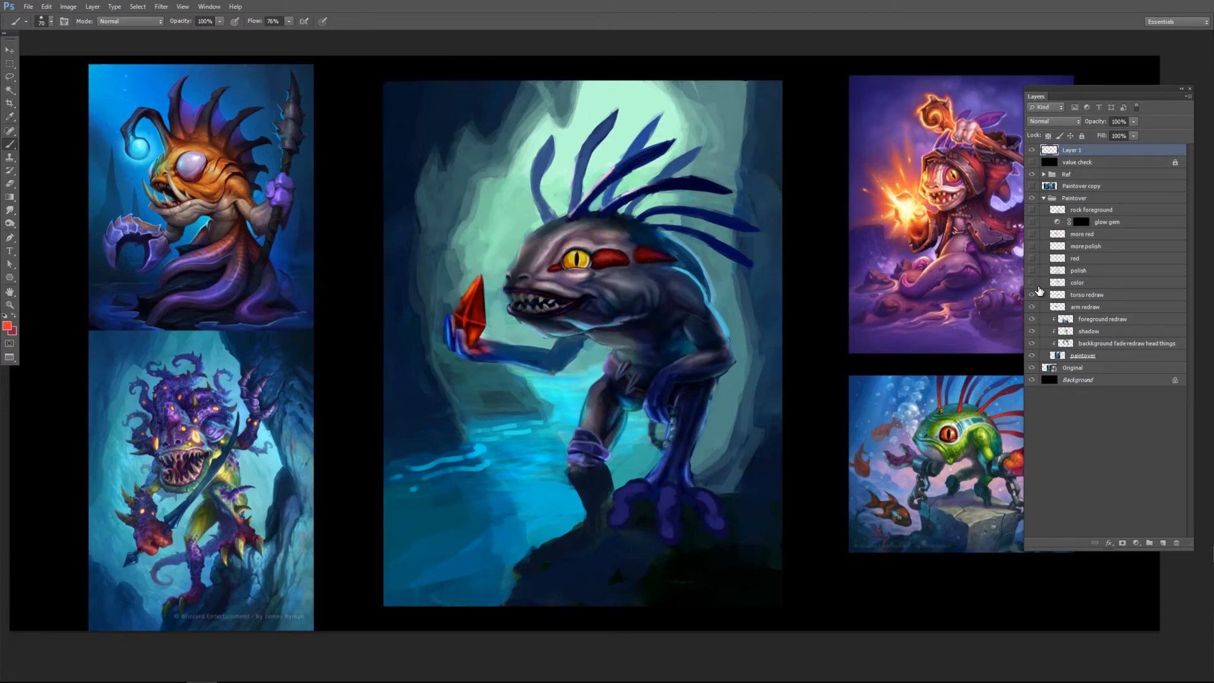
# Preview the color layer on and off, and draw red crosses on the murloc's body, the cave background and the foreground rock.
pyautogui.click(1032, 283)
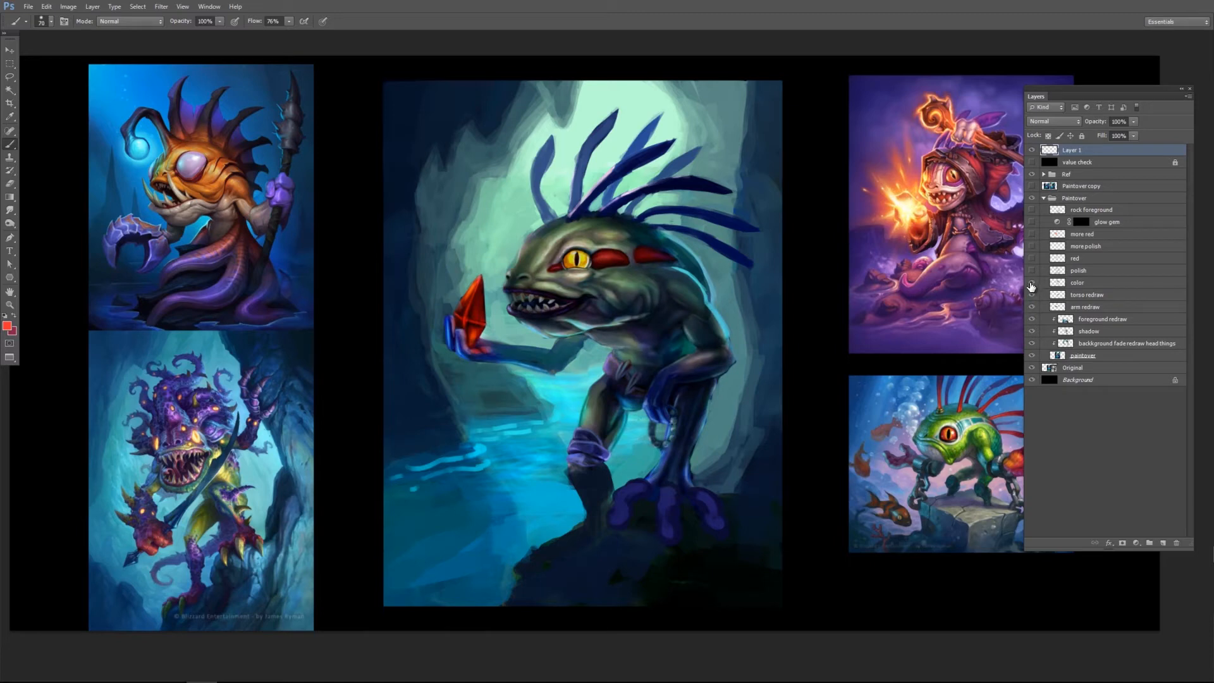
pyautogui.click(1032, 283)
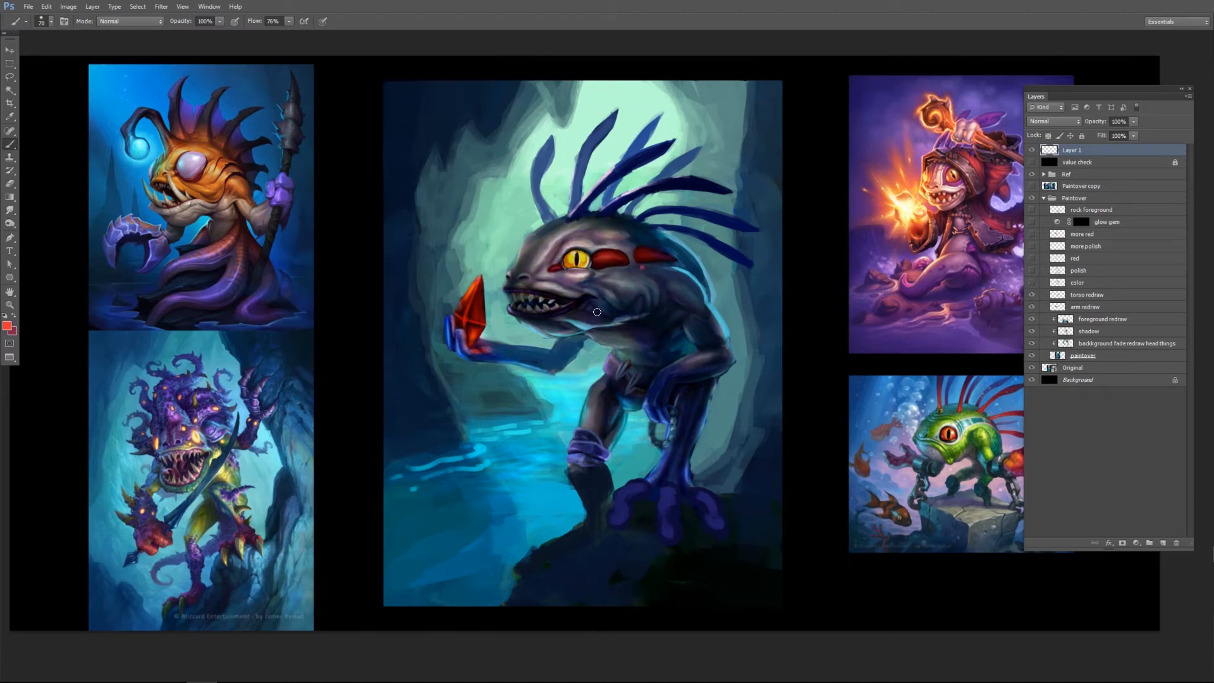
pyautogui.moveTo(642, 267); pyautogui.dragTo(588, 321)
pyautogui.moveTo(600, 277); pyautogui.dragTo(634, 324)
pyautogui.moveTo(495, 198)
pyautogui.mouseDown()
pyautogui.moveTo(445, 228)
pyautogui.moveTo(442, 208)
pyautogui.moveTo(484, 254)
pyautogui.mouseUp()
pyautogui.moveTo(656, 554)
pyautogui.mouseDown()
pyautogui.moveTo(611, 582)
pyautogui.moveTo(645, 589)
pyautogui.mouseUp()
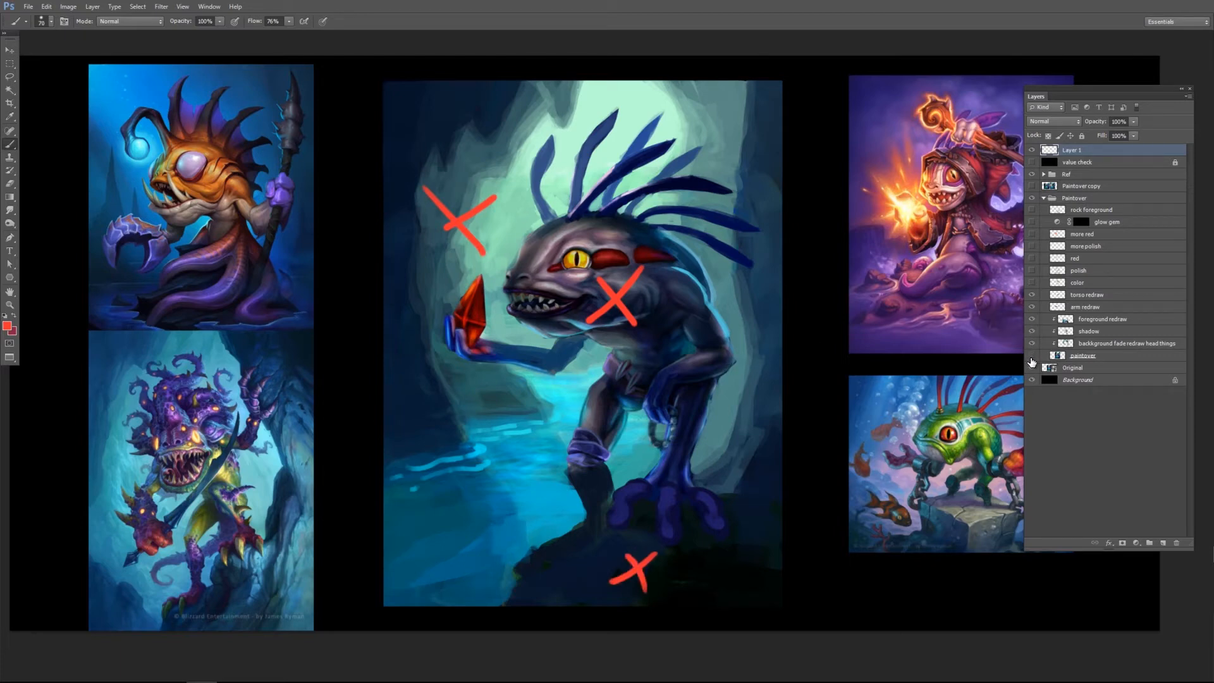
# Hide the paintover layers to reveal the original artwork under the red crosses, and clear the crosses.
pyautogui.click(1032, 356)
pyautogui.click(1032, 320)
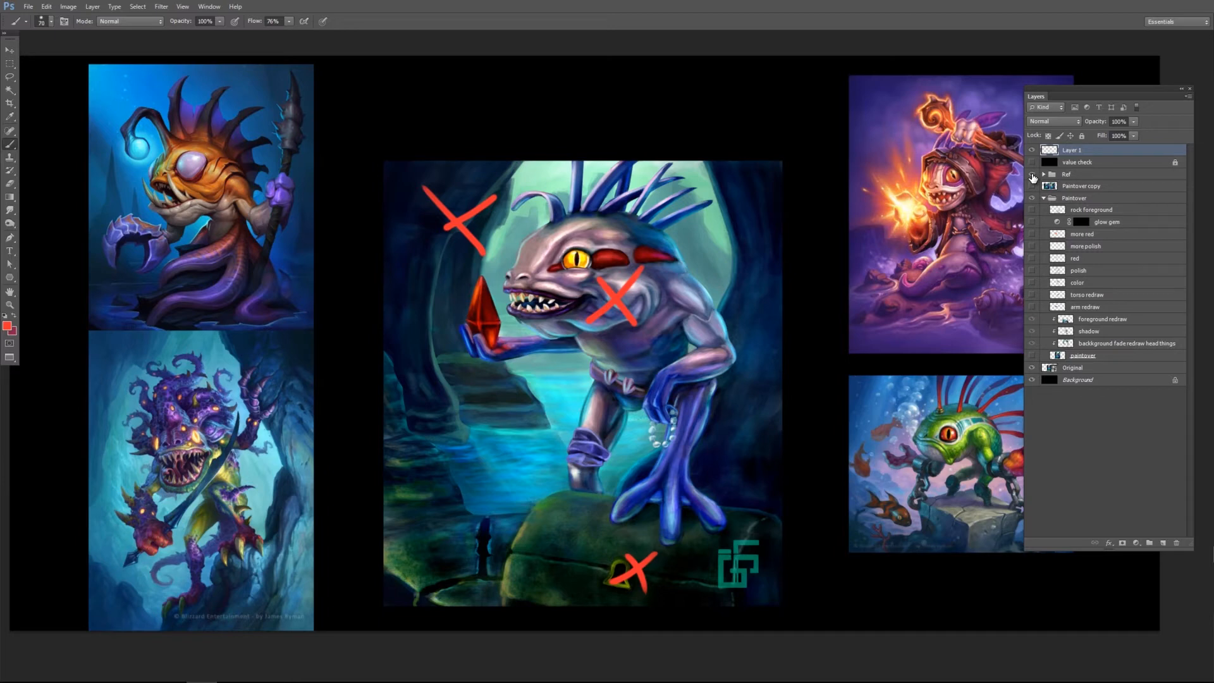
pyautogui.hotkey('ctrl', 'a')
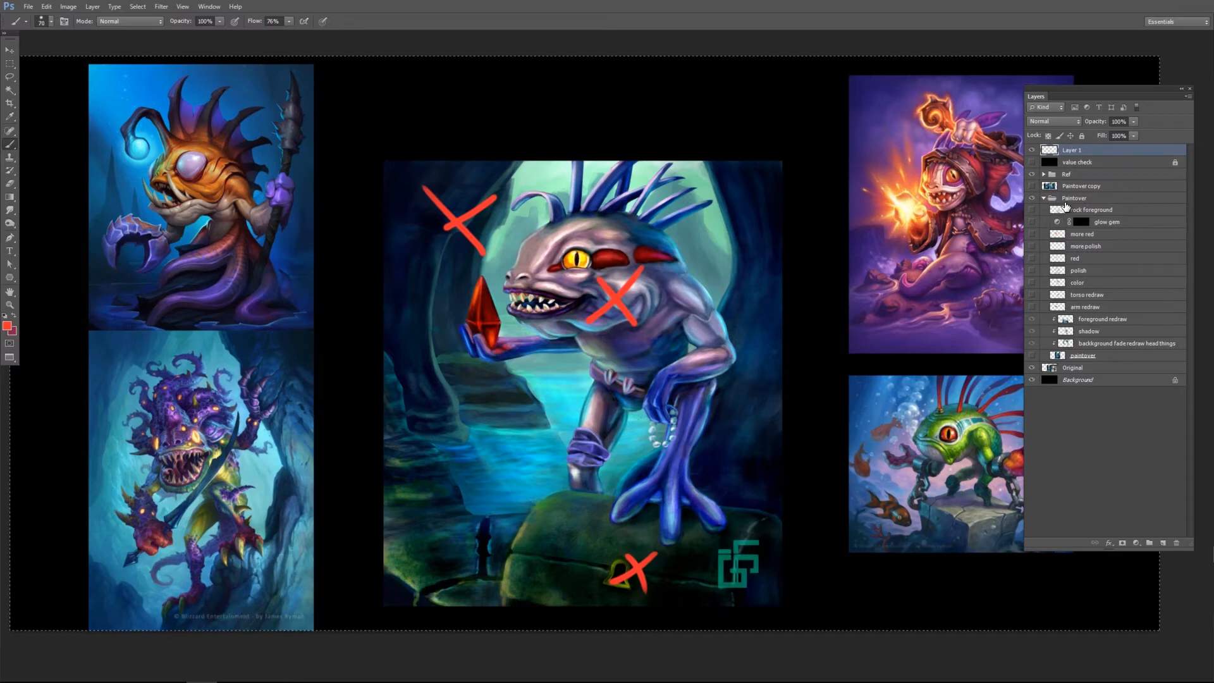
pyautogui.press('Delete')
pyautogui.hotkey('ctrl', 'd')
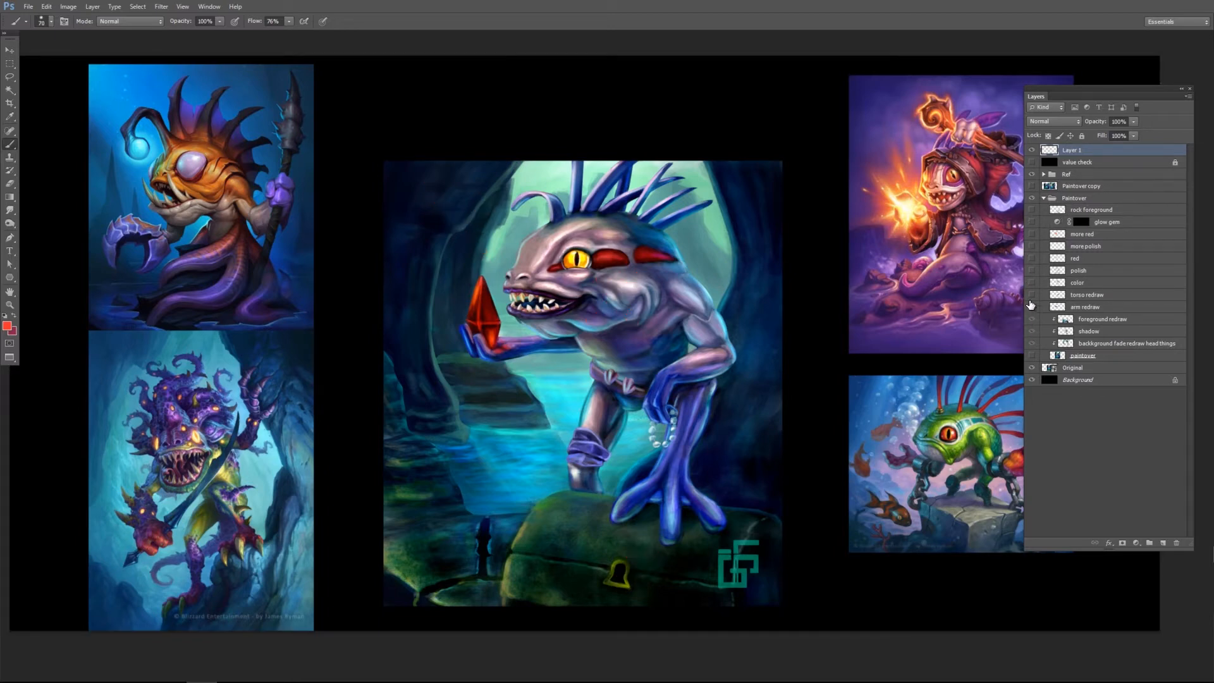
# Turn the paintover, arm redraw, torso redraw and color layers back on, and briefly circle the orange murloc's face in red.
pyautogui.click(1032, 356)
pyautogui.click(1032, 307)
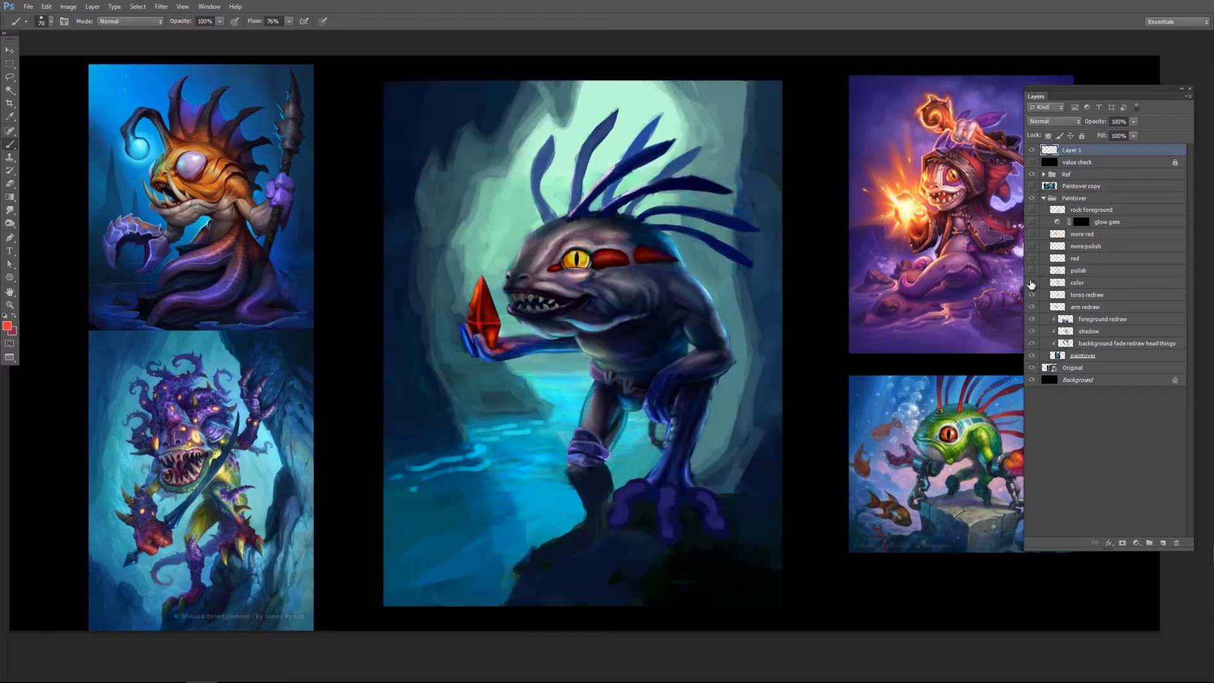
pyautogui.click(1032, 295)
pyautogui.click(1032, 284)
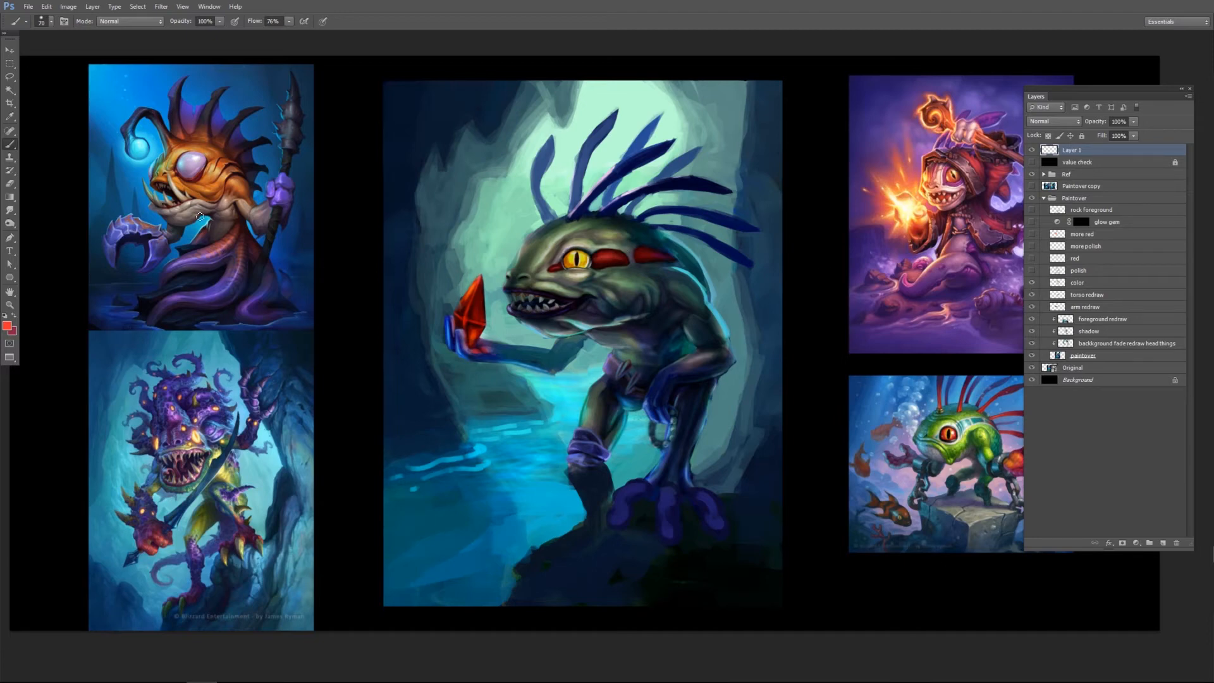
pyautogui.moveTo(185, 151); pyautogui.dragTo(184, 158)
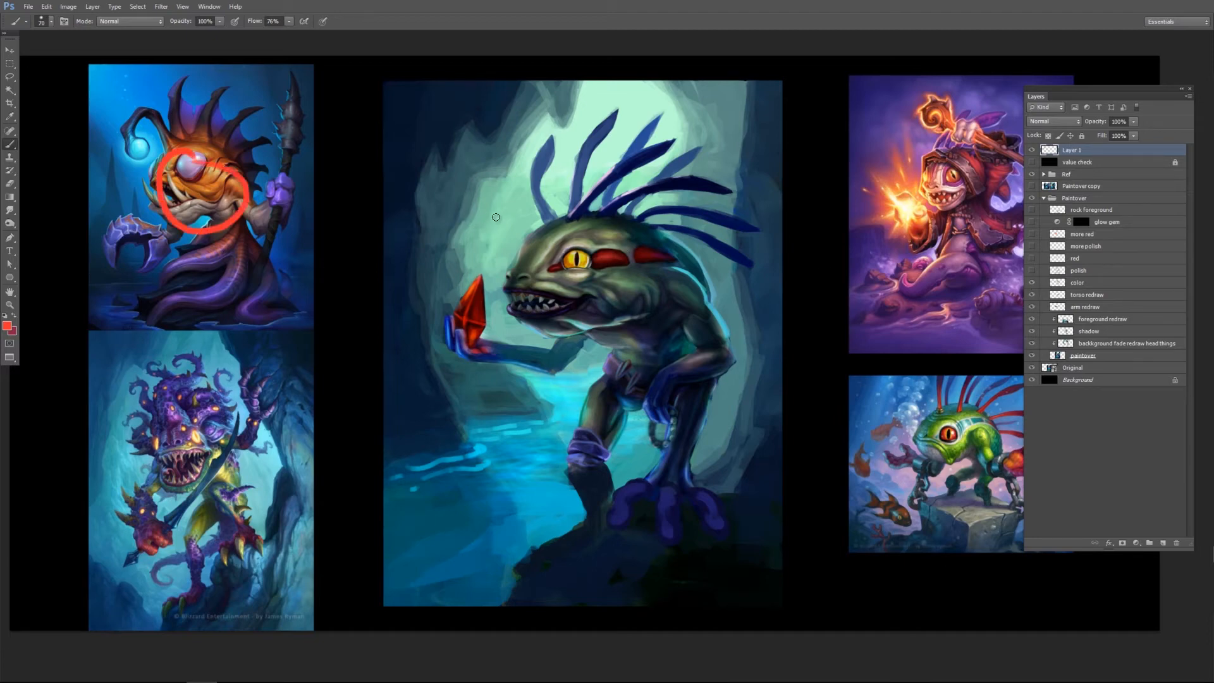
pyautogui.hotkey('ctrl', 'z')
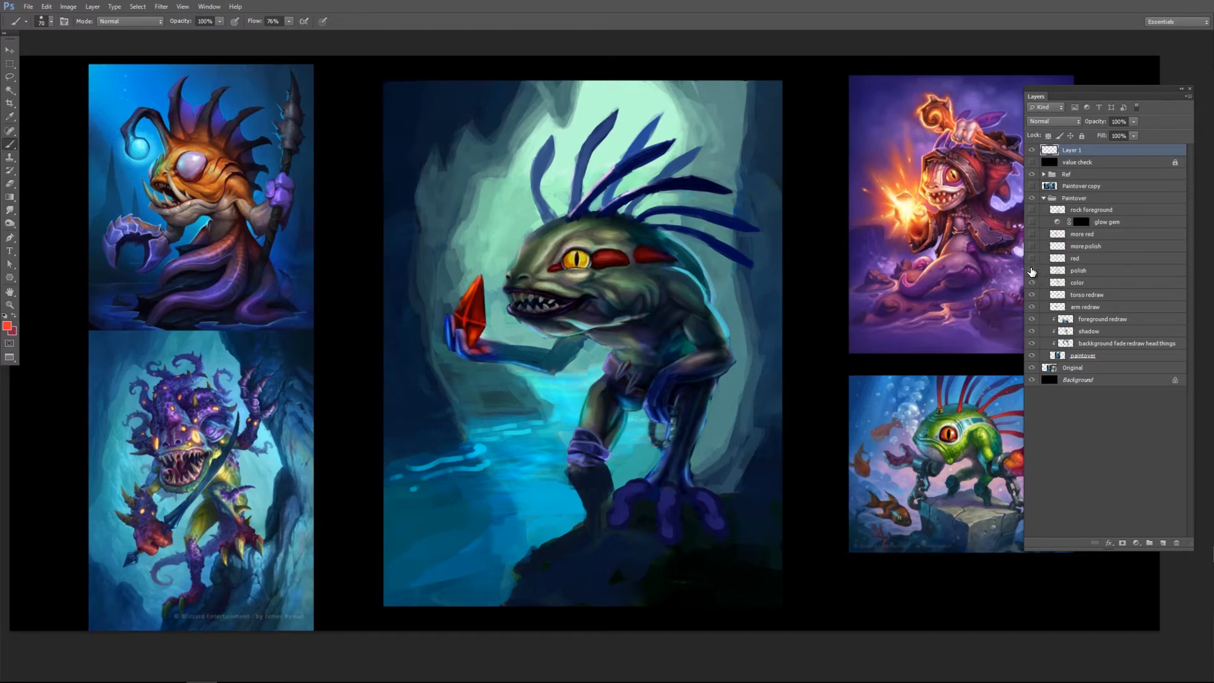
# Turn on the polish layer and compare it on and off, in color and in grayscale with the value check layer.
pyautogui.click(1032, 271)
pyautogui.click(1032, 272)
pyautogui.click(1032, 272)
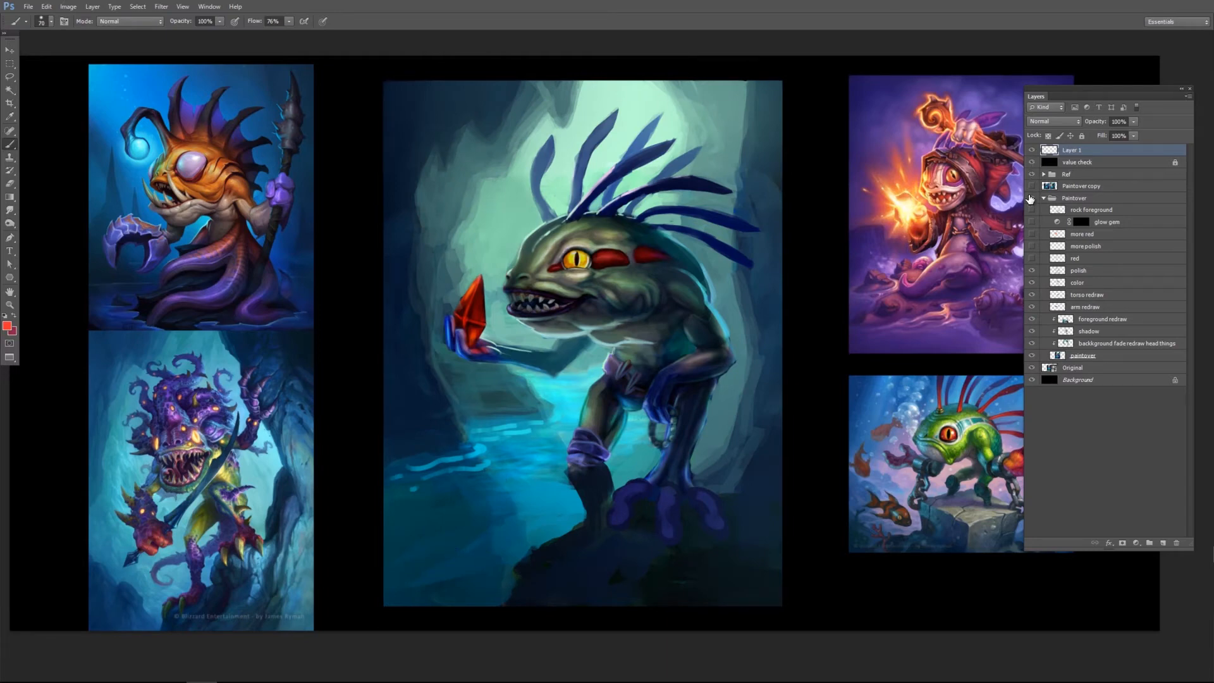
pyautogui.click(1033, 272)
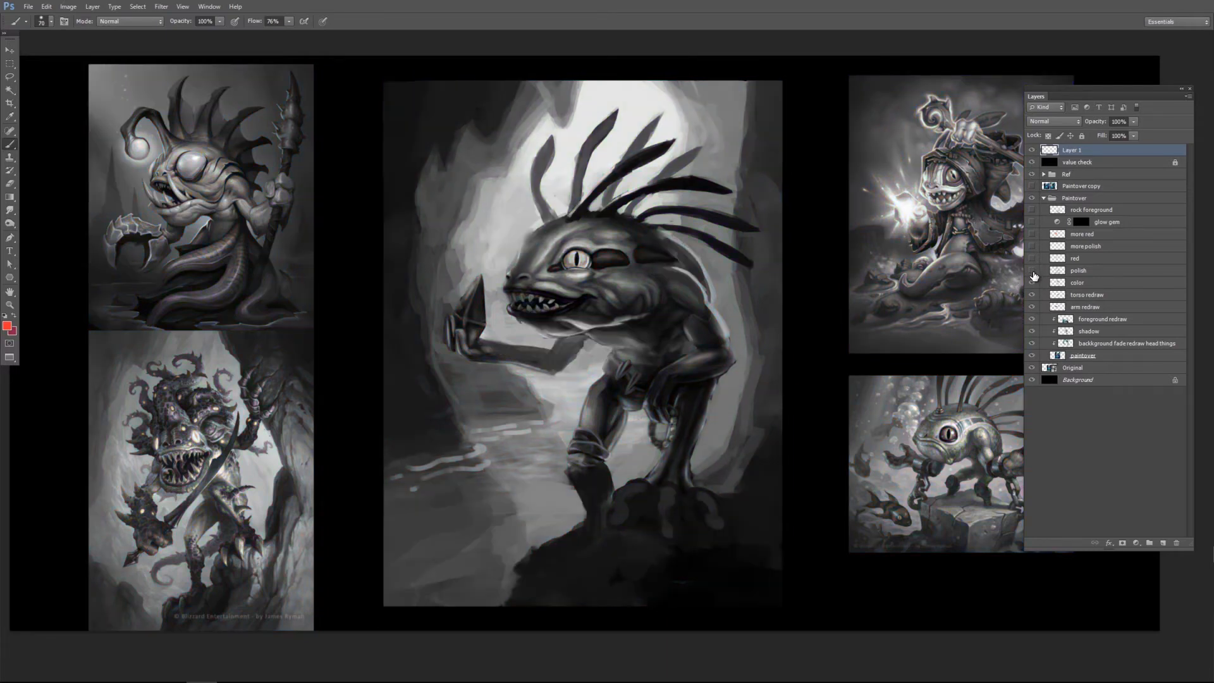
pyautogui.click(1033, 271)
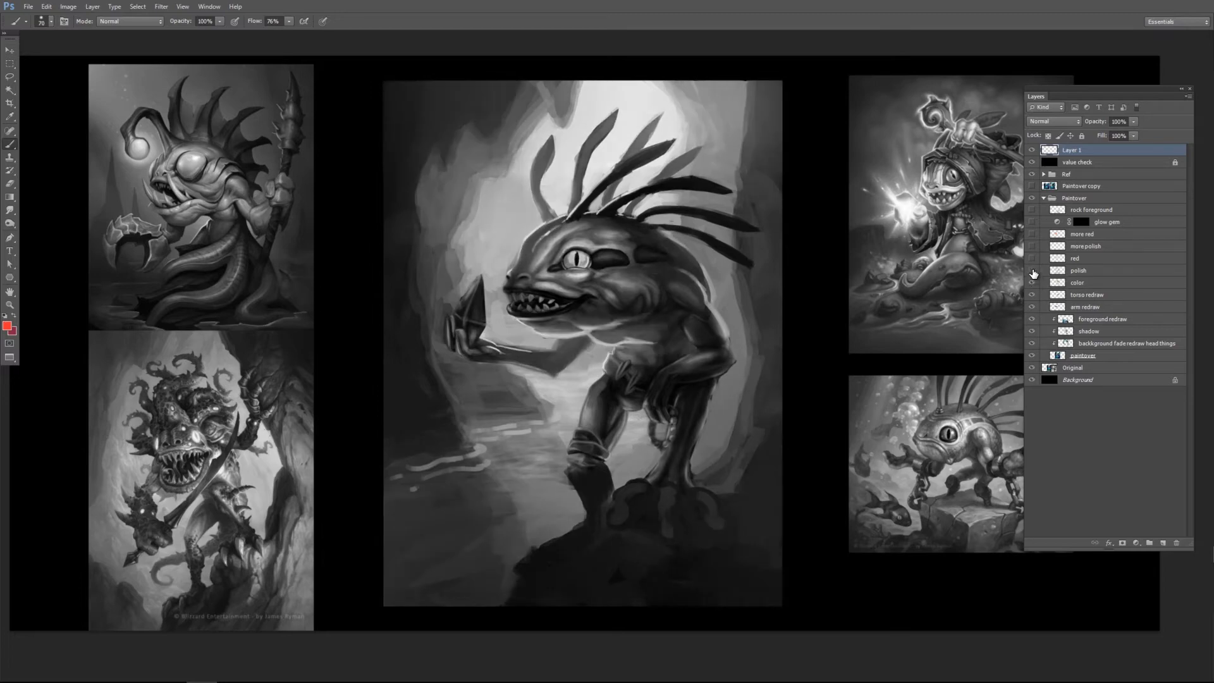
pyautogui.click(1033, 271)
pyautogui.click(1033, 272)
# Compare the grayscale values of the original and the paintover by toggling the Paintover group.
pyautogui.click(1033, 199)
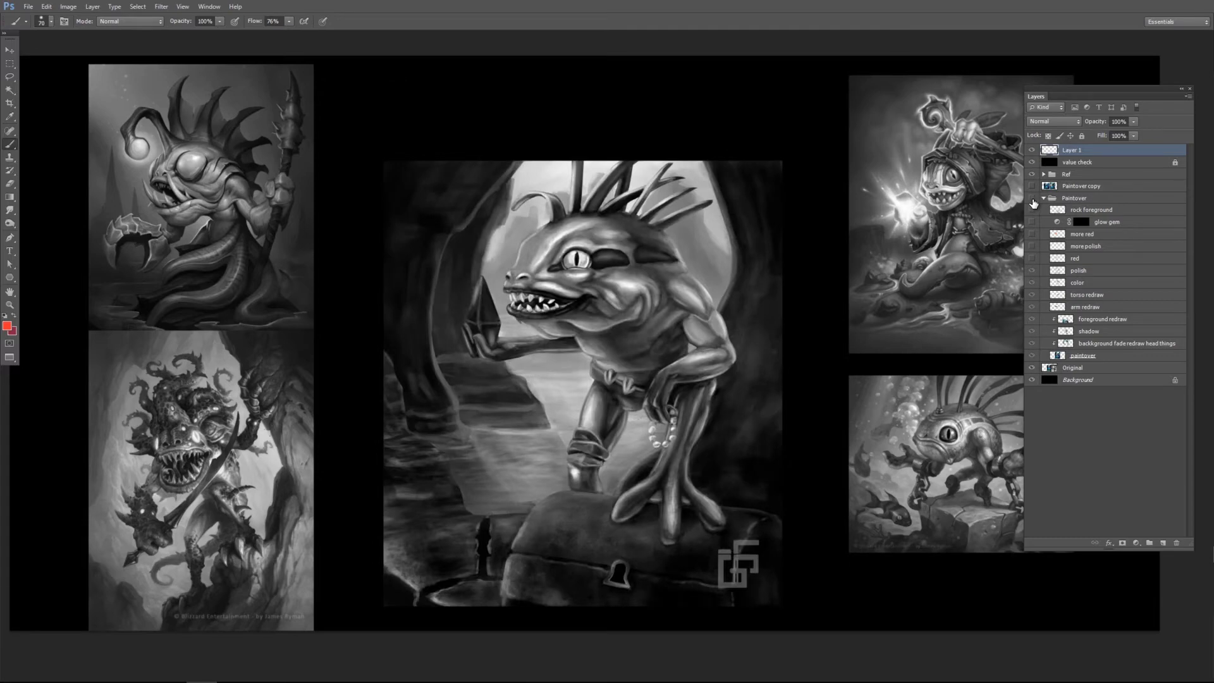
pyautogui.click(1033, 200)
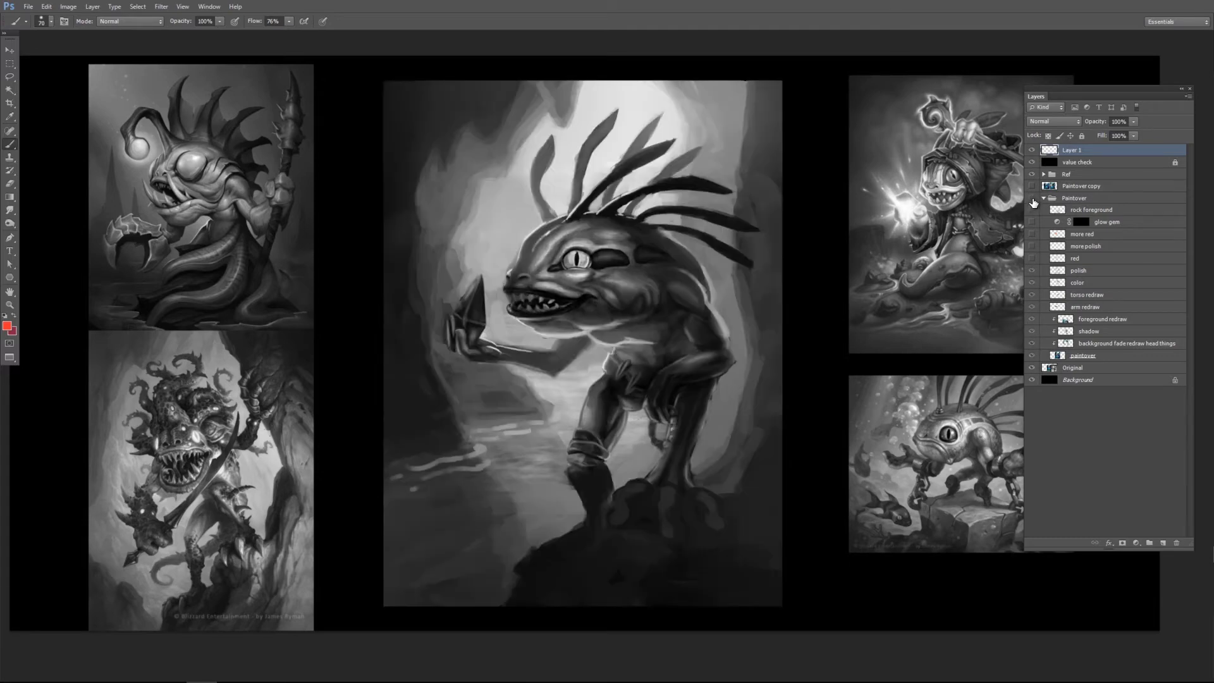
pyautogui.click(1033, 201)
pyautogui.click(1033, 201)
# Circle the murloc's head in red, draw a vertical value scale labelled 10 and 0, and circle the light background above the tentacles.
pyautogui.moveTo(535, 207); pyautogui.dragTo(487, 345)
pyautogui.moveTo(513, 235); pyautogui.dragTo(488, 348)
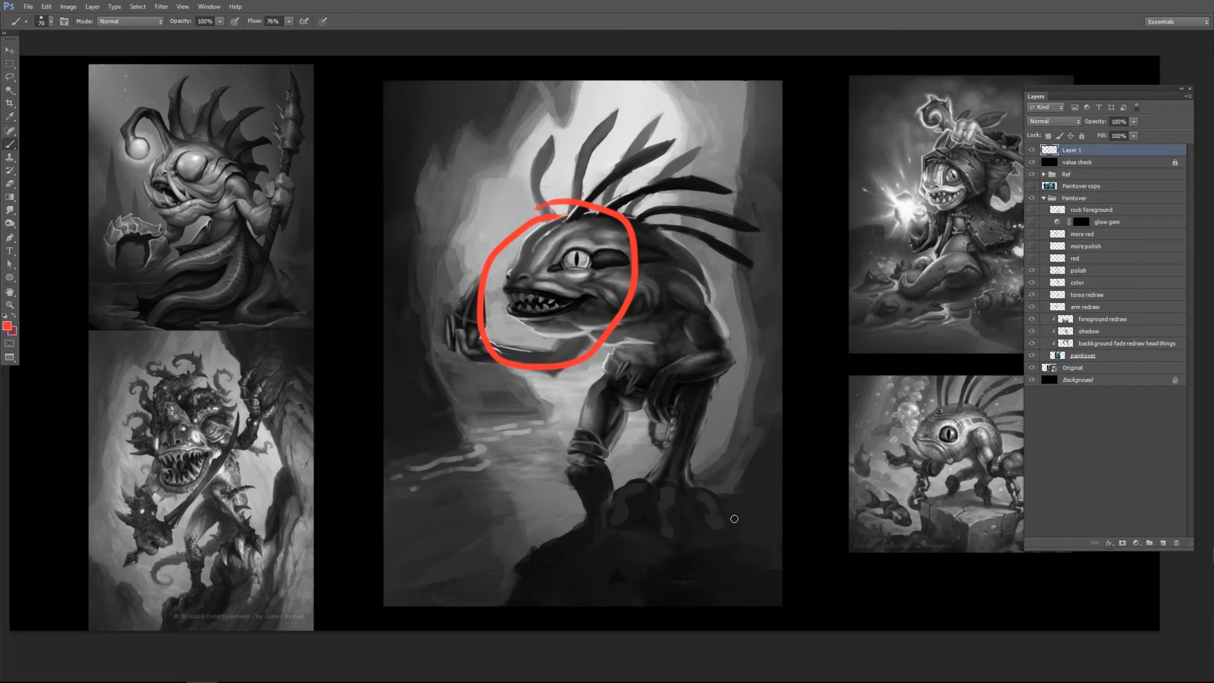
pyautogui.moveTo(740, 523); pyautogui.dragTo(734, 524)
pyautogui.moveTo(697, 275)
pyautogui.mouseDown()
pyautogui.moveTo(702, 308)
pyautogui.moveTo(714, 292)
pyautogui.moveTo(788, 295)
pyautogui.moveTo(769, 554)
pyautogui.moveTo(786, 554)
pyautogui.mouseUp()
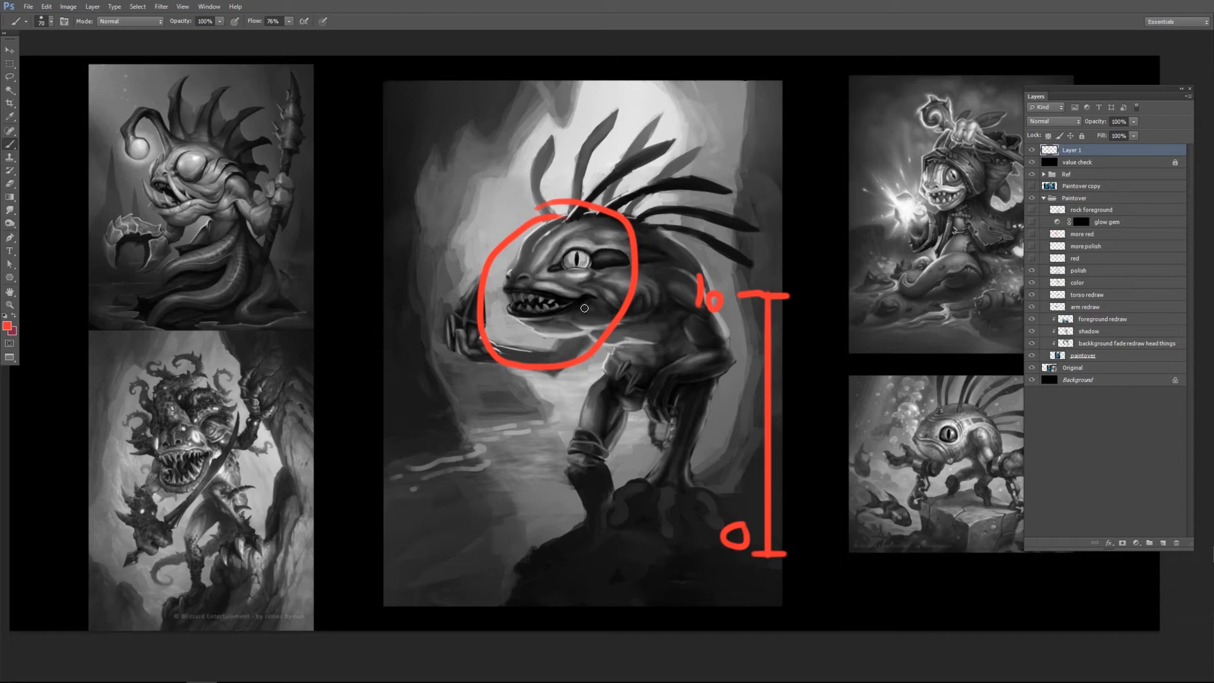
pyautogui.moveTo(723, 79); pyautogui.dragTo(718, 80)
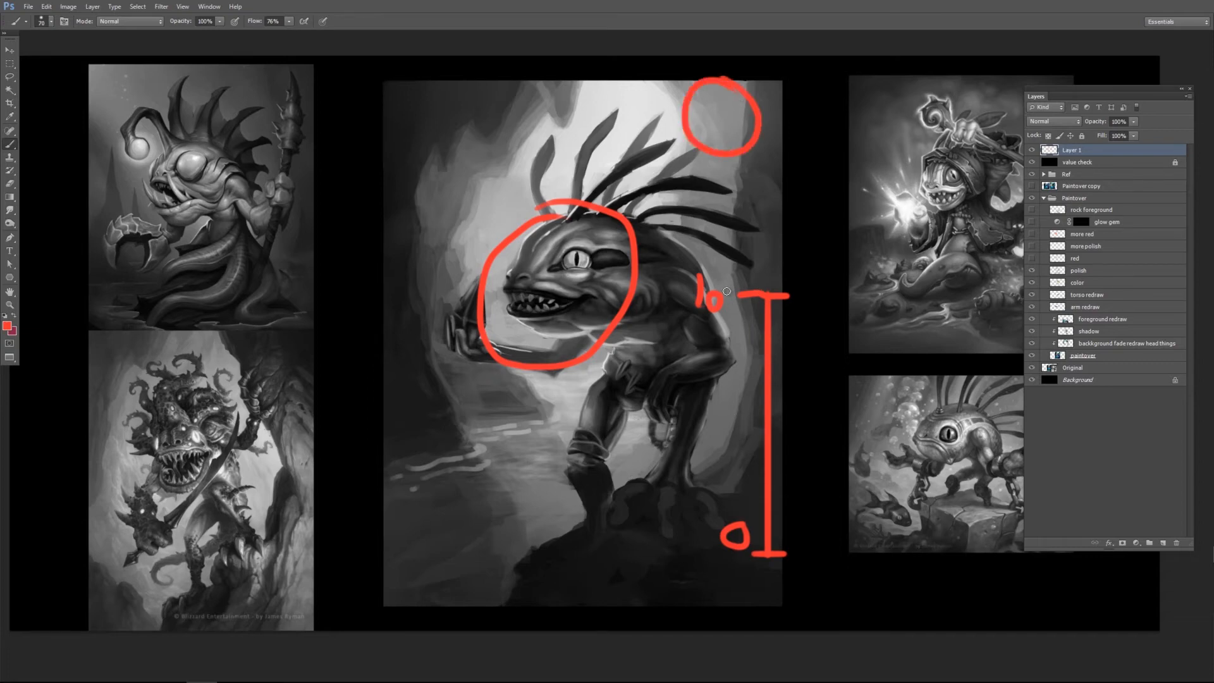
# Mark a narrow value band on the red scale and a nearly full-length bar beside it, and clear all the annotations.
pyautogui.moveTo(772, 342); pyautogui.dragTo(793, 342)
pyautogui.moveTo(762, 384)
pyautogui.mouseDown()
pyautogui.moveTo(788, 344)
pyautogui.moveTo(789, 398)
pyautogui.mouseUp()
pyautogui.moveTo(771, 345); pyautogui.dragTo(774, 395)
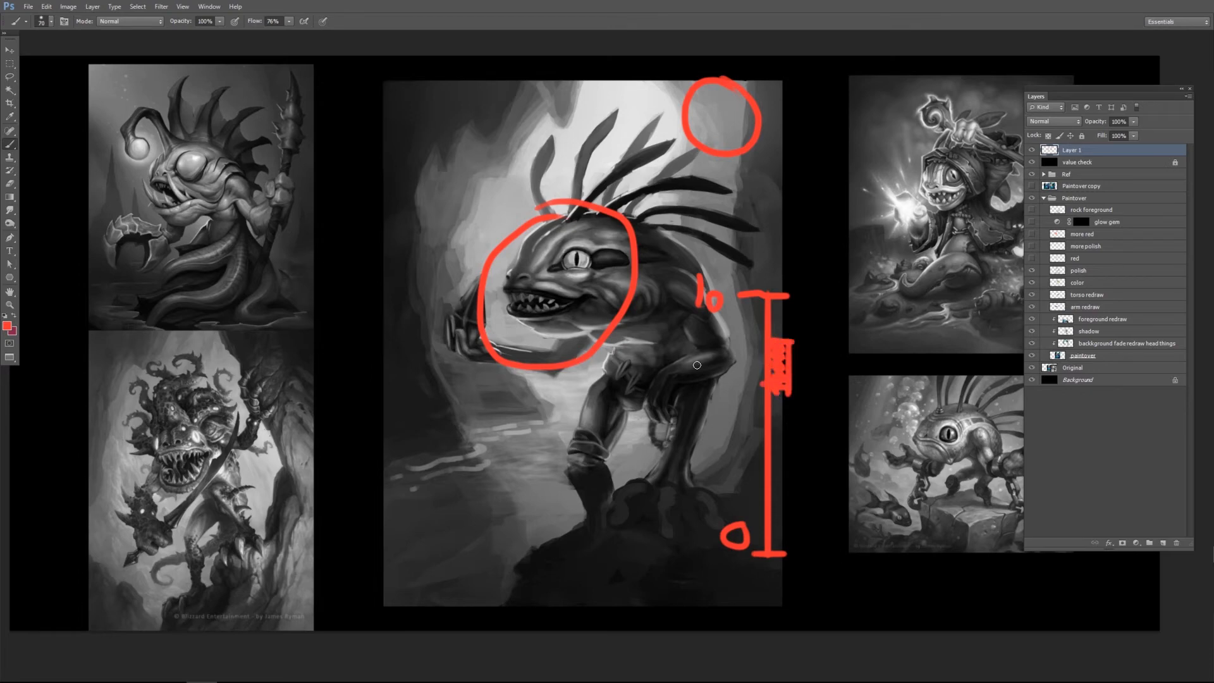
pyautogui.moveTo(806, 310)
pyautogui.mouseDown()
pyautogui.moveTo(822, 310)
pyautogui.moveTo(826, 294)
pyautogui.moveTo(805, 538)
pyautogui.mouseUp()
pyautogui.moveTo(821, 296); pyautogui.dragTo(822, 525)
pyautogui.moveTo(808, 301)
pyautogui.mouseDown()
pyautogui.moveTo(806, 528)
pyautogui.moveTo(805, 425)
pyautogui.mouseUp()
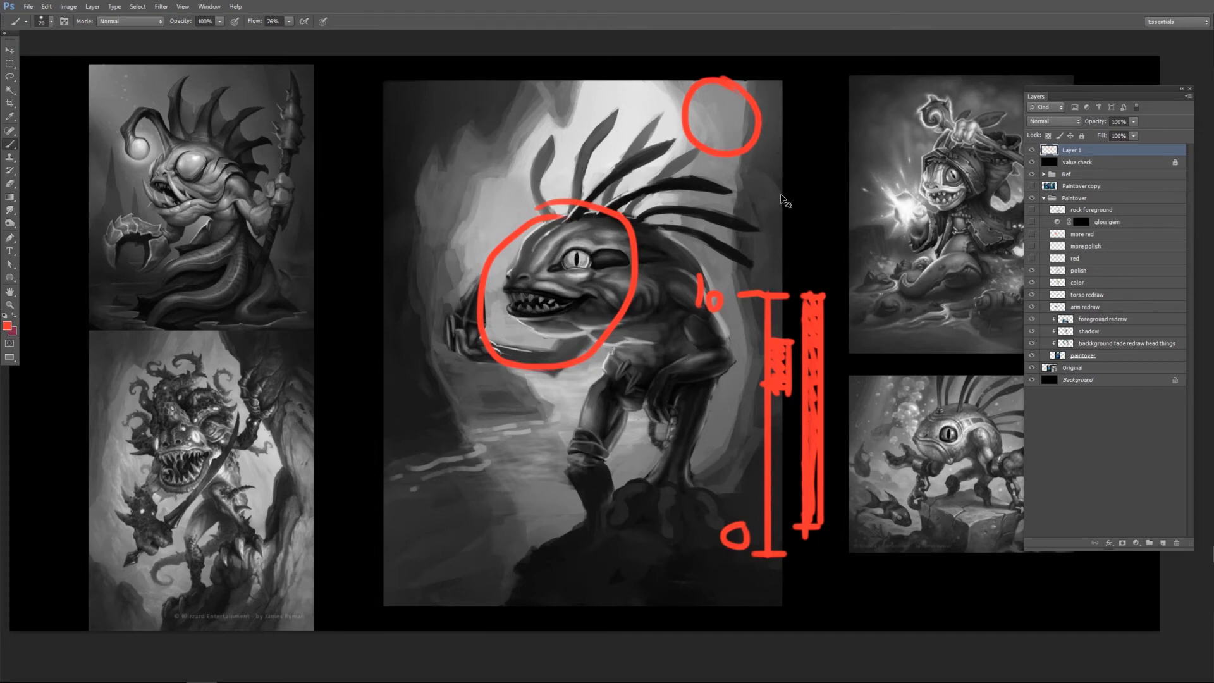
pyautogui.hotkey('ctrl', 'a')
pyautogui.press('Delete')
# Circle two light background areas and the murloc's eye and mouth in red, and clear the circles.
pyautogui.moveTo(684, 96)
pyautogui.mouseDown()
pyautogui.moveTo(690, 145)
pyautogui.moveTo(686, 92)
pyautogui.mouseUp()
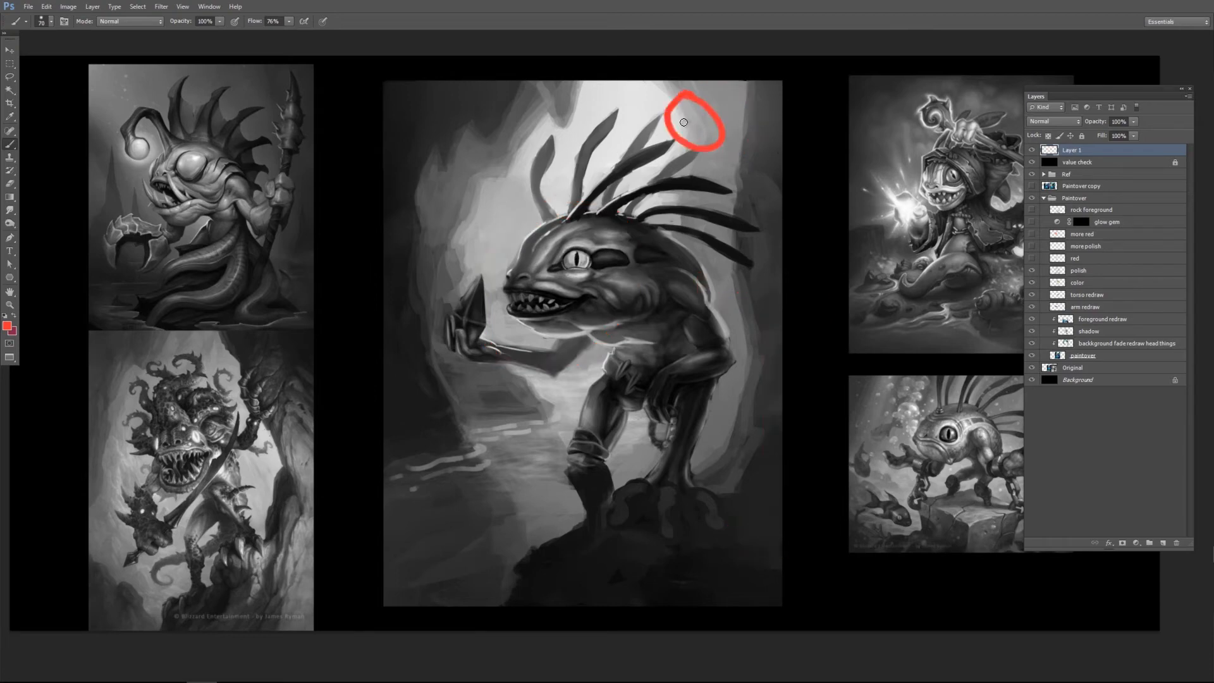
pyautogui.moveTo(472, 172)
pyautogui.mouseDown()
pyautogui.moveTo(458, 207)
pyautogui.moveTo(473, 172)
pyautogui.mouseUp()
pyautogui.moveTo(538, 239); pyautogui.dragTo(547, 250)
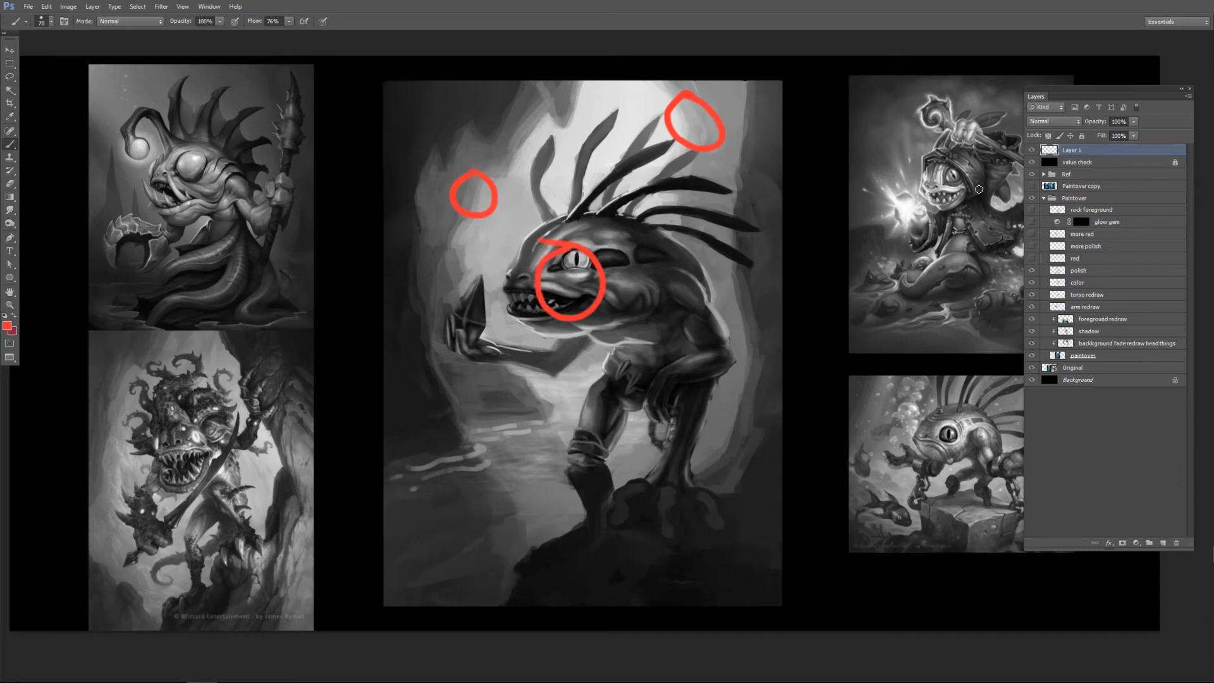
pyautogui.hotkey('ctrl', 'a')
pyautogui.press('Delete')
pyautogui.hotkey('ctrl', 'd')
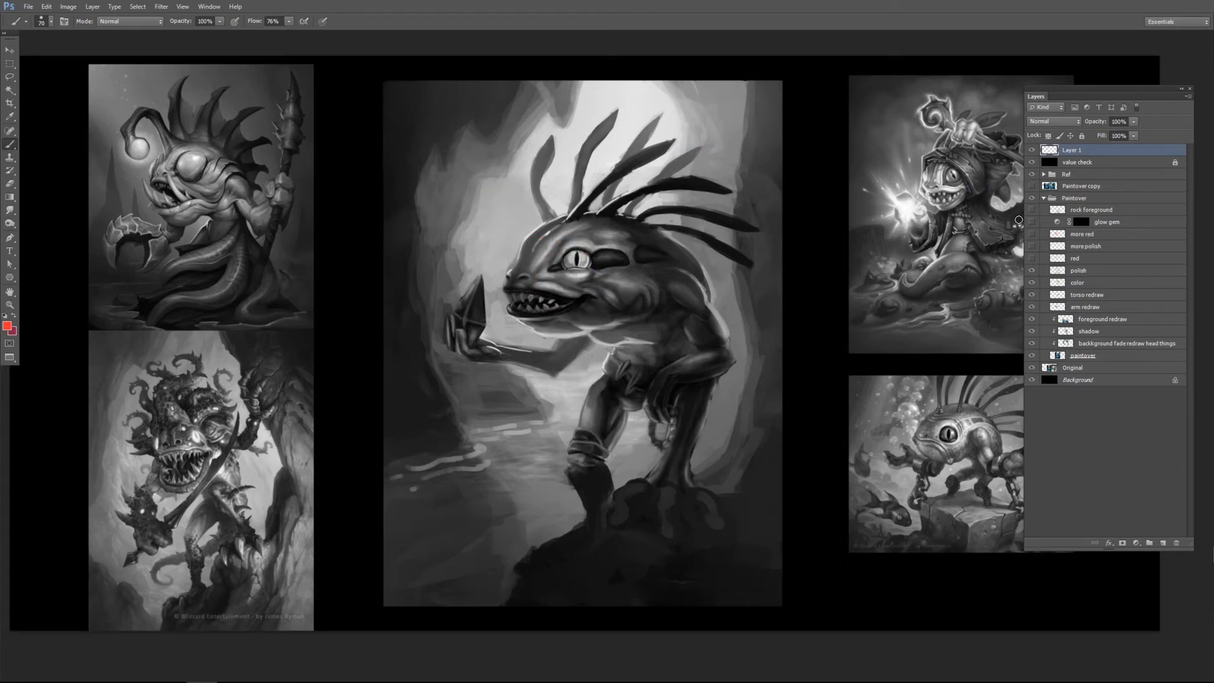
# Hide the value check layer and the Ref group, and turn on the red layer, comparing it on and off.
pyautogui.moveTo(1032, 162); pyautogui.dragTo(1032, 174)
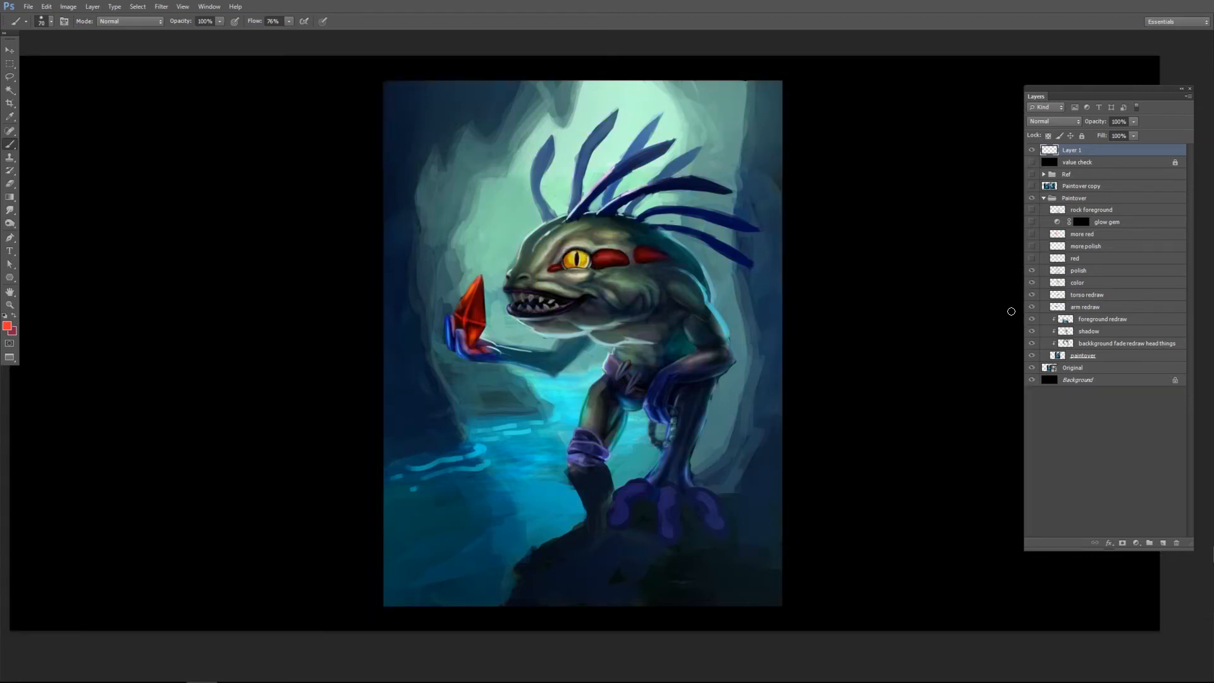
pyautogui.click(1032, 258)
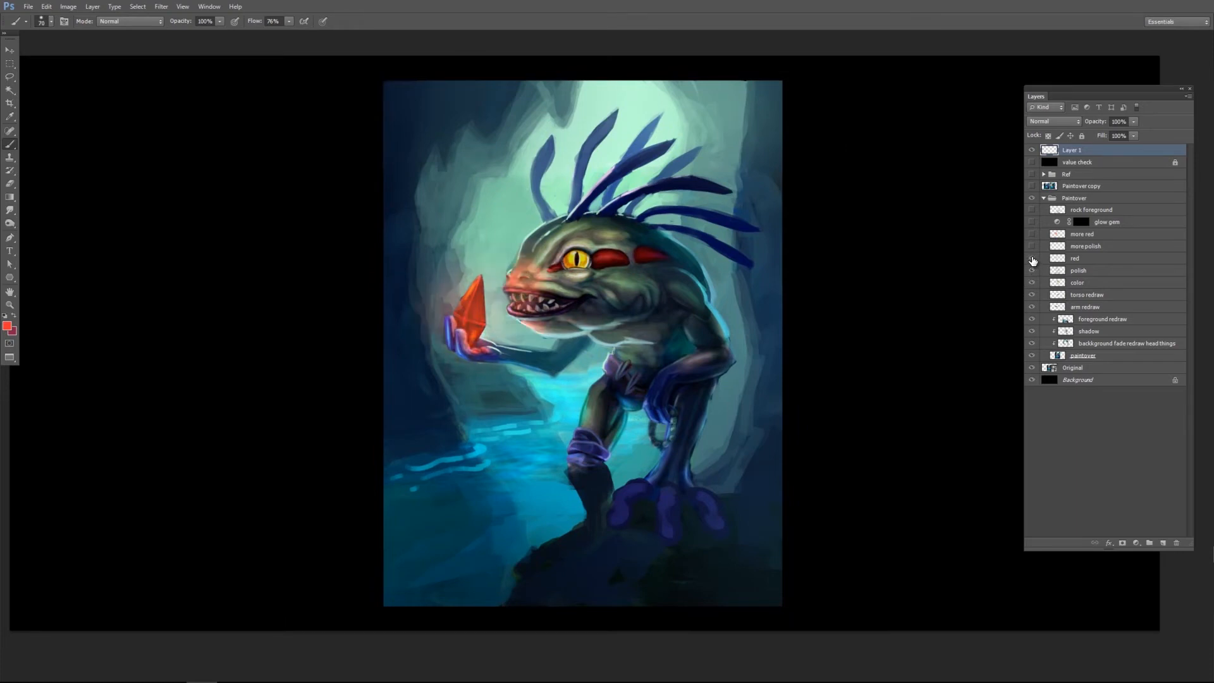
pyautogui.click(1032, 259)
pyautogui.click(1032, 260)
# Hide the Paintover group to show the original, circle its red gem and hand, and clear the circle.
pyautogui.click(1033, 198)
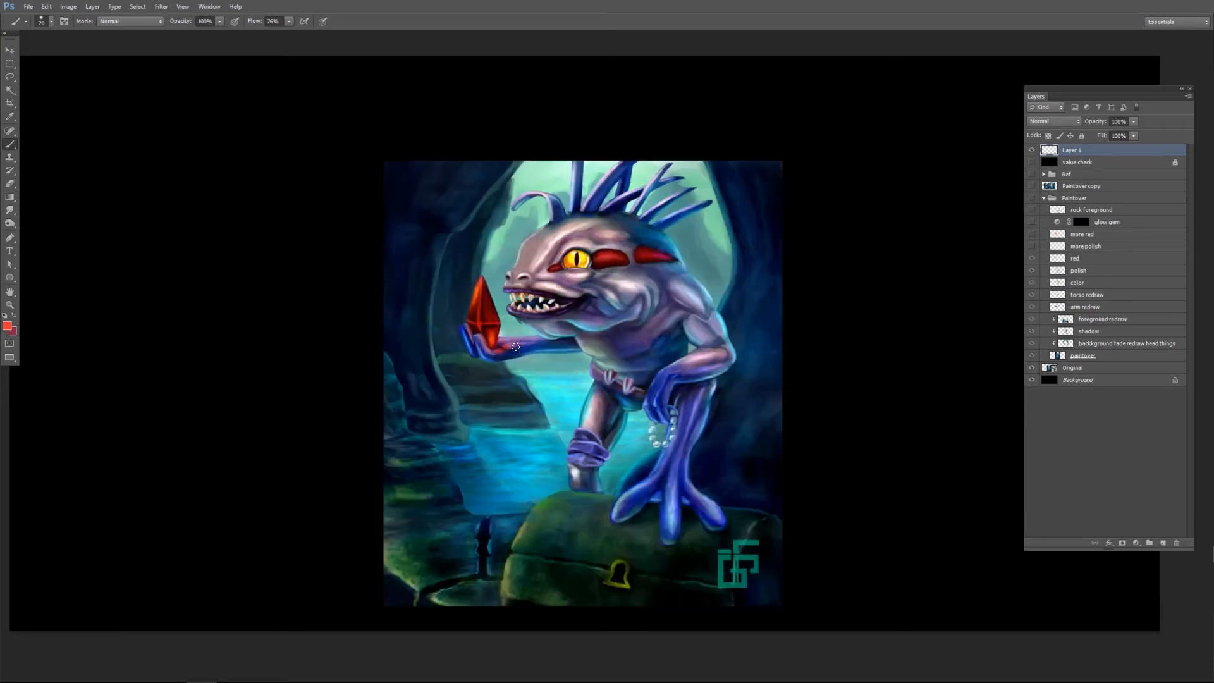
pyautogui.moveTo(493, 283); pyautogui.dragTo(501, 282)
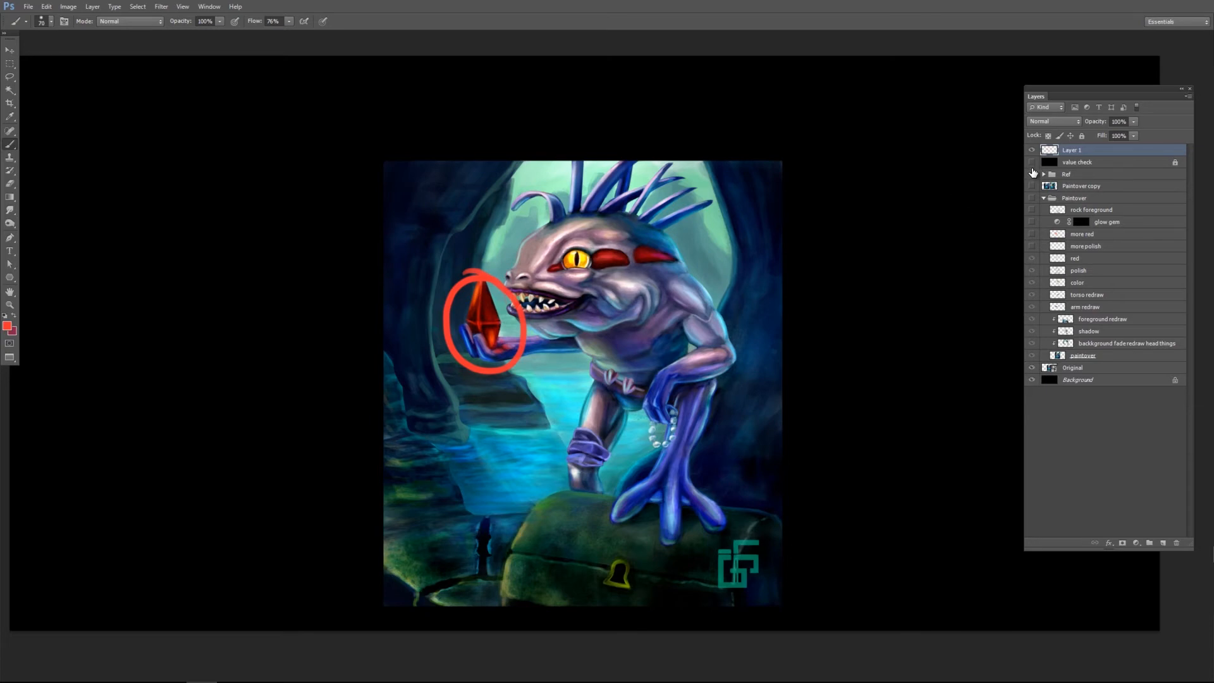
pyautogui.hotkey('ctrl', 'a')
pyautogui.press('Delete')
pyautogui.hotkey('ctrl', 'd')
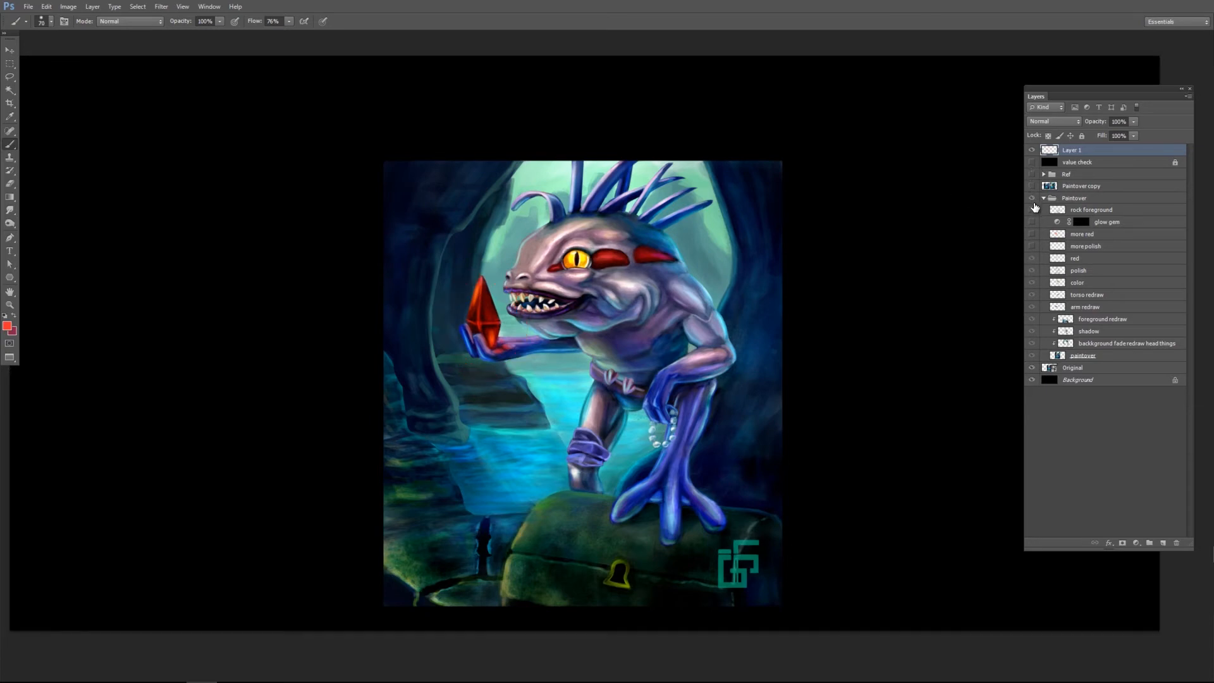
# Show the Paintover group again and reveal its more polish, more red and glow gem layers one by one.
pyautogui.click(1032, 198)
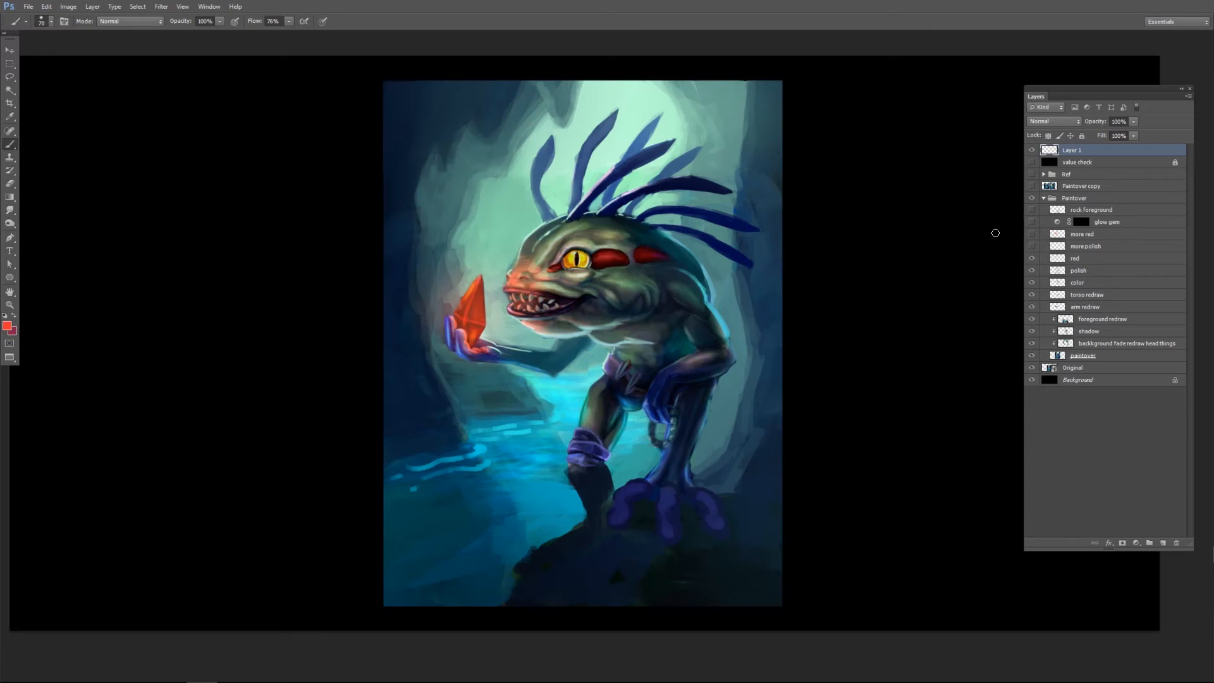
pyautogui.click(1032, 246)
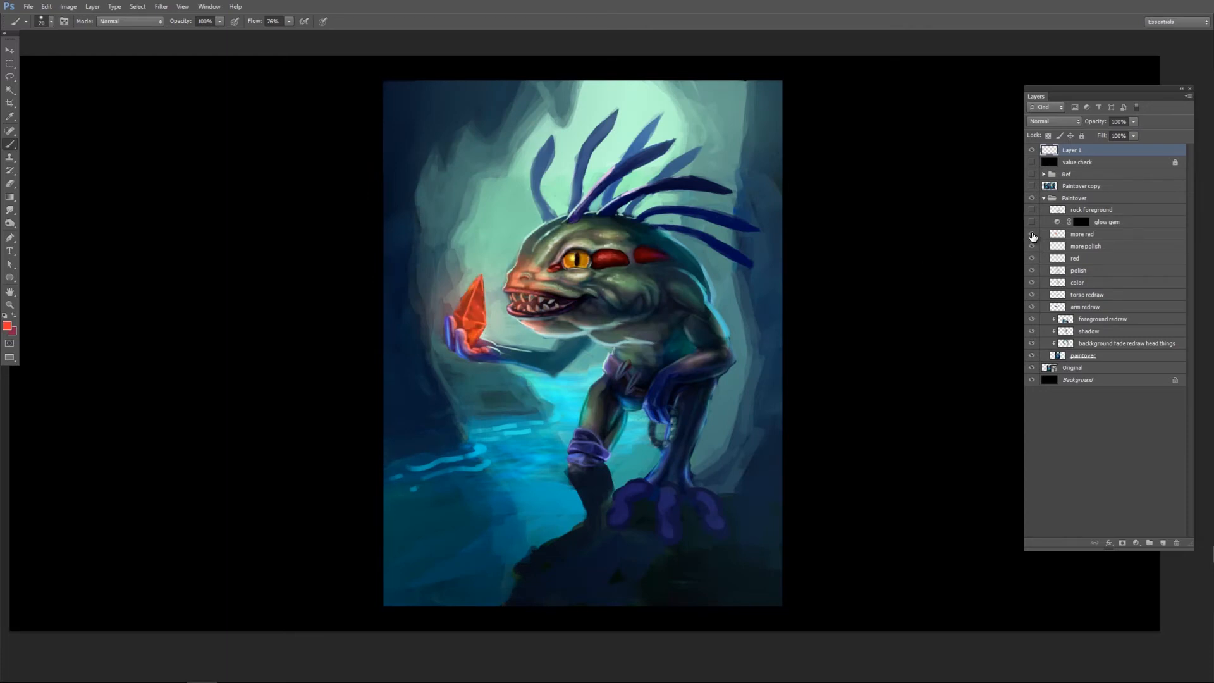
pyautogui.click(1032, 235)
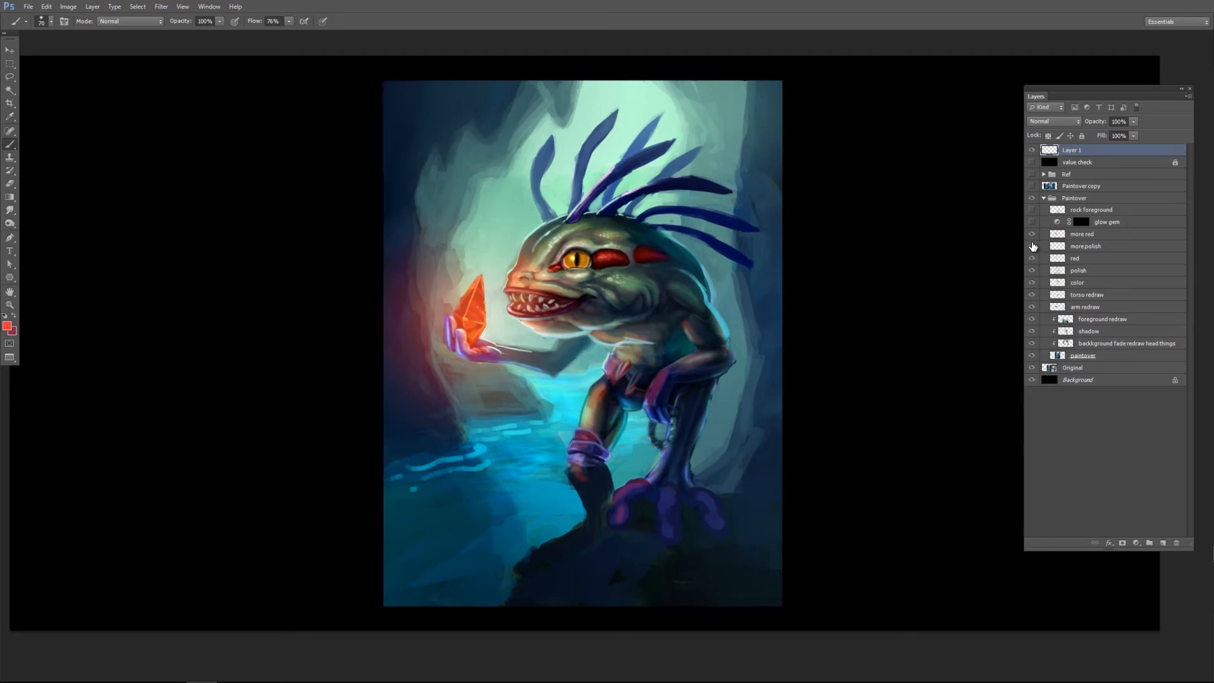
pyautogui.click(1033, 225)
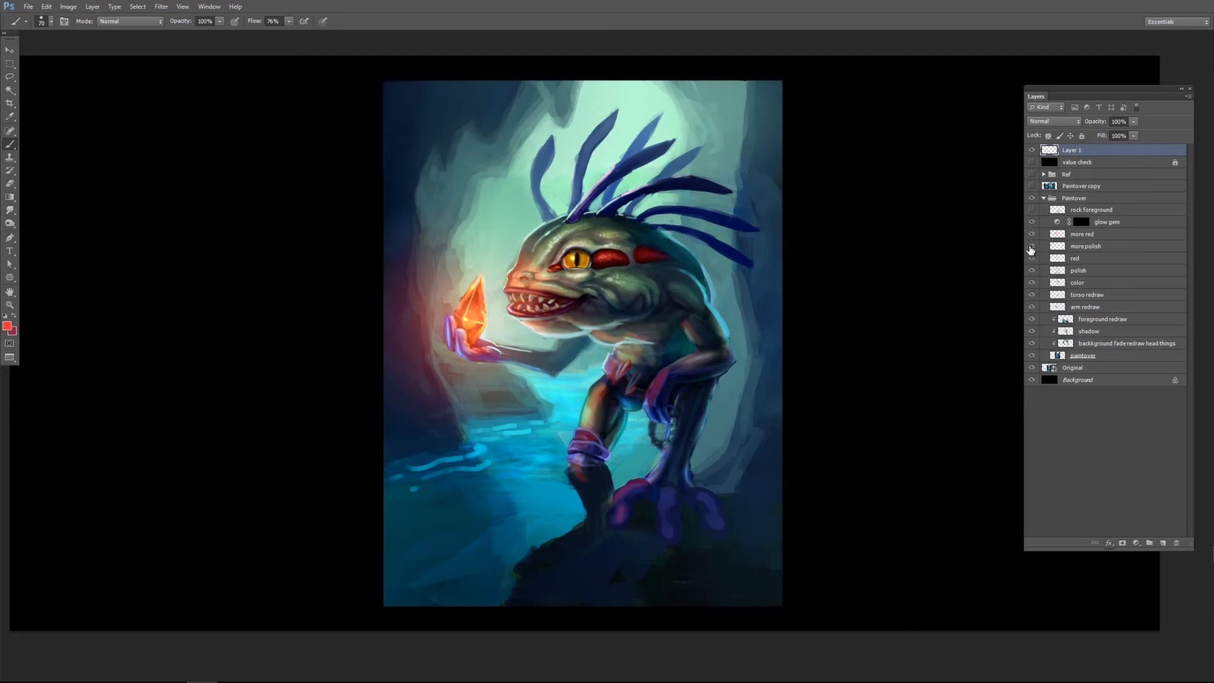
# Hide the layers from glow gem down to red, compare more polish on and off, and restore the layers up to more red.
pyautogui.moveTo(1031, 225); pyautogui.dragTo(1032, 262)
pyautogui.click(1033, 258)
pyautogui.click(1033, 248)
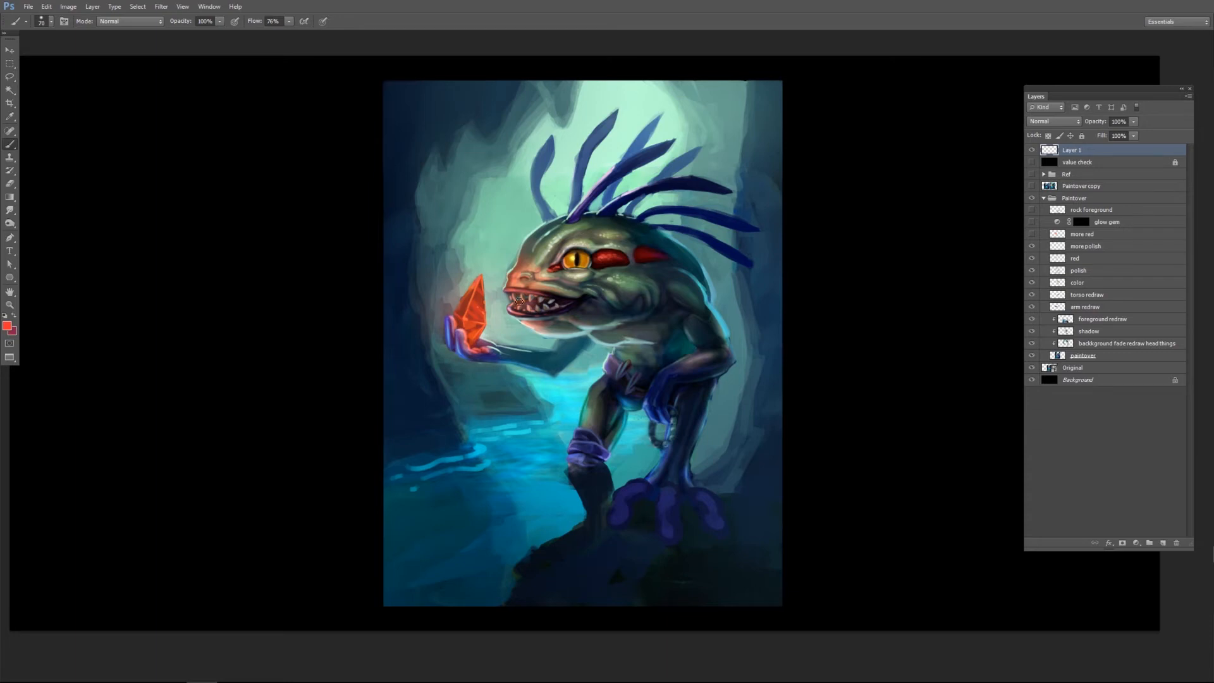
pyautogui.click(1032, 246)
pyautogui.click(1032, 247)
pyautogui.click(1032, 235)
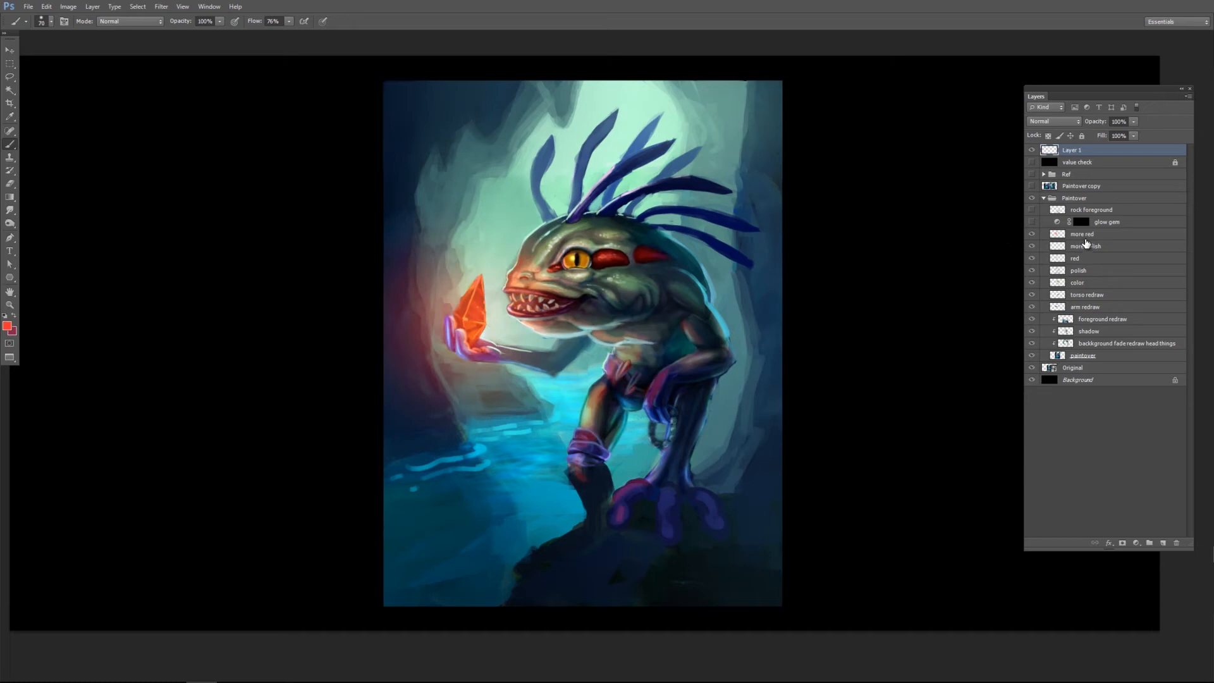
pyautogui.click(1083, 234)
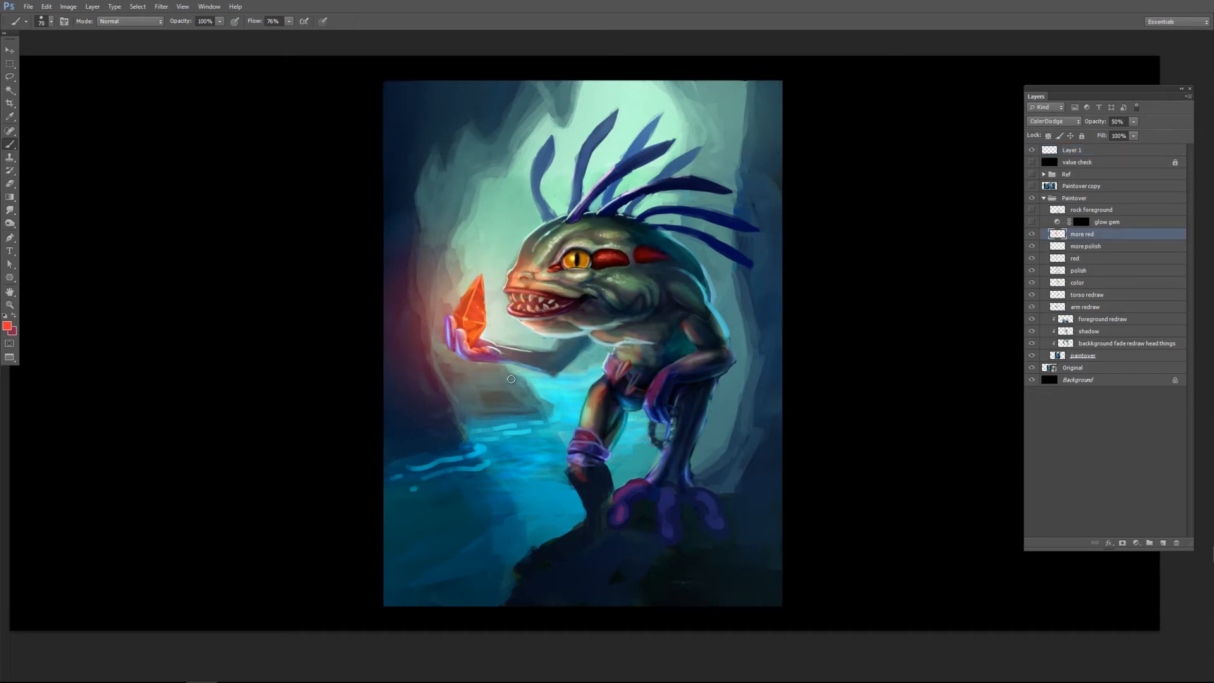
# Show the glow gem layer, inspect its Levels settings and mask, and compare the layer on and off.
pyautogui.click(1032, 222)
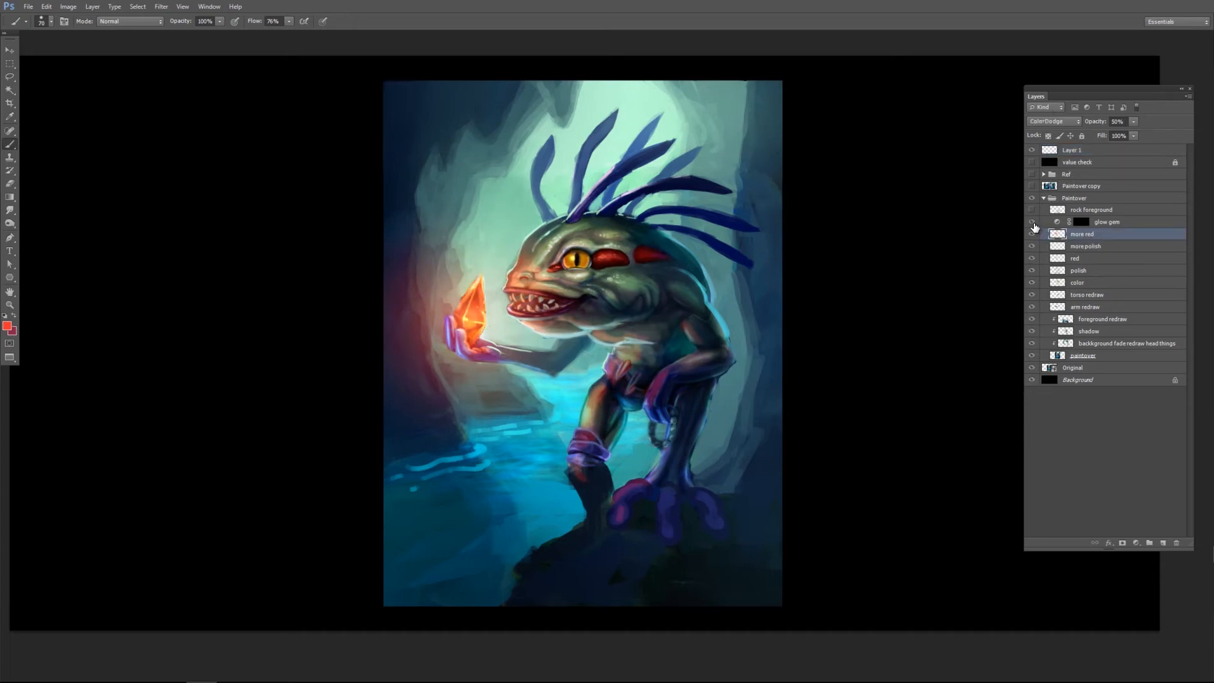
pyautogui.click(1104, 225)
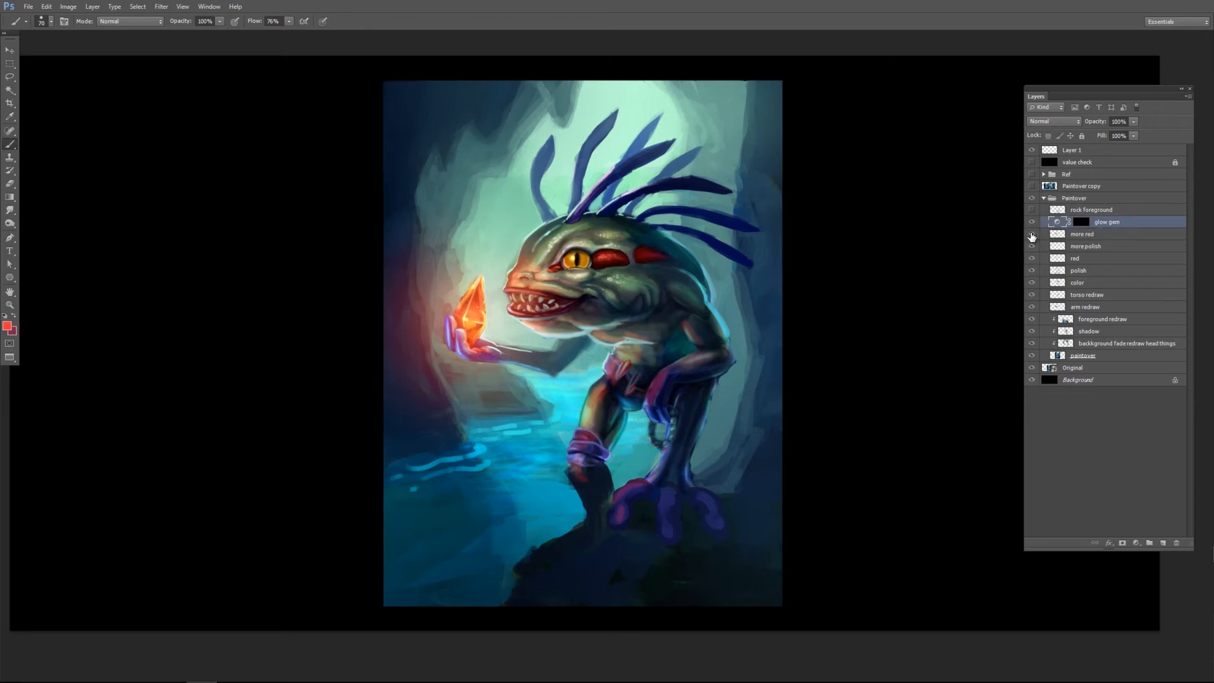
pyautogui.doubleClick(1057, 222)
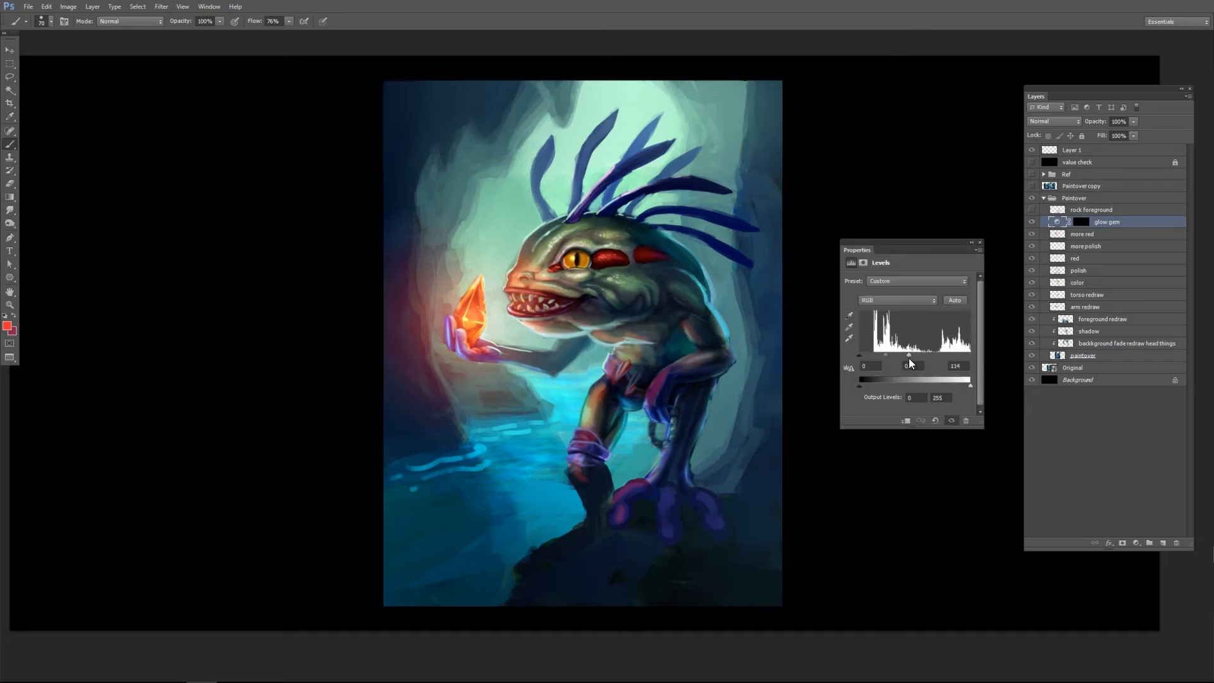
pyautogui.click(1081, 222)
pyautogui.click(1032, 222)
pyautogui.click(1032, 222)
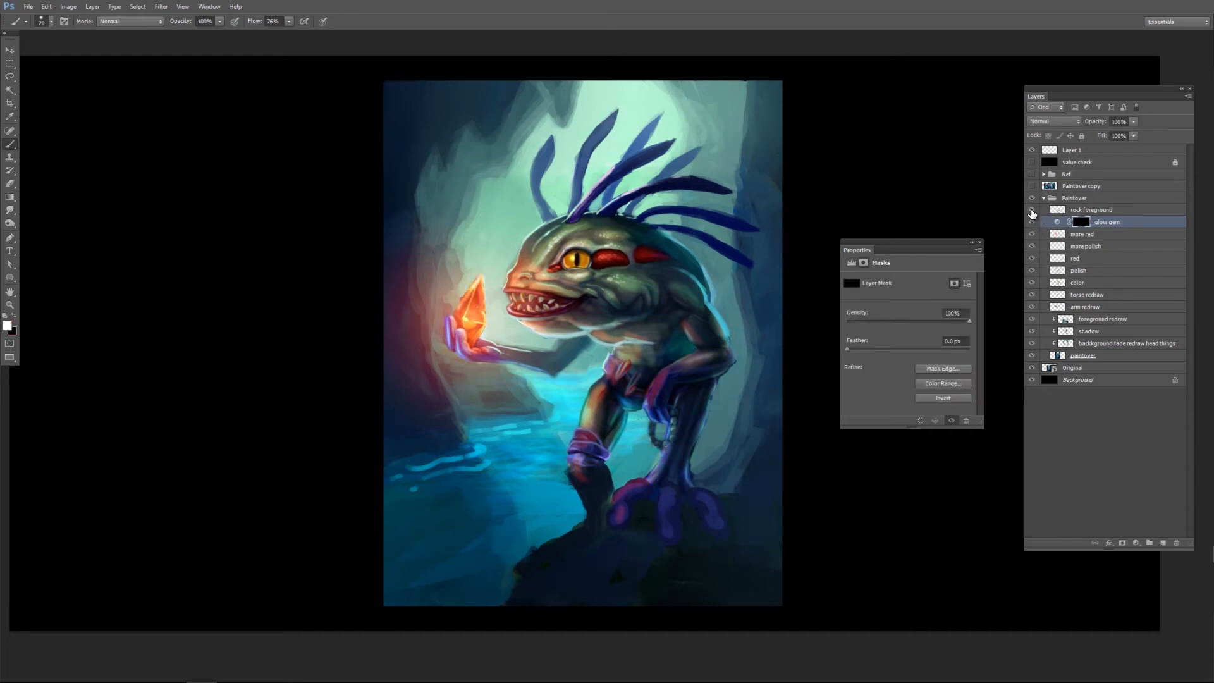
# Compare the artwork with the rock foreground layer on and off, and close the adjustment properties.
pyautogui.click(1032, 211)
pyautogui.click(1032, 211)
pyautogui.click(1032, 211)
pyautogui.click(1080, 212)
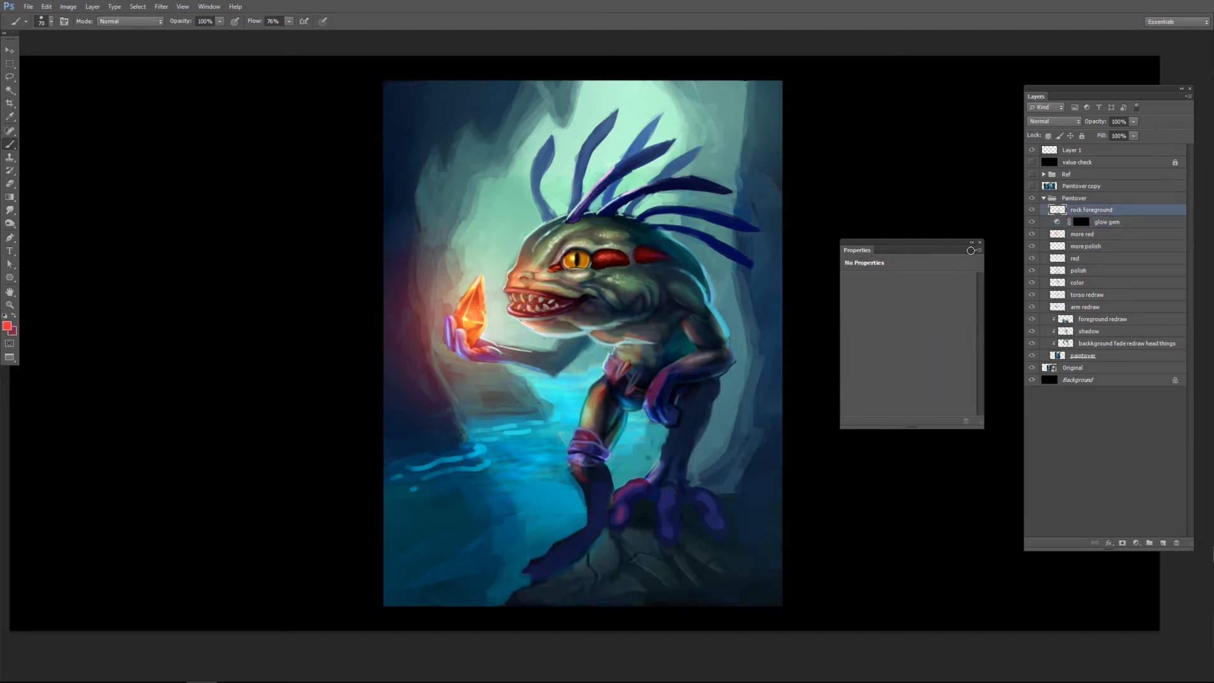
pyautogui.click(979, 242)
pyautogui.click(1032, 211)
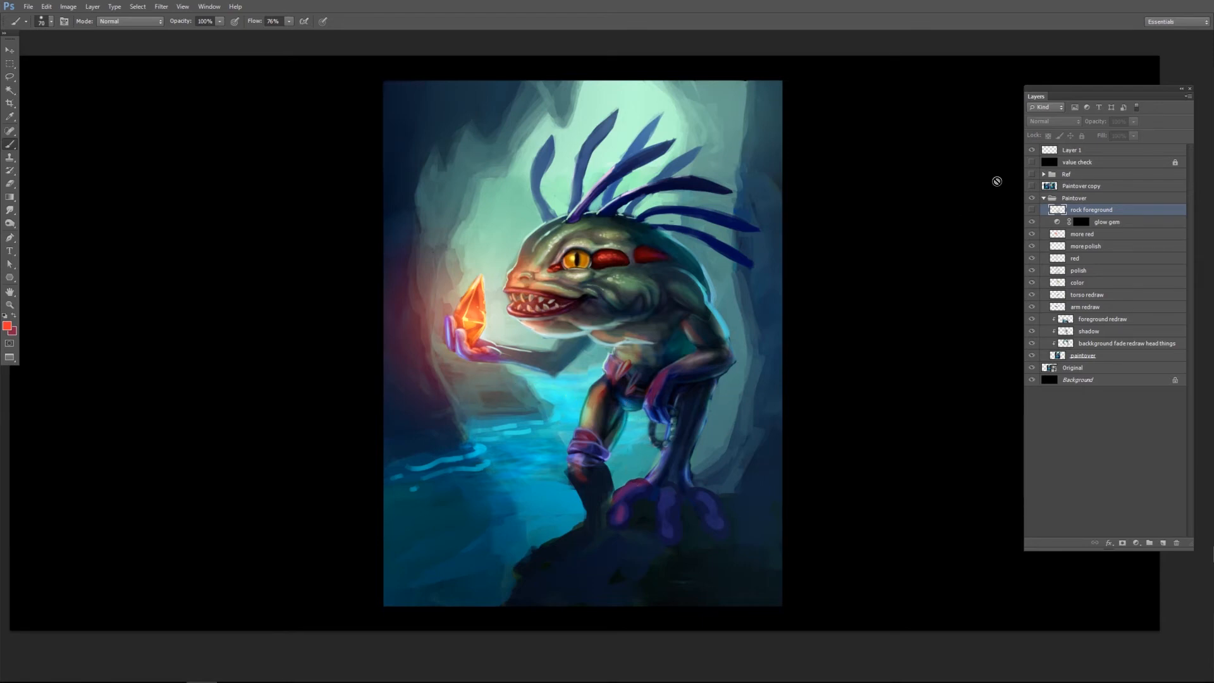
pyautogui.click(1032, 210)
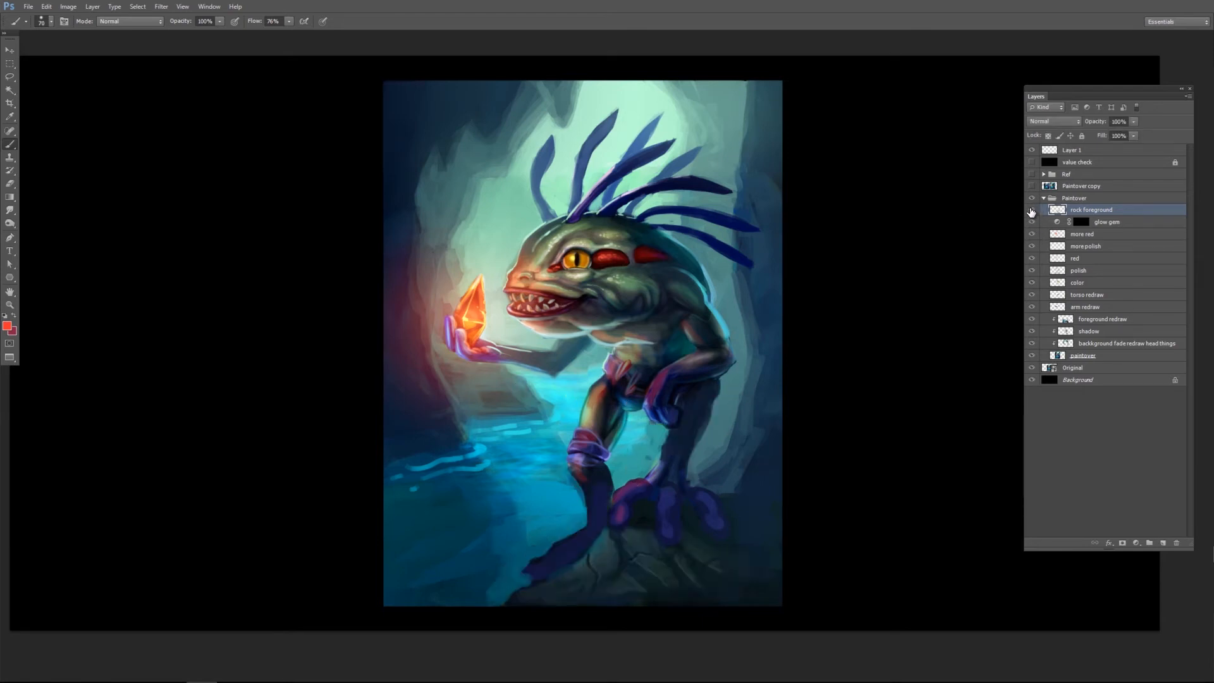
pyautogui.click(1033, 213)
pyautogui.click(1032, 210)
pyautogui.click(1033, 211)
pyautogui.click(1032, 211)
pyautogui.click(1033, 211)
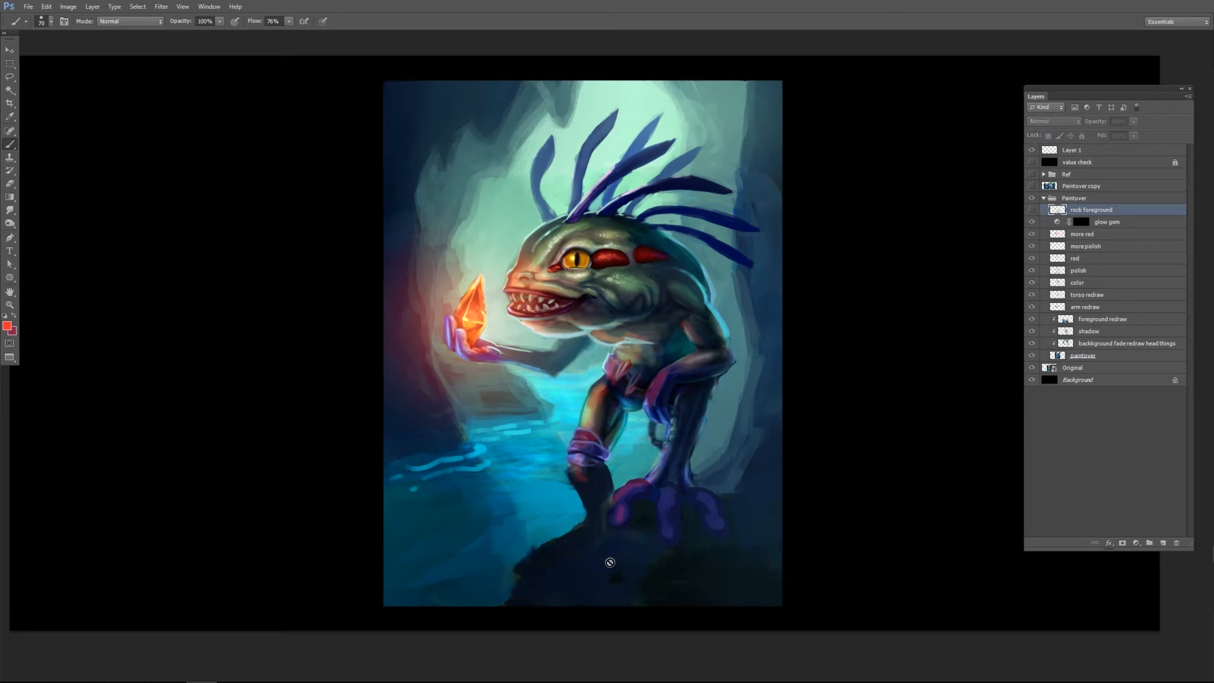
# Circle the rock under the murloc in red on Layer 1, and show the rock foreground and value check layers.
pyautogui.click(1100, 151)
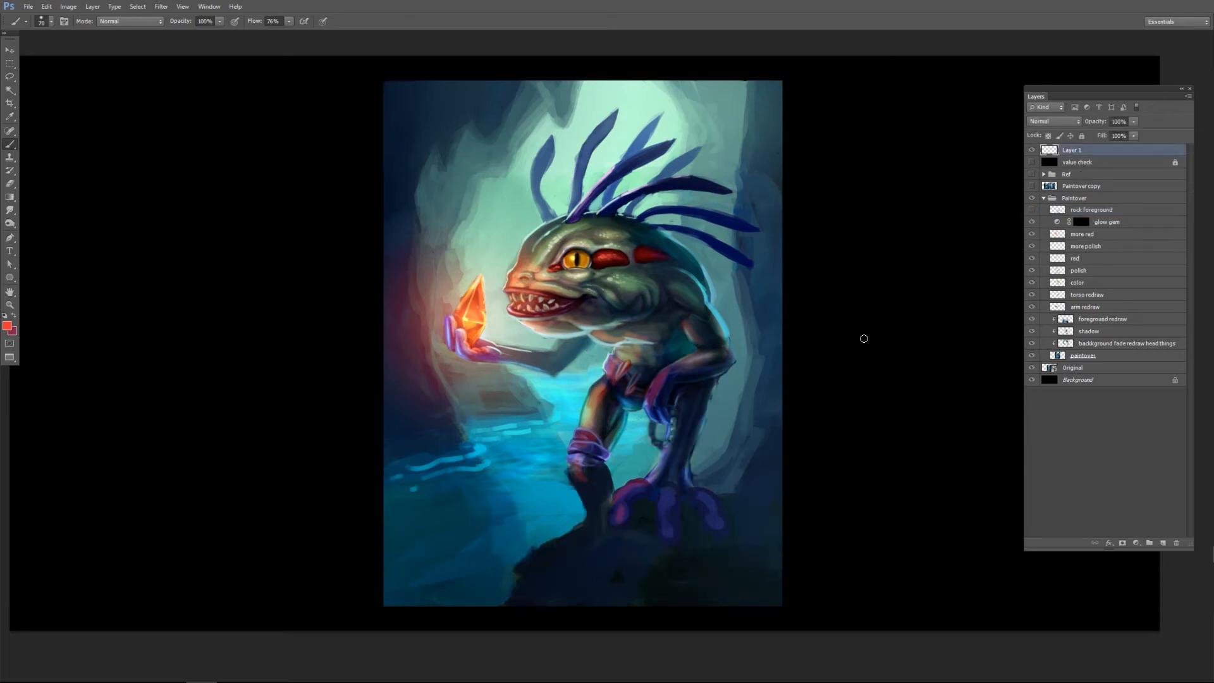
pyautogui.moveTo(629, 522)
pyautogui.mouseDown()
pyautogui.moveTo(683, 612)
pyautogui.moveTo(572, 531)
pyautogui.moveTo(658, 522)
pyautogui.mouseUp()
pyautogui.click(1033, 210)
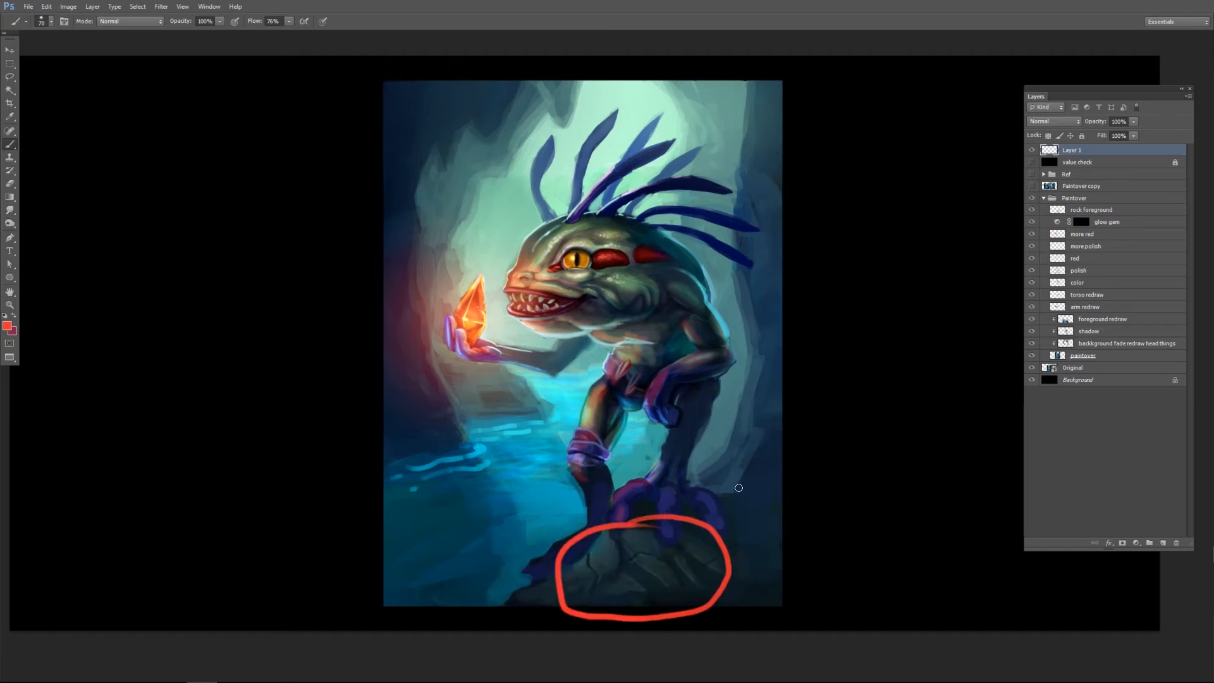
pyautogui.click(1032, 162)
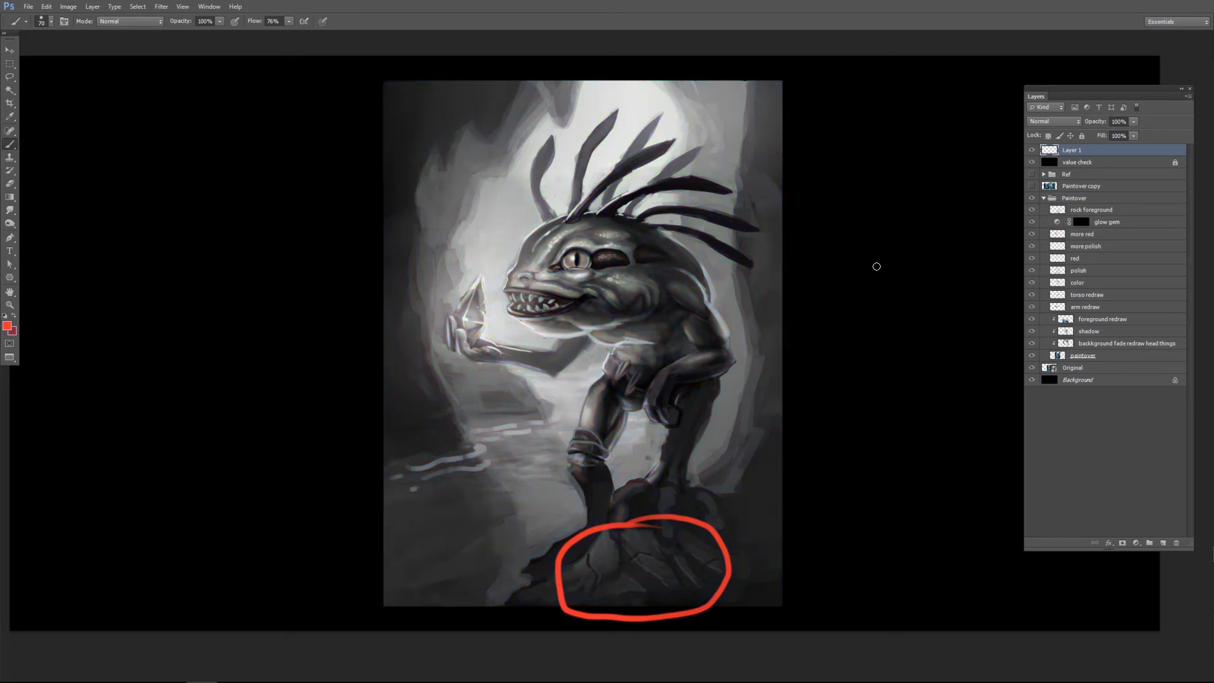
# Draw a vertical red value scale beside the painting, labelled white at its upper end and black at its lower end.
pyautogui.moveTo(826, 253)
pyautogui.mouseDown()
pyautogui.moveTo(864, 252)
pyautogui.moveTo(845, 329)
pyautogui.moveTo(845, 600)
pyautogui.moveTo(822, 603)
pyautogui.mouseUp()
pyautogui.moveTo(879, 251)
pyautogui.mouseDown()
pyautogui.moveTo(906, 261)
pyautogui.moveTo(923, 252)
pyautogui.moveTo(944, 268)
pyautogui.mouseUp()
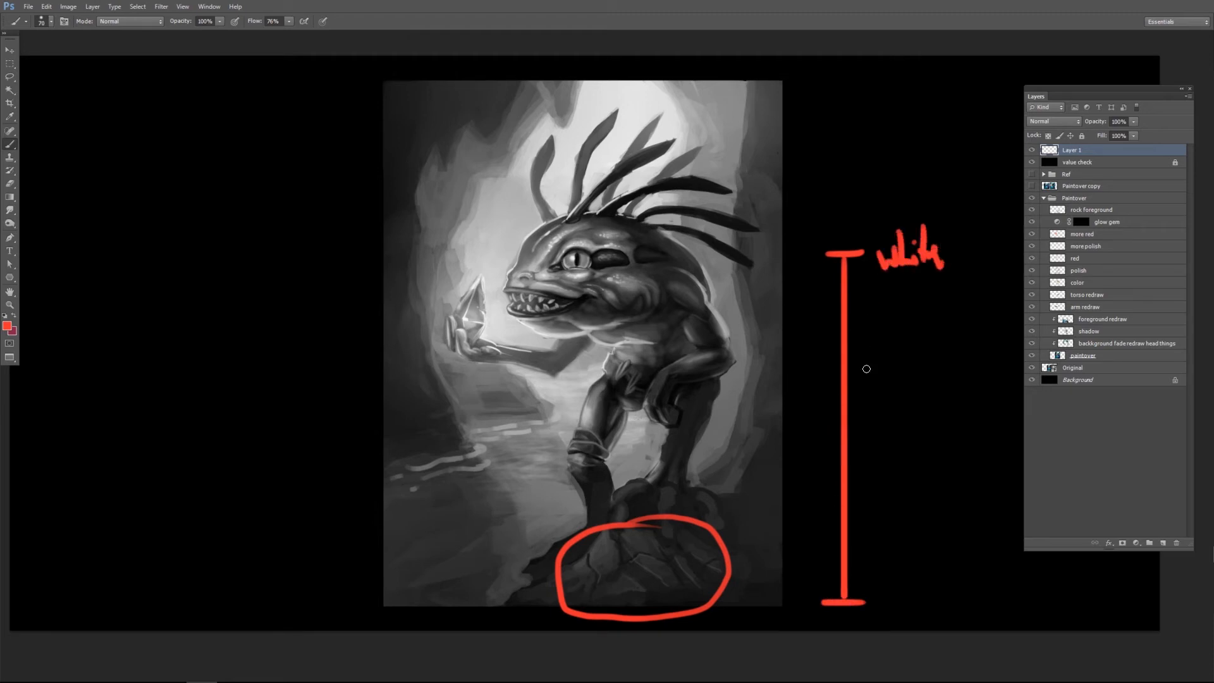
pyautogui.moveTo(877, 565)
pyautogui.mouseDown()
pyautogui.moveTo(911, 583)
pyautogui.moveTo(938, 573)
pyautogui.moveTo(950, 598)
pyautogui.mouseUp()
# Mark the rock's dark value range with a filled red bar beside the lower end of the scale, and trim its upper end.
pyautogui.moveTo(821, 506)
pyautogui.mouseDown()
pyautogui.moveTo(817, 591)
pyautogui.moveTo(794, 588)
pyautogui.mouseUp()
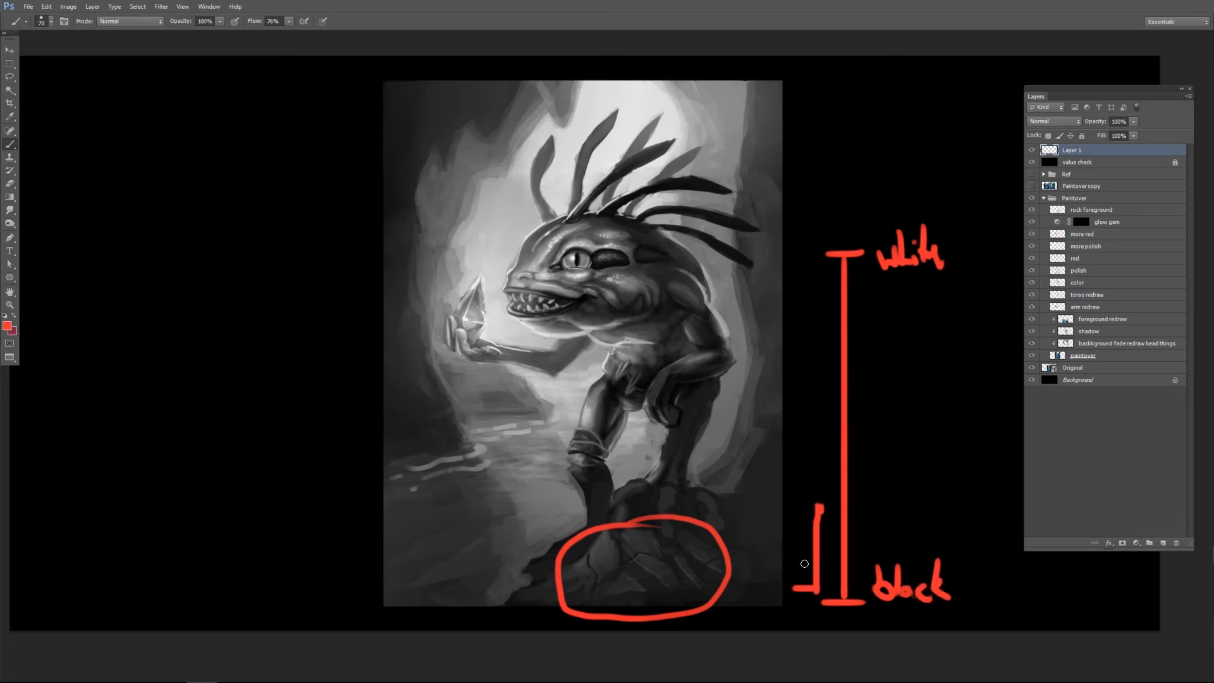
pyautogui.moveTo(801, 516)
pyautogui.mouseDown()
pyautogui.moveTo(802, 577)
pyautogui.moveTo(804, 515)
pyautogui.moveTo(814, 535)
pyautogui.moveTo(804, 587)
pyautogui.moveTo(806, 503)
pyautogui.moveTo(813, 535)
pyautogui.mouseUp()
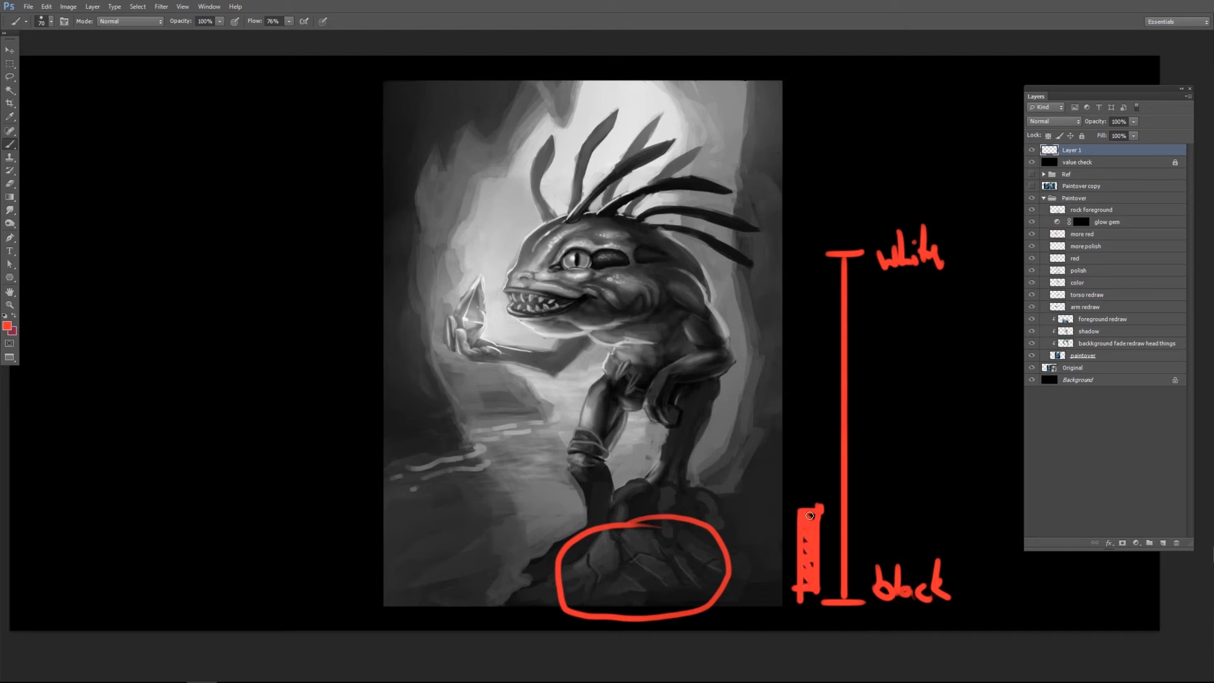
pyautogui.moveTo(786, 530); pyautogui.dragTo(798, 529)
pyautogui.press('e')
pyautogui.moveTo(791, 508)
pyautogui.mouseDown()
pyautogui.moveTo(807, 512)
pyautogui.moveTo(792, 511)
pyautogui.moveTo(786, 535)
pyautogui.moveTo(794, 519)
pyautogui.mouseUp()
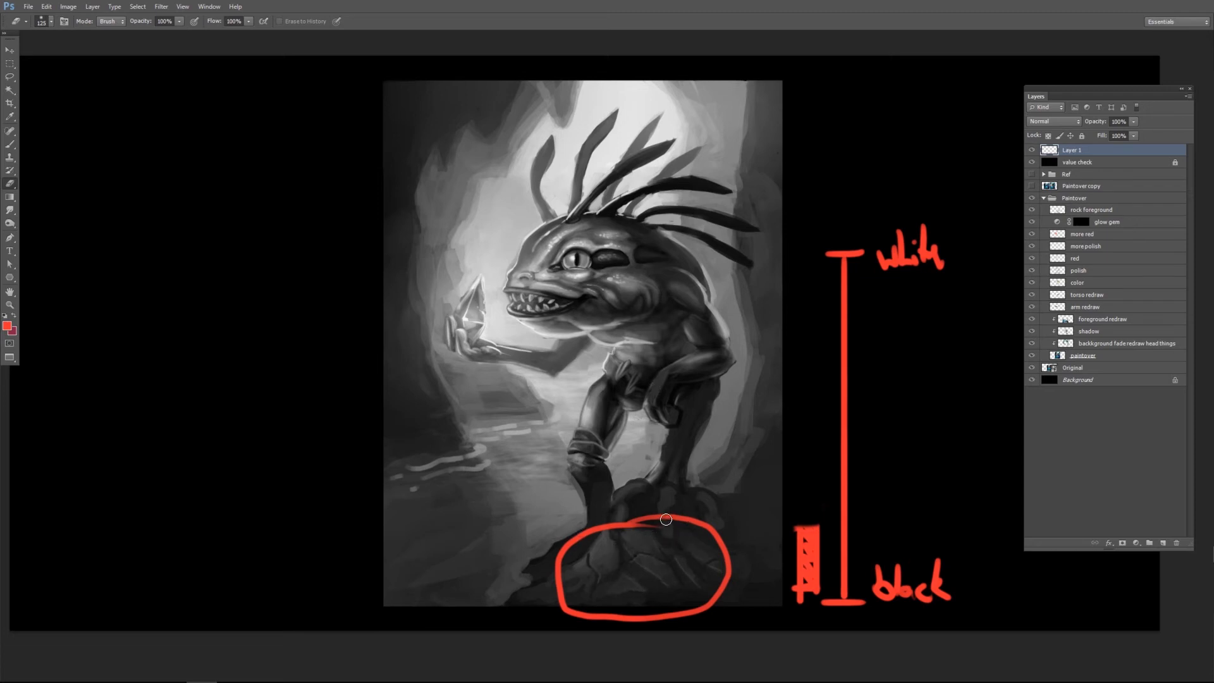
pyautogui.press('b')
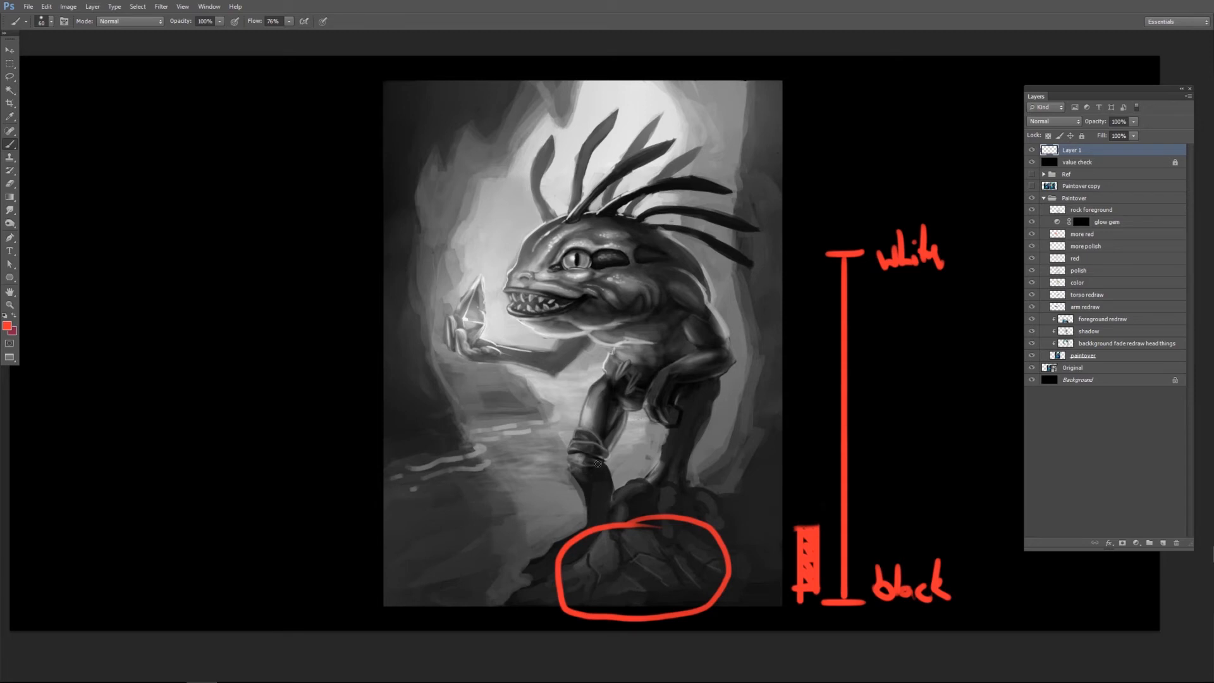
# Outline the water highlights in red beside the rock, and clear all the annotations.
pyautogui.moveTo(457, 417)
pyautogui.mouseDown()
pyautogui.moveTo(488, 415)
pyautogui.moveTo(488, 555)
pyautogui.moveTo(451, 433)
pyautogui.moveTo(420, 488)
pyautogui.mouseUp()
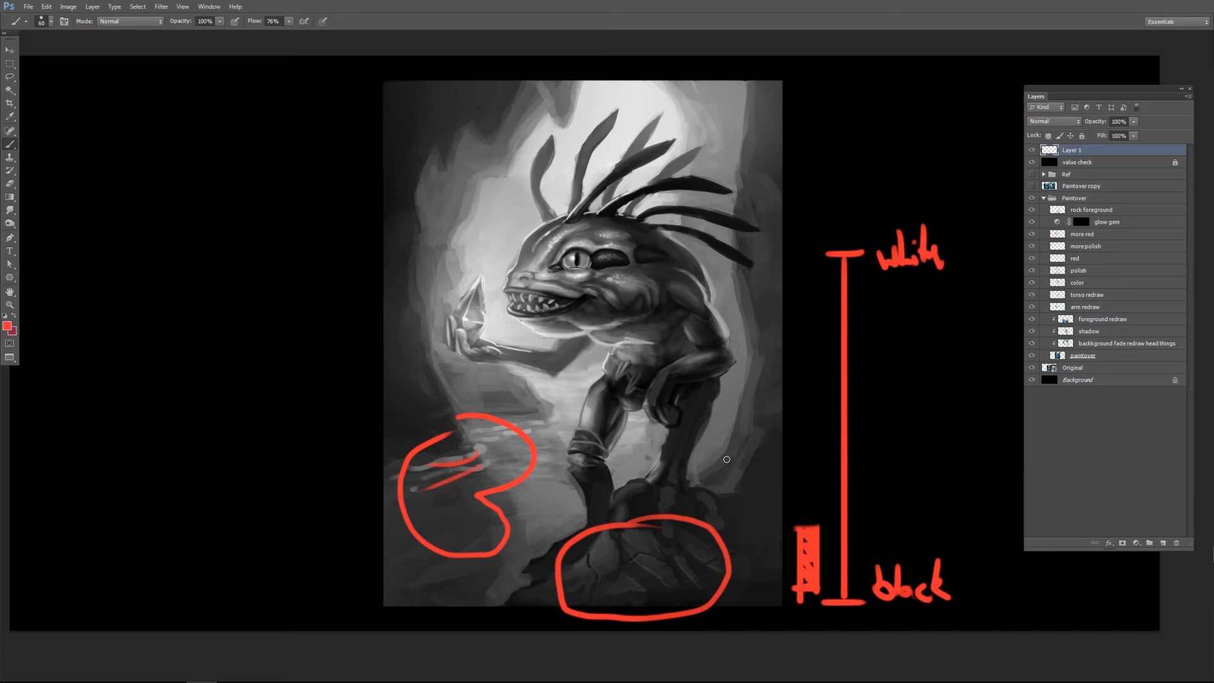
pyautogui.hotkey('ctrl', 'a')
pyautogui.press('Delete')
pyautogui.hotkey('ctrl', 'd')
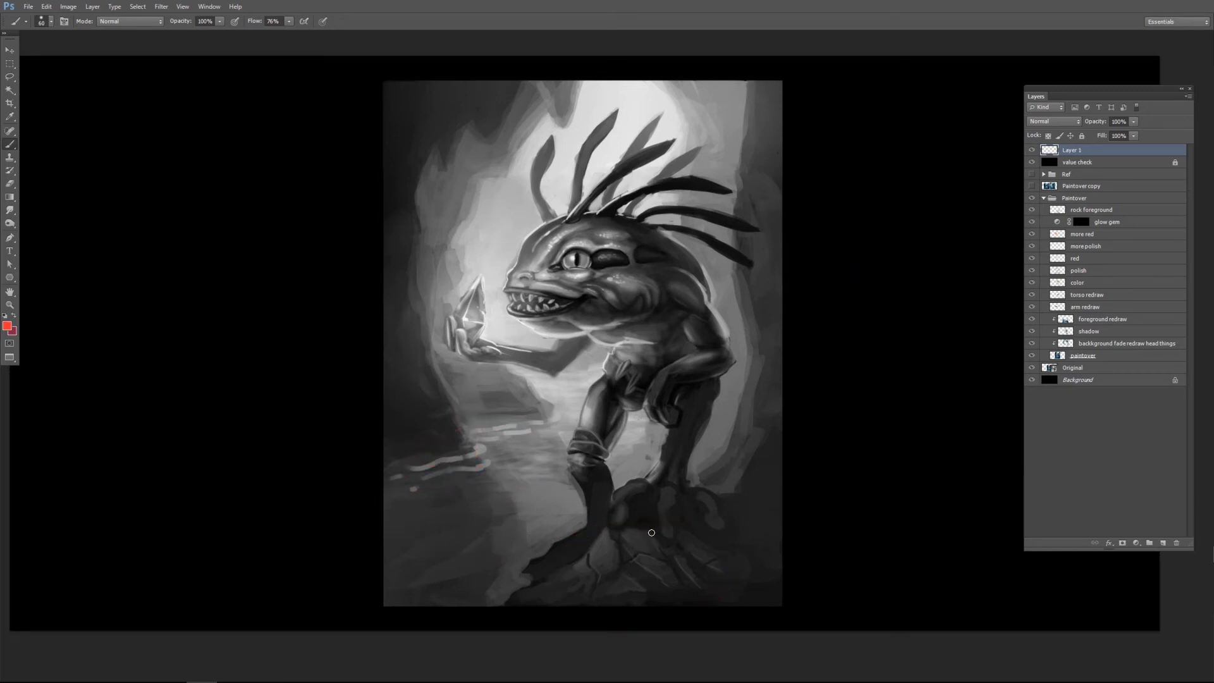
# Trace the murloc's planted leg and circle its loincloth area in red, and clear both marks.
pyautogui.moveTo(709, 541)
pyautogui.mouseDown()
pyautogui.moveTo(671, 480)
pyautogui.moveTo(675, 438)
pyautogui.mouseUp()
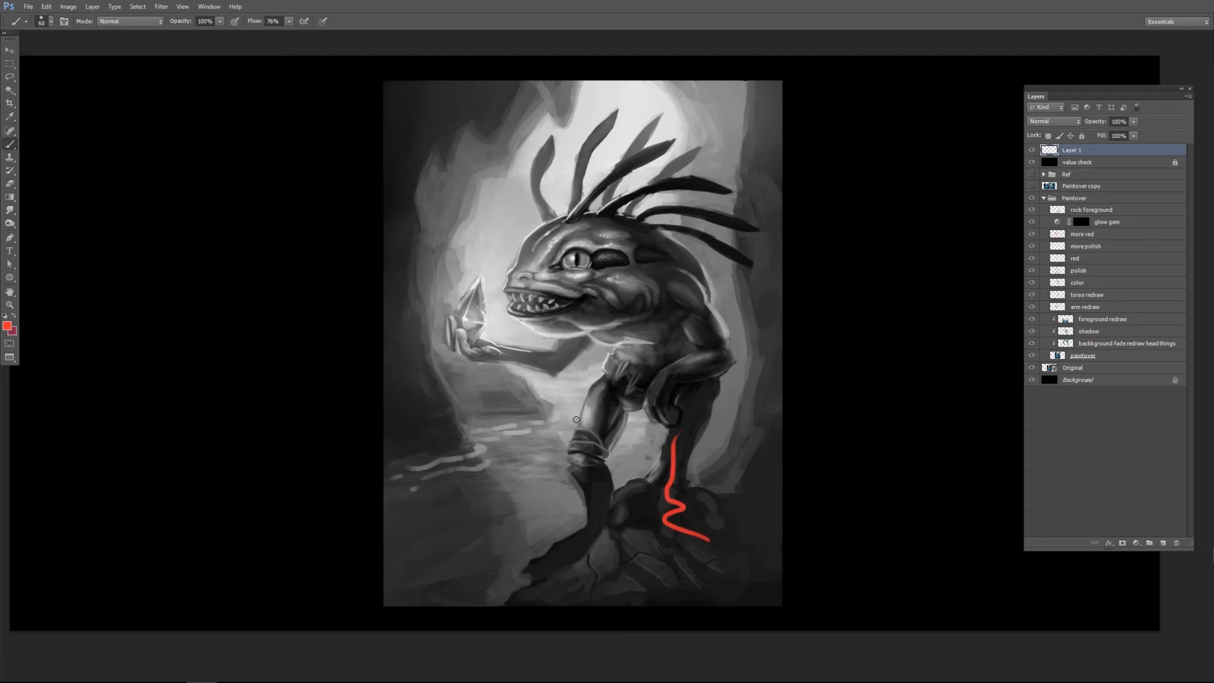
pyautogui.moveTo(632, 383)
pyautogui.mouseDown()
pyautogui.moveTo(585, 373)
pyautogui.moveTo(617, 333)
pyautogui.moveTo(634, 370)
pyautogui.mouseUp()
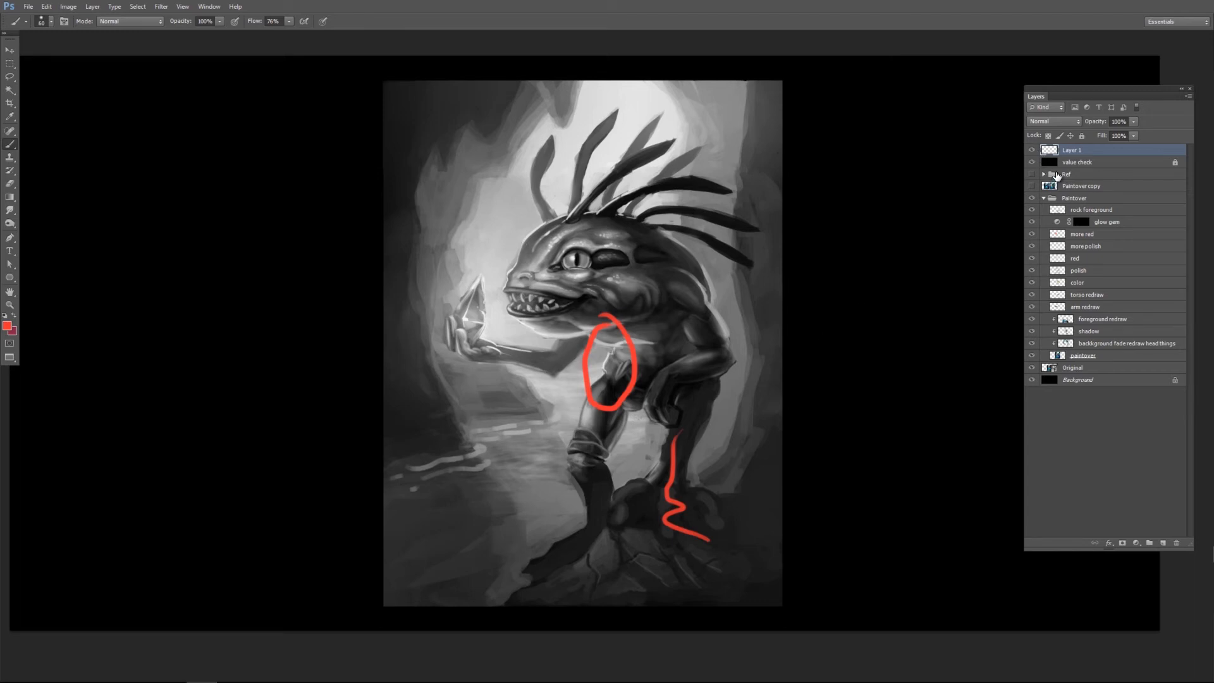
pyautogui.hotkey('ctrl', 'a')
pyautogui.press('Delete')
pyautogui.hotkey('ctrl', 'd')
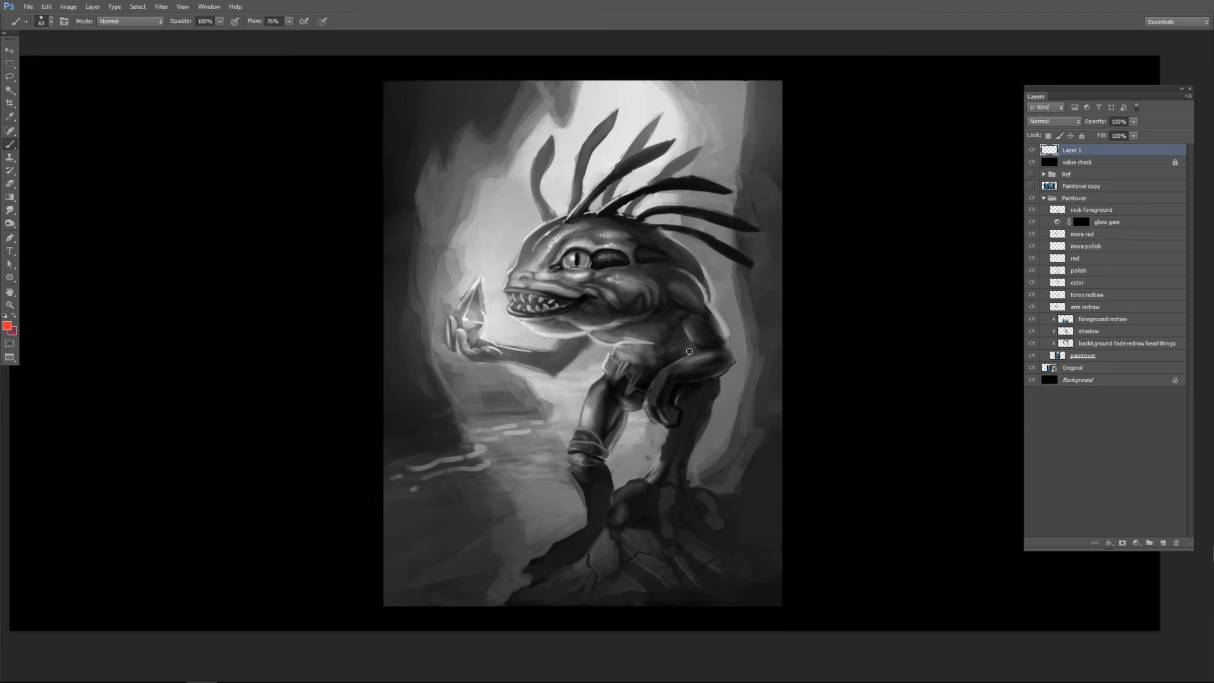
# Examine the grayscale murloc at thumbnail and close-up sizes, and hide Layer 1 and the value check layer.
pyautogui.press('z')
pyautogui.moveTo(658, 358); pyautogui.dragTo(575, 313)
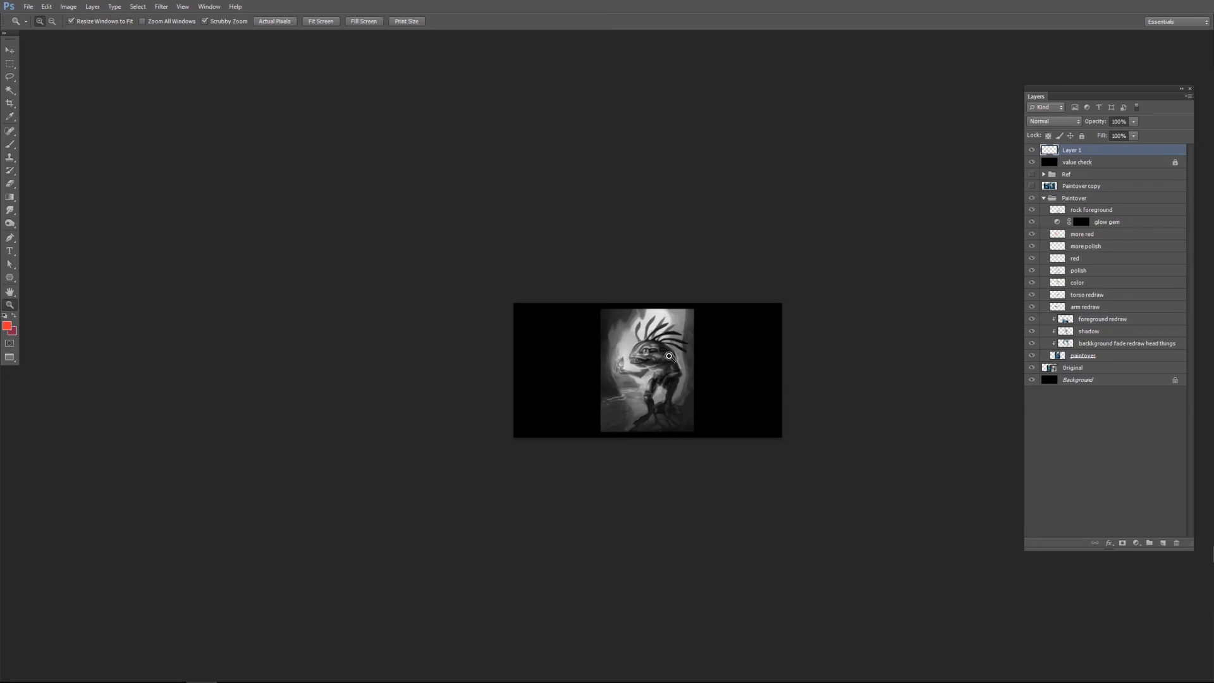
pyautogui.moveTo(618, 366); pyautogui.dragTo(672, 350)
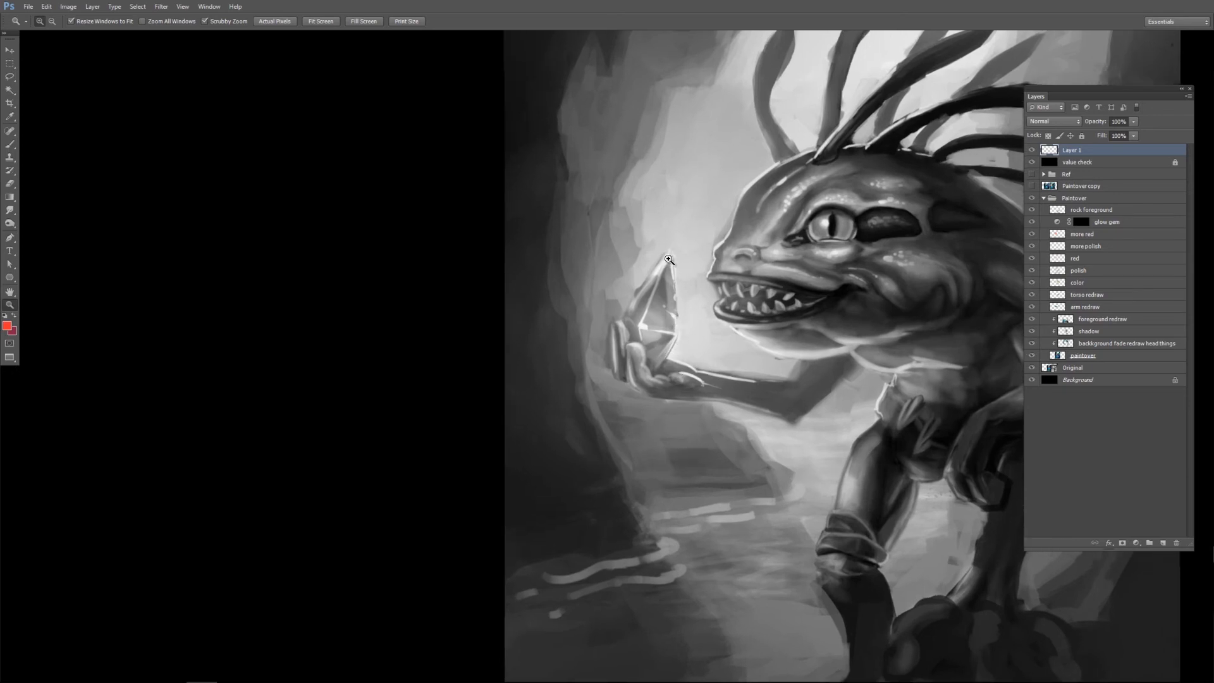
pyautogui.moveTo(717, 410); pyautogui.dragTo(657, 365)
pyautogui.moveTo(685, 410); pyautogui.dragTo(729, 398)
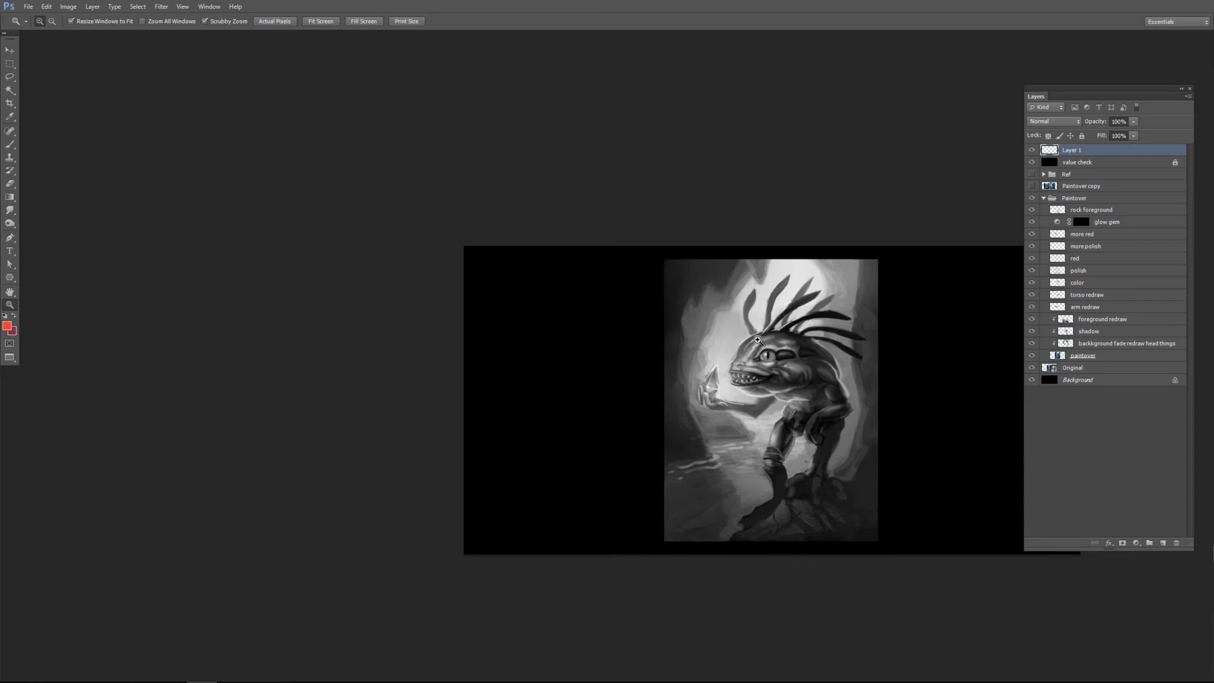
pyautogui.moveTo(764, 434); pyautogui.dragTo(791, 480)
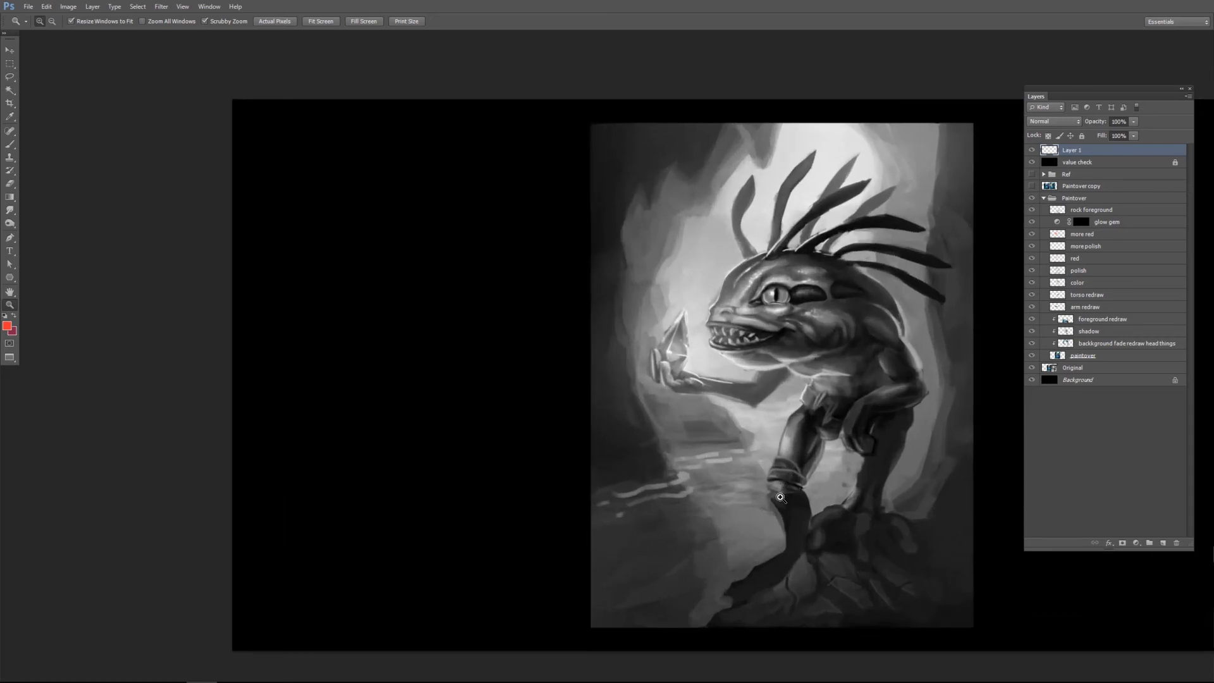
pyautogui.click(1032, 151)
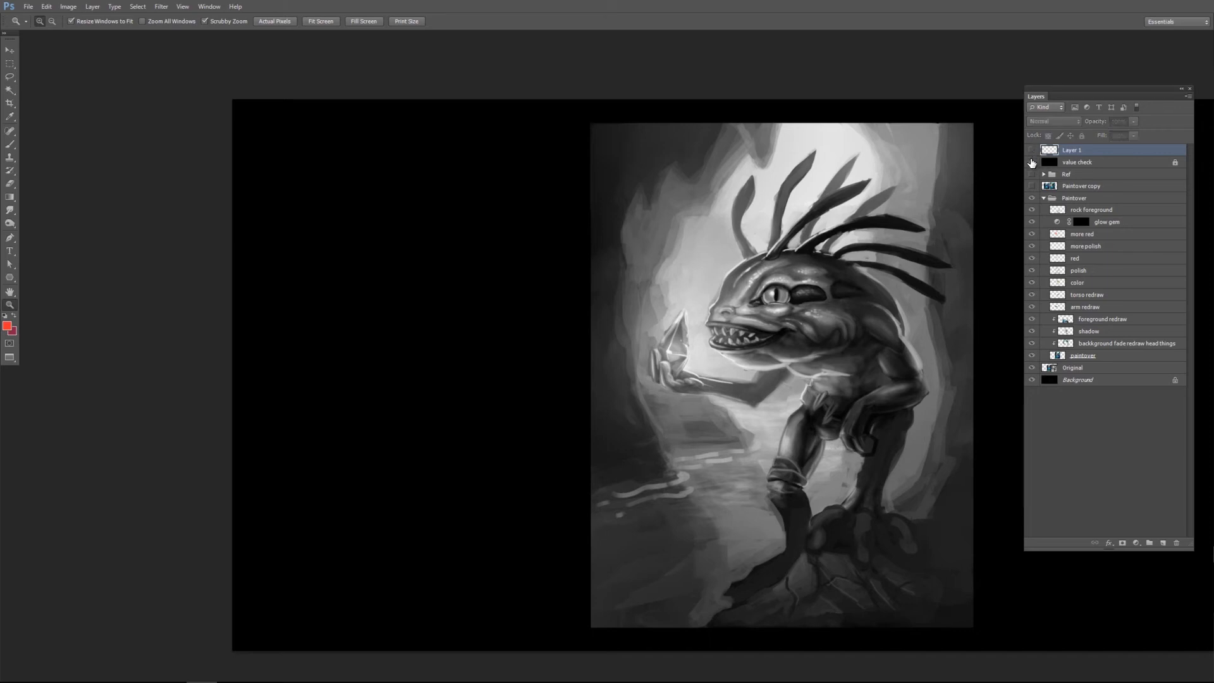
pyautogui.click(1031, 162)
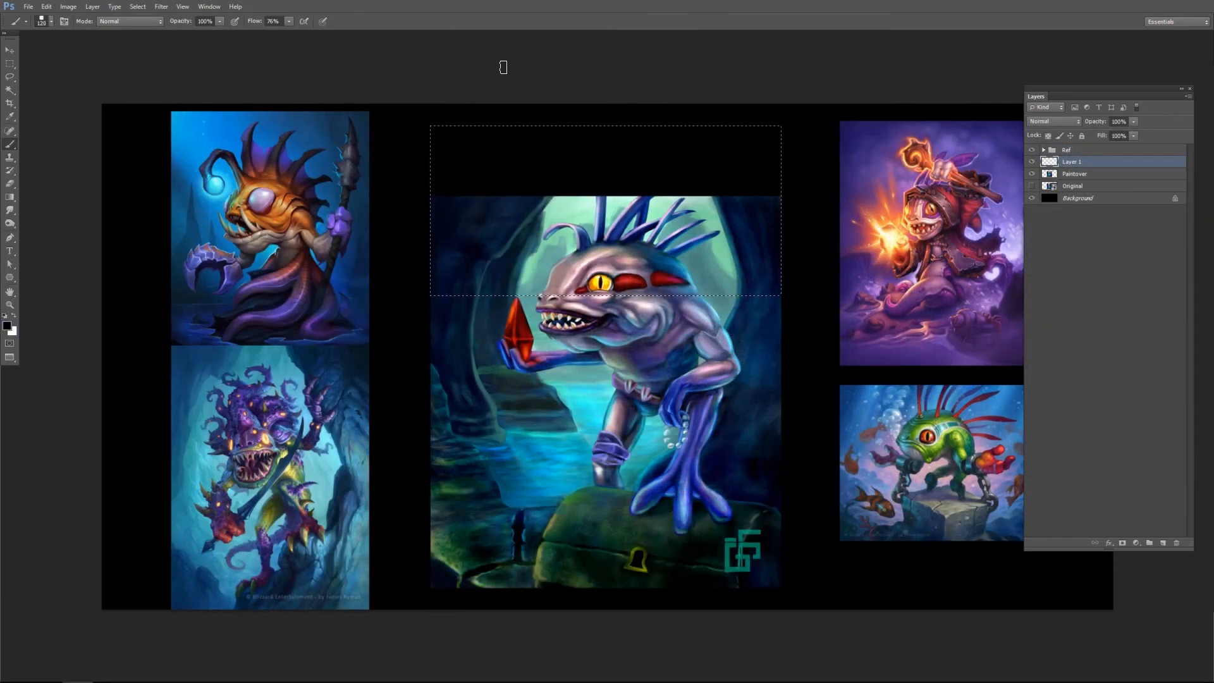
# Paint the selected empty area above the original with colors sampled from the cave background, and deselect it.
pyautogui.moveTo(758, 120)
pyautogui.mouseDown()
pyautogui.moveTo(683, 122)
pyautogui.moveTo(715, 142)
pyautogui.moveTo(493, 171)
pyautogui.moveTo(528, 142)
pyautogui.moveTo(557, 184)
pyautogui.moveTo(657, 133)
pyautogui.moveTo(702, 196)
pyautogui.moveTo(729, 206)
pyautogui.moveTo(634, 135)
pyautogui.mouseUp()
pyautogui.keyDown('alt'); pyautogui.click(569, 206); pyautogui.keyUp('alt')
pyautogui.press(']')
pyautogui.keyDown('alt'); pyautogui.click(714, 236); pyautogui.keyUp('alt')
pyautogui.press('[')
pyautogui.press('[')
pyautogui.hotkey('ctrl', 'd')
# Add a layer named value check, add another layer filled with black, and delete the spare layer.
pyautogui.click(1163, 543)
pyautogui.doubleClick(1076, 162)
pyautogui.write('value check')
pyautogui.press('Return')
pyautogui.click(1162, 543)
pyautogui.press('d')
pyautogui.hotkey('alt', 'BackSpace')
pyautogui.moveTo(1087, 157); pyautogui.dragTo(1176, 543)
# Name the black layer value check, change its blend mode, and lock it.
pyautogui.click(1032, 150)
pyautogui.click(1032, 150)
pyautogui.doubleClick(1076, 152)
pyautogui.write('value check')
pyautogui.press('Return')
pyautogui.click(1077, 122)
pyautogui.click(1047, 405)
pyautogui.click(1082, 135)
# Rename Layer 1 as add space, hide the value check layer, and merge add space down into Paintover.
pyautogui.doubleClick(1072, 174)
pyautogui.write('add space')
pyautogui.press('Return')
pyautogui.click(1032, 150)
pyautogui.rightClick(1098, 173)
pyautogui.click(1114, 419)
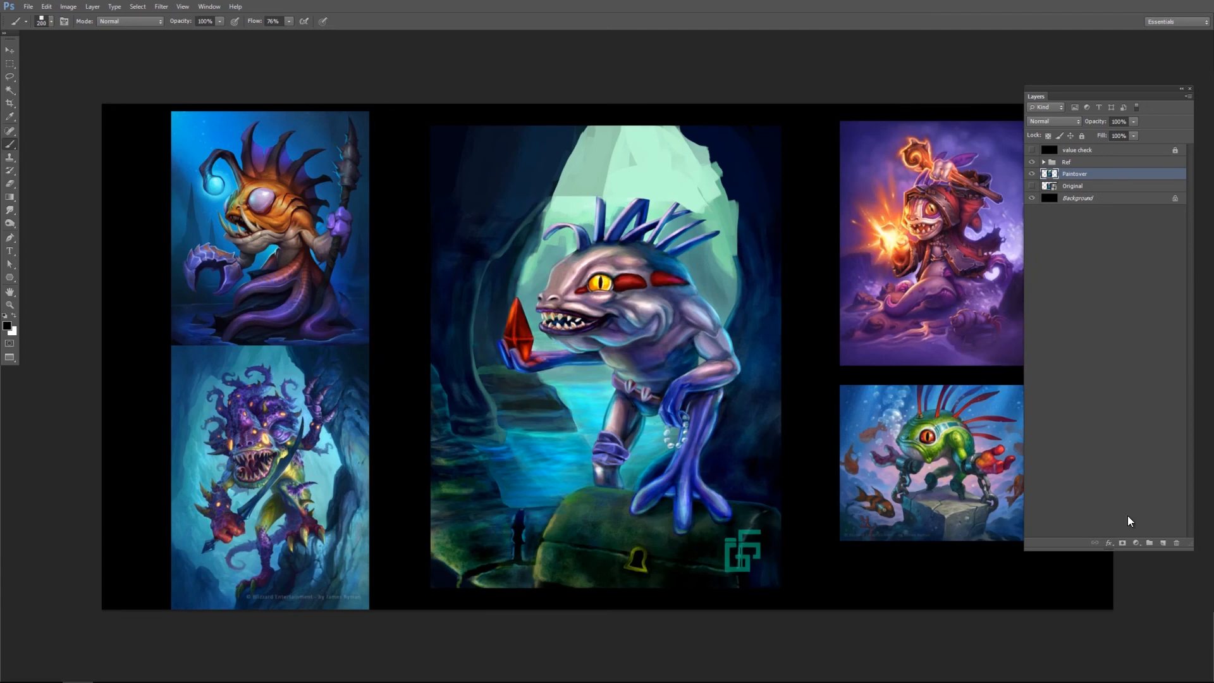
# Merge the add space copies into the paintover layer, and add a new layer clipped to it.
pyautogui.click(1163, 543)
pyautogui.rightClick(1099, 192)
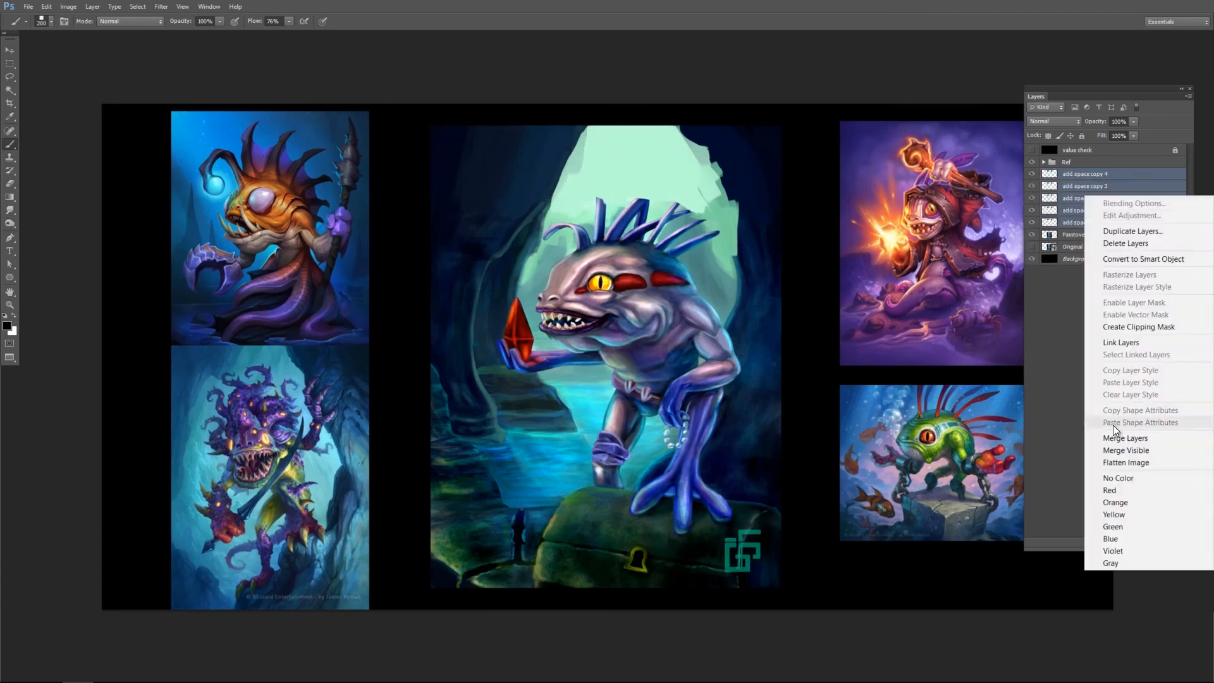
pyautogui.click(1115, 437)
pyautogui.keyDown('shift'); pyautogui.click(1084, 186); pyautogui.keyUp('shift')
pyautogui.hotkey('ctrl', 'e')
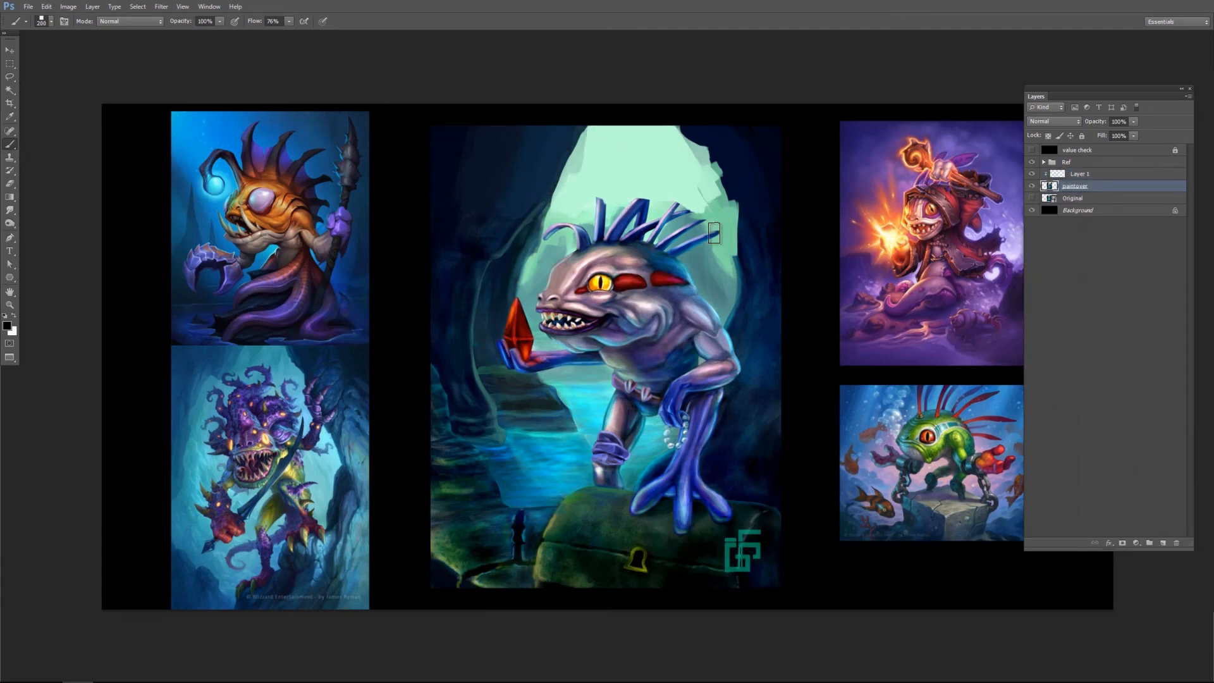
pyautogui.click(1080, 174)
# Set the brush opacity to 30% and paint the right side of the cave opening with a sampled background color.
pyautogui.press('3')
pyautogui.keyDown('alt'); pyautogui.click(733, 180); pyautogui.keyUp('alt')
pyautogui.scroll(3, 710, 167)
pyautogui.press(']')
pyautogui.press(']')
pyautogui.moveTo(714, 158); pyautogui.dragTo(759, 266)
pyautogui.press('[')
# Refine the upper right edge of the cave opening with a smaller brush, setting the brush opacity to 40% for Layer 1.
pyautogui.click(1101, 187)
pyautogui.press('[')
pyautogui.press('[')
pyautogui.press('[')
pyautogui.press('[')
pyautogui.moveTo(776, 97); pyautogui.dragTo(787, 116)
pyautogui.click(1081, 175)
pyautogui.moveTo(718, 179); pyautogui.dragTo(764, 162)
pyautogui.press('4')
pyautogui.moveTo(728, 108); pyautogui.dragTo(799, 256)
pyautogui.moveTo(744, 220)
pyautogui.mouseDown()
pyautogui.moveTo(941, 221)
pyautogui.moveTo(869, 247)
pyautogui.mouseUp()
# Set the brush opacity to 70% and paint sampled color on the opening's upper right edge and left side.
pyautogui.keyDown('alt'); pyautogui.click(828, 152); pyautogui.keyUp('alt')
pyautogui.press('7')
pyautogui.moveTo(825, 115); pyautogui.dragTo(857, 152)
pyautogui.moveTo(573, 193); pyautogui.dragTo(617, 184)
pyautogui.moveTo(642, 245); pyautogui.dragTo(593, 348)
pyautogui.moveTo(672, 301)
pyautogui.mouseDown()
pyautogui.moveTo(648, 315)
pyautogui.moveTo(281, 291)
pyautogui.moveTo(533, 329)
pyautogui.mouseUp()
# Sample a background color and paint rock shapes along the upper left edge of the cave opening.
pyautogui.keyDown('alt'); pyautogui.click(569, 170); pyautogui.keyUp('alt')
pyautogui.moveTo(604, 120); pyautogui.dragTo(570, 171)
pyautogui.moveTo(563, 126); pyautogui.dragTo(532, 219)
pyautogui.press('[')
pyautogui.moveTo(496, 180); pyautogui.dragTo(628, 144)
# Paint sampled light greens down the left side of the cave opening and beside the murloc's upper right spines.
pyautogui.keyDown('alt'); pyautogui.click(708, 152); pyautogui.keyUp('alt')
pyautogui.press(']')
pyautogui.moveTo(711, 126); pyautogui.dragTo(559, 392)
pyautogui.keyDown('alt'); pyautogui.click(630, 318); pyautogui.keyUp('alt')
pyautogui.moveTo(610, 297); pyautogui.dragTo(601, 364)
pyautogui.moveTo(651, 221); pyautogui.dragTo(600, 316)
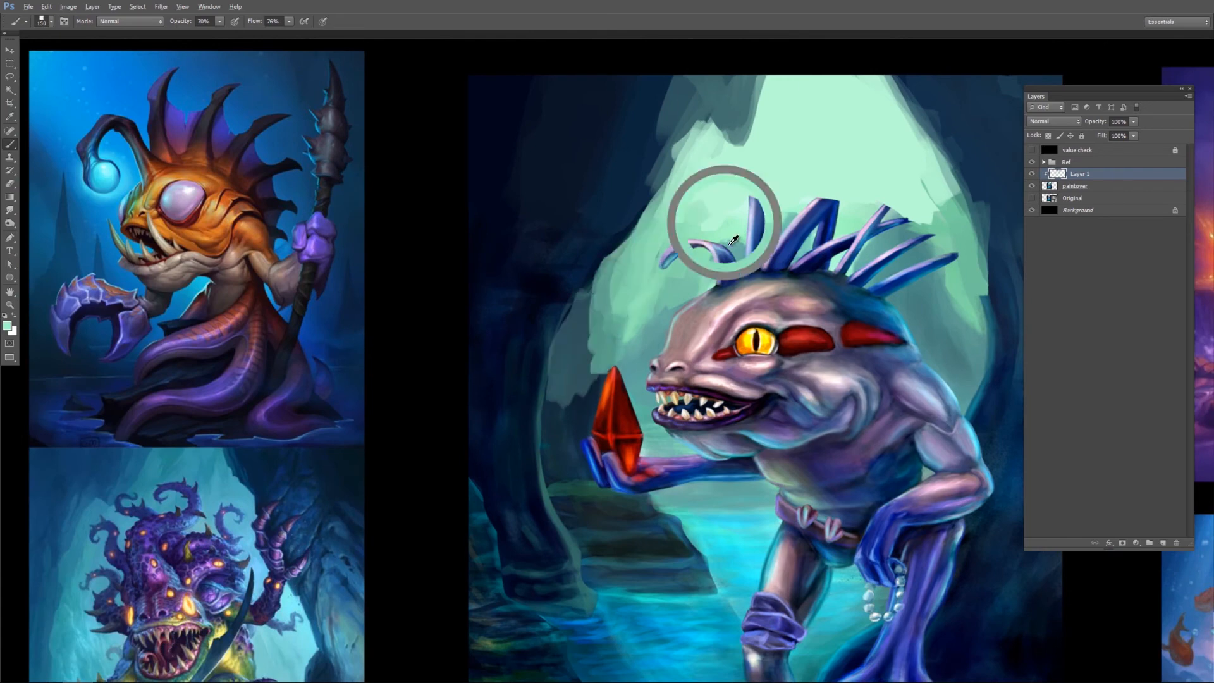
pyautogui.moveTo(913, 188); pyautogui.dragTo(941, 182)
# Enlarge the brush and block in broad sampled color from the top of the opening down its left side.
pyautogui.press(']')
pyautogui.press(']')
pyautogui.press(']')
pyautogui.press(']')
pyautogui.press(']')
pyautogui.press(']')
pyautogui.keyDown('alt'); pyautogui.click(711, 137); pyautogui.keyUp('alt')
pyautogui.moveTo(727, 129)
pyautogui.mouseDown()
pyautogui.moveTo(651, 198)
pyautogui.moveTo(593, 307)
pyautogui.mouseUp()
# Blend the left cave wall into the opening with further sampled background colors.
pyautogui.keyDown('alt'); pyautogui.click(661, 266); pyautogui.keyUp('alt')
pyautogui.moveTo(626, 272); pyautogui.dragTo(650, 233)
pyautogui.moveTo(711, 275)
pyautogui.mouseDown()
pyautogui.moveTo(675, 249)
pyautogui.moveTo(634, 317)
pyautogui.moveTo(596, 428)
pyautogui.mouseUp()
pyautogui.keyDown('alt'); pyautogui.click(590, 361); pyautogui.keyUp('alt')
pyautogui.keyDown('alt'); pyautogui.click(657, 332); pyautogui.keyUp('alt')
pyautogui.moveTo(626, 282)
pyautogui.mouseDown()
pyautogui.moveTo(621, 309)
pyautogui.moveTo(684, 266)
pyautogui.mouseUp()
# Paint layered, jagged rock shapes at the upper left of the opening with a smaller brush and sampled colors.
pyautogui.press('[')
pyautogui.keyDown('alt'); pyautogui.click(691, 178); pyautogui.keyUp('alt')
pyautogui.press('[')
pyautogui.moveTo(686, 149); pyautogui.dragTo(648, 279)
pyautogui.moveTo(697, 136)
pyautogui.mouseDown()
pyautogui.moveTo(726, 155)
pyautogui.moveTo(642, 240)
pyautogui.mouseUp()
pyautogui.moveTo(607, 139); pyautogui.dragTo(642, 212)
pyautogui.moveTo(610, 160)
pyautogui.mouseDown()
pyautogui.moveTo(640, 298)
pyautogui.moveTo(665, 252)
pyautogui.mouseUp()
pyautogui.moveTo(637, 184); pyautogui.dragTo(660, 370)
pyautogui.keyDown('alt'); pyautogui.click(618, 134); pyautogui.keyUp('alt')
pyautogui.moveTo(650, 92); pyautogui.dragTo(631, 180)
pyautogui.moveTo(619, 179); pyautogui.dragTo(407, 244)
# Paint hanging rock and cave wall along the right side of the opening with a larger brush and a sampled color.
pyautogui.keyDown('alt'); pyautogui.click(812, 107); pyautogui.keyUp('alt')
pyautogui.press(']')
pyautogui.press(']')
pyautogui.moveTo(825, 101); pyautogui.dragTo(846, 159)
pyautogui.moveTo(910, 101); pyautogui.dragTo(901, 165)
pyautogui.moveTo(854, 101); pyautogui.dragTo(885, 266)
pyautogui.moveTo(887, 170)
pyautogui.mouseDown()
pyautogui.moveTo(814, 106)
pyautogui.moveTo(781, 241)
pyautogui.moveTo(849, 337)
pyautogui.mouseUp()
pyautogui.moveTo(845, 212); pyautogui.dragTo(784, 272)
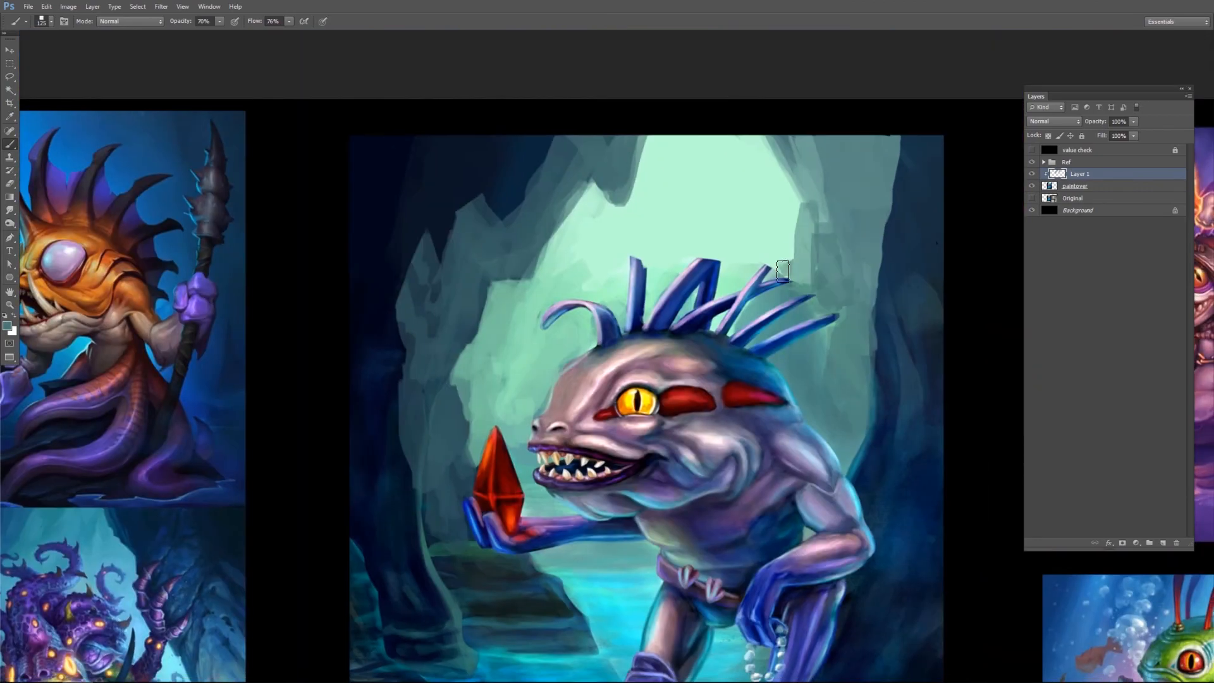
# Paint the cave wall down the right side of the opening with a smaller brush and a sampled dark color.
pyautogui.moveTo(822, 186); pyautogui.dragTo(783, 275)
pyautogui.keyDown('alt'); pyautogui.click(904, 149); pyautogui.keyUp('alt')
pyautogui.press('[')
pyautogui.moveTo(894, 128); pyautogui.dragTo(890, 180)
pyautogui.moveTo(898, 265); pyautogui.dragTo(883, 163)
pyautogui.moveTo(887, 212); pyautogui.dragTo(904, 395)
pyautogui.moveTo(868, 493)
pyautogui.mouseDown()
pyautogui.moveTo(900, 493)
pyautogui.moveTo(901, 476)
pyautogui.mouseUp()
# Enlarge the brush and sweep broad cave color over the right wall, the upper rocks and the left wall.
pyautogui.press(']')
pyautogui.press(']')
pyautogui.press(']')
pyautogui.press(']')
pyautogui.press(']')
pyautogui.moveTo(876, 420); pyautogui.dragTo(940, 601)
pyautogui.moveTo(642, 444)
pyautogui.mouseDown()
pyautogui.moveTo(717, 316)
pyautogui.moveTo(740, 477)
pyautogui.mouseUp()
pyautogui.moveTo(562, 101); pyautogui.dragTo(569, 147)
pyautogui.moveTo(503, 107)
pyautogui.mouseDown()
pyautogui.moveTo(479, 279)
pyautogui.moveTo(492, 500)
pyautogui.mouseUp()
pyautogui.moveTo(445, 435); pyautogui.dragTo(439, 316)
# Paint sampled background tones around the murloc with a smaller brush to rework the cave interior.
pyautogui.keyDown('alt'); pyautogui.click(616, 437); pyautogui.keyUp('alt')
pyautogui.press('[')
pyautogui.press('[')
pyautogui.moveTo(701, 439)
pyautogui.mouseDown()
pyautogui.moveTo(575, 395)
pyautogui.moveTo(616, 418)
pyautogui.mouseUp()
pyautogui.moveTo(680, 421)
pyautogui.mouseDown()
pyautogui.moveTo(701, 457)
pyautogui.moveTo(538, 332)
pyautogui.mouseUp()
pyautogui.press('[')
pyautogui.press('[')
pyautogui.keyDown('alt'); pyautogui.click(715, 493); pyautogui.keyUp('alt')
pyautogui.moveTo(743, 512); pyautogui.dragTo(657, 484)
# Refine the rock edges on the left side of the opening with a smaller brush.
pyautogui.moveTo(547, 197)
pyautogui.mouseDown()
pyautogui.moveTo(573, 219)
pyautogui.moveTo(560, 392)
pyautogui.mouseUp()
pyautogui.press('[')
pyautogui.press('[')
pyautogui.press('[')
pyautogui.moveTo(575, 188); pyautogui.dragTo(512, 287)
pyautogui.moveTo(619, 265); pyautogui.dragTo(456, 390)
# Rebuild the hanging rock and the right edge of the opening with broad strokes in sampled color.
pyautogui.moveTo(767, 374); pyautogui.dragTo(898, 190)
pyautogui.moveTo(898, 158)
pyautogui.mouseDown()
pyautogui.moveTo(861, 281)
pyautogui.moveTo(833, 127)
pyautogui.mouseUp()
pyautogui.keyDown('alt'); pyautogui.click(854, 297); pyautogui.keyUp('alt')
pyautogui.moveTo(768, 64); pyautogui.dragTo(813, 161)
pyautogui.moveTo(813, 162); pyautogui.dragTo(791, 265)
pyautogui.moveTo(838, 114); pyautogui.dragTo(876, 247)
pyautogui.moveTo(876, 127); pyautogui.dragTo(922, 332)
pyautogui.moveTo(764, 215); pyautogui.dragTo(950, 309)
# Soften the light-to-dark transition right of the opening behind the spines with a smaller brush and sampled color.
pyautogui.press('[')
pyautogui.press('[')
pyautogui.press('[')
pyautogui.press('[')
pyautogui.moveTo(807, 161); pyautogui.dragTo(777, 243)
pyautogui.keyDown('alt'); pyautogui.click(816, 215); pyautogui.keyUp('alt')
pyautogui.moveTo(739, 287); pyautogui.dragTo(780, 217)
pyautogui.moveTo(945, 307); pyautogui.dragTo(749, 233)
pyautogui.moveTo(851, 113); pyautogui.dragTo(817, 233)
pyautogui.moveTo(838, 221); pyautogui.dragTo(764, 277)
pyautogui.moveTo(875, 209); pyautogui.dragTo(1010, 250)
# Enlarge the brush and blend sampled color down the left part of the opening and across the background.
pyautogui.press(']')
pyautogui.press(']')
pyautogui.press(']')
pyautogui.press(']')
pyautogui.moveTo(709, 104); pyautogui.dragTo(645, 218)
pyautogui.keyDown('alt'); pyautogui.click(609, 239); pyautogui.keyUp('alt')
pyautogui.moveTo(569, 260); pyautogui.dragTo(543, 339)
pyautogui.moveTo(528, 354); pyautogui.dragTo(546, 502)
pyautogui.moveTo(888, 377)
pyautogui.mouseDown()
pyautogui.moveTo(837, 201)
pyautogui.moveTo(690, 340)
pyautogui.mouseUp()
# Shrink the brush, set its opacity to 100% and start repainting the head spines with a sampled spine color.
pyautogui.press('[')
pyautogui.press('[')
pyautogui.press('[')
pyautogui.press('[')
pyautogui.press('[')
pyautogui.press('[')
pyautogui.press('0')
pyautogui.keyDown('alt'); pyautogui.click(664, 212); pyautogui.keyUp('alt')
pyautogui.moveTo(655, 186)
pyautogui.mouseDown()
pyautogui.moveTo(777, 136)
pyautogui.moveTo(671, 188)
pyautogui.mouseUp()
pyautogui.moveTo(737, 223); pyautogui.dragTo(794, 209)
# Lengthen the murloc's middle and rear spines with a sampled dark blue.
pyautogui.keyDown('alt'); pyautogui.click(674, 252); pyautogui.keyUp('alt')
pyautogui.moveTo(670, 249); pyautogui.dragTo(791, 212)
pyautogui.moveTo(734, 235)
pyautogui.mouseDown()
pyautogui.moveTo(849, 185)
pyautogui.moveTo(778, 196)
pyautogui.mouseUp()
pyautogui.moveTo(797, 157)
pyautogui.mouseDown()
pyautogui.moveTo(745, 201)
pyautogui.moveTo(802, 149)
pyautogui.mouseUp()
pyautogui.moveTo(678, 201); pyautogui.dragTo(668, 239)
# Paint thick, long dark blue spines rising from the front of the head with a larger brush.
pyautogui.press(']')
pyautogui.press(']')
pyautogui.press(']')
pyautogui.moveTo(768, 142); pyautogui.dragTo(607, 268)
pyautogui.moveTo(575, 222); pyautogui.dragTo(655, 79)
pyautogui.moveTo(642, 104); pyautogui.dragTo(577, 221)
# Trim the edges and tips of the front spines with the sampled light background color.
pyautogui.press('[')
pyautogui.keyDown('alt'); pyautogui.click(566, 158); pyautogui.keyUp('alt')
pyautogui.moveTo(572, 165); pyautogui.dragTo(565, 222)
pyautogui.moveTo(662, 77); pyautogui.dragTo(654, 109)
pyautogui.moveTo(587, 140); pyautogui.dragTo(652, 66)
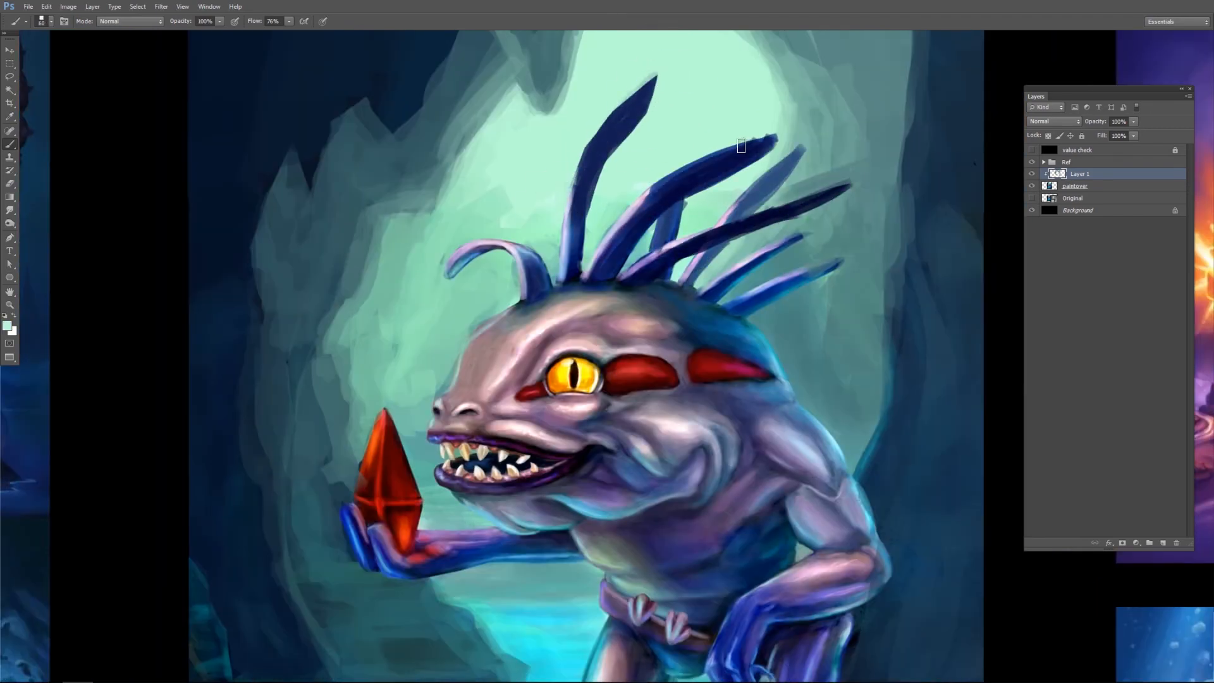
pyautogui.moveTo(665, 172); pyautogui.dragTo(721, 93)
pyautogui.moveTo(661, 176); pyautogui.dragTo(709, 124)
# Extend the rear spines into longer, curved shapes with sampled blues.
pyautogui.keyDown('alt'); pyautogui.click(804, 243); pyautogui.keyUp('alt')
pyautogui.moveTo(773, 252); pyautogui.dragTo(877, 216)
pyautogui.keyDown('alt'); pyautogui.click(790, 280); pyautogui.keyUp('alt')
pyautogui.moveTo(784, 281)
pyautogui.mouseDown()
pyautogui.moveTo(912, 289)
pyautogui.moveTo(683, 299)
pyautogui.mouseUp()
pyautogui.press(']')
pyautogui.moveTo(673, 246); pyautogui.dragTo(762, 263)
# Rework the middle spines and the background gaps between them with a larger brush and sampled colors.
pyautogui.keyDown('alt'); pyautogui.click(650, 239); pyautogui.keyUp('alt')
pyautogui.moveTo(665, 214)
pyautogui.mouseDown()
pyautogui.moveTo(598, 226)
pyautogui.moveTo(696, 272)
pyautogui.mouseUp()
pyautogui.keyDown('alt'); pyautogui.click(595, 243); pyautogui.keyUp('alt')
pyautogui.keyDown('alt'); pyautogui.click(640, 195); pyautogui.keyUp('alt')
pyautogui.press(']')
pyautogui.press(']')
pyautogui.moveTo(585, 229); pyautogui.dragTo(645, 218)
pyautogui.moveTo(475, 330)
pyautogui.mouseDown()
pyautogui.moveTo(566, 296)
pyautogui.moveTo(538, 309)
pyautogui.moveTo(542, 322)
pyautogui.moveTo(599, 323)
pyautogui.moveTo(572, 315)
pyautogui.mouseUp()
# Shrink the brush and refine the lower parts of the spines where they meet the head.
pyautogui.keyDown('alt'); pyautogui.click(542, 444); pyautogui.keyUp('alt')
pyautogui.press('[')
pyautogui.press('[')
pyautogui.press('[')
pyautogui.press('[')
pyautogui.press('[')
pyautogui.press('[')
pyautogui.press(']')
pyautogui.moveTo(652, 285); pyautogui.dragTo(595, 317)
# Darken and reshape the front spines with sampled dark blue.
pyautogui.keyDown('alt'); pyautogui.click(470, 254); pyautogui.keyUp('alt')
pyautogui.moveTo(538, 240)
pyautogui.mouseDown()
pyautogui.moveTo(488, 291)
pyautogui.moveTo(442, 312)
pyautogui.mouseUp()
pyautogui.keyDown('alt'); pyautogui.click(530, 230); pyautogui.keyUp('alt')
pyautogui.press(']')
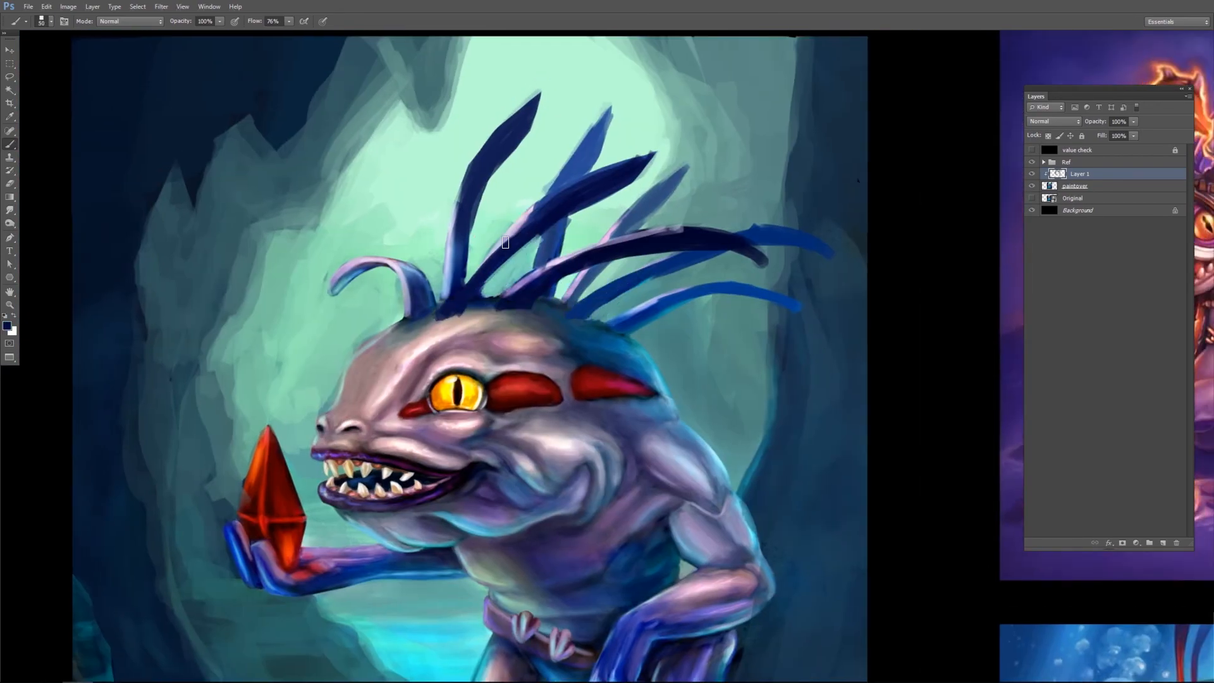
pyautogui.moveTo(461, 221)
pyautogui.mouseDown()
pyautogui.moveTo(450, 292)
pyautogui.moveTo(490, 152)
pyautogui.mouseUp()
# Paint over the curled front spine with a much larger brush and sampled background green.
pyautogui.keyDown('alt'); pyautogui.click(486, 204); pyautogui.keyUp('alt')
pyautogui.press(']')
pyautogui.press(']')
pyautogui.press(']')
pyautogui.press(']')
pyautogui.press(']')
pyautogui.press(']')
pyautogui.press(']')
pyautogui.moveTo(393, 240)
pyautogui.mouseDown()
pyautogui.moveTo(455, 198)
pyautogui.moveTo(470, 308)
pyautogui.moveTo(382, 303)
pyautogui.mouseUp()
# Paint a new upright blue spine at the front of the head with a smaller brush and sampled colors.
pyautogui.press('[')
pyautogui.press('[')
pyautogui.press('[')
pyautogui.keyDown('alt'); pyautogui.click(469, 309); pyautogui.keyUp('alt')
pyautogui.keyDown('alt'); pyautogui.click(503, 284); pyautogui.keyUp('alt')
pyautogui.moveTo(457, 325)
pyautogui.mouseDown()
pyautogui.moveTo(409, 373)
pyautogui.moveTo(421, 218)
pyautogui.moveTo(454, 170)
pyautogui.mouseUp()
pyautogui.keyDown('alt'); pyautogui.click(466, 228); pyautogui.keyUp('alt')
pyautogui.moveTo(414, 245); pyautogui.dragTo(407, 212)
# Touch up the middle and rear spines with a smaller brush and sampled colors.
pyautogui.moveTo(616, 242)
pyautogui.mouseDown()
pyautogui.moveTo(592, 316)
pyautogui.moveTo(561, 305)
pyautogui.mouseUp()
pyautogui.press('[')
pyautogui.press('[')
pyautogui.keyDown('alt'); pyautogui.click(637, 284); pyautogui.keyUp('alt')
pyautogui.keyDown('alt'); pyautogui.click(548, 302); pyautogui.keyUp('alt')
pyautogui.moveTo(733, 249); pyautogui.dragTo(692, 257)
# Broaden and extend the faded rear spine with sampled blue, using a slightly larger brush.
pyautogui.keyDown('alt'); pyautogui.click(727, 213); pyautogui.keyUp('alt')
pyautogui.moveTo(728, 193)
pyautogui.mouseDown()
pyautogui.moveTo(647, 252)
pyautogui.moveTo(707, 197)
pyautogui.mouseUp()
pyautogui.keyDown('alt'); pyautogui.click(645, 275); pyautogui.keyUp('alt')
pyautogui.press(']')
pyautogui.moveTo(670, 246); pyautogui.dragTo(750, 195)
pyautogui.moveTo(759, 193); pyautogui.dragTo(722, 216)
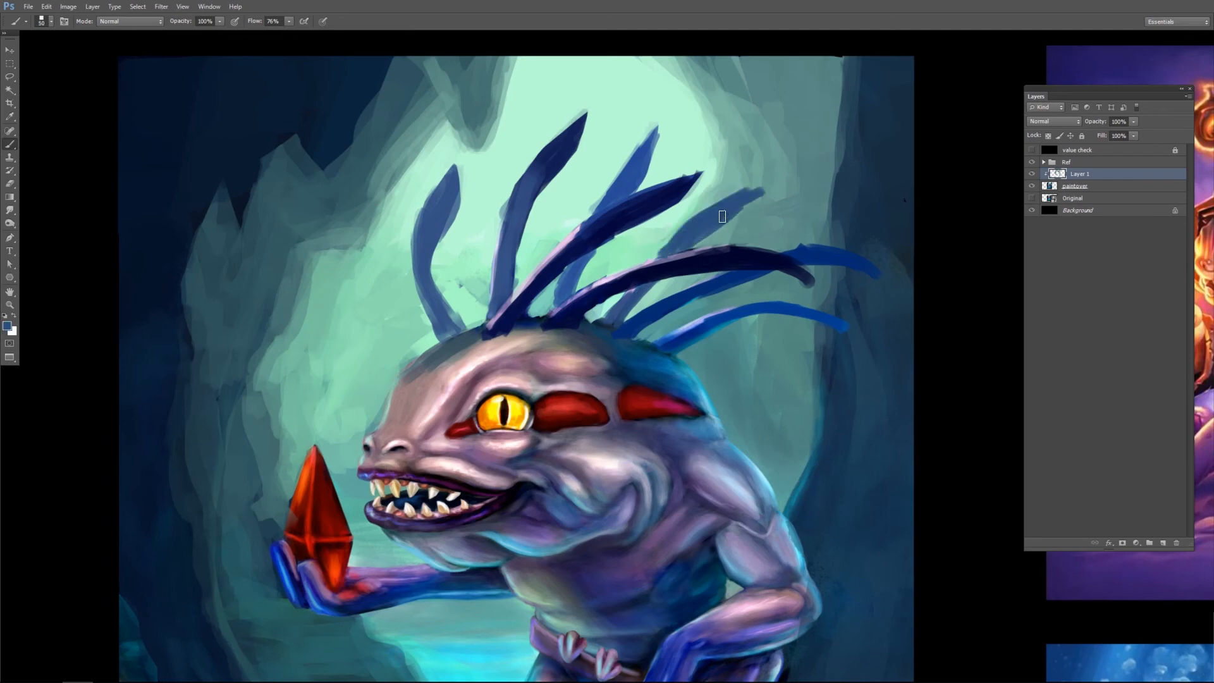
# Paint over the tips and edges of the two lower rear spines with sampled background greens.
pyautogui.keyDown('alt'); pyautogui.click(672, 296); pyautogui.keyUp('alt')
pyautogui.moveTo(625, 329)
pyautogui.mouseDown()
pyautogui.moveTo(715, 278)
pyautogui.moveTo(753, 277)
pyautogui.mouseUp()
pyautogui.keyDown('alt'); pyautogui.click(745, 292); pyautogui.keyUp('alt')
pyautogui.moveTo(872, 277)
pyautogui.mouseDown()
pyautogui.moveTo(838, 248)
pyautogui.moveTo(828, 267)
pyautogui.mouseUp()
pyautogui.keyDown('alt'); pyautogui.click(682, 299); pyautogui.keyUp('alt')
pyautogui.moveTo(656, 307); pyautogui.dragTo(714, 280)
pyautogui.moveTo(748, 322); pyautogui.dragTo(686, 362)
pyautogui.keyDown('alt'); pyautogui.click(680, 355); pyautogui.keyUp('alt')
# Cover the rest of the two lower rear spines with a larger brush and sampled background colors.
pyautogui.moveTo(658, 321); pyautogui.dragTo(579, 353)
pyautogui.press(']')
pyautogui.press(']')
pyautogui.press(']')
pyautogui.moveTo(601, 332); pyautogui.dragTo(562, 370)
pyautogui.keyDown('alt'); pyautogui.click(585, 335); pyautogui.keyUp('alt')
pyautogui.moveTo(638, 328)
pyautogui.mouseDown()
pyautogui.moveTo(569, 367)
pyautogui.moveTo(599, 366)
pyautogui.mouseUp()
pyautogui.keyDown('alt'); pyautogui.click(702, 380); pyautogui.keyUp('alt')
pyautogui.moveTo(689, 350); pyautogui.dragTo(753, 363)
pyautogui.moveTo(784, 364); pyautogui.dragTo(762, 373)
pyautogui.moveTo(651, 354)
pyautogui.mouseDown()
pyautogui.moveTo(598, 383)
pyautogui.moveTo(691, 363)
pyautogui.mouseUp()
# Paint two longer rear spines sweeping down behind the head with a smaller brush and sampled dark blue.
pyautogui.keyDown('alt'); pyautogui.click(515, 356); pyautogui.keyUp('alt')
pyautogui.press('[')
pyautogui.press('[')
pyautogui.press('[')
pyautogui.moveTo(599, 387)
pyautogui.mouseDown()
pyautogui.moveTo(683, 403)
pyautogui.moveTo(789, 464)
pyautogui.mouseUp()
pyautogui.moveTo(578, 358); pyautogui.dragTo(803, 397)
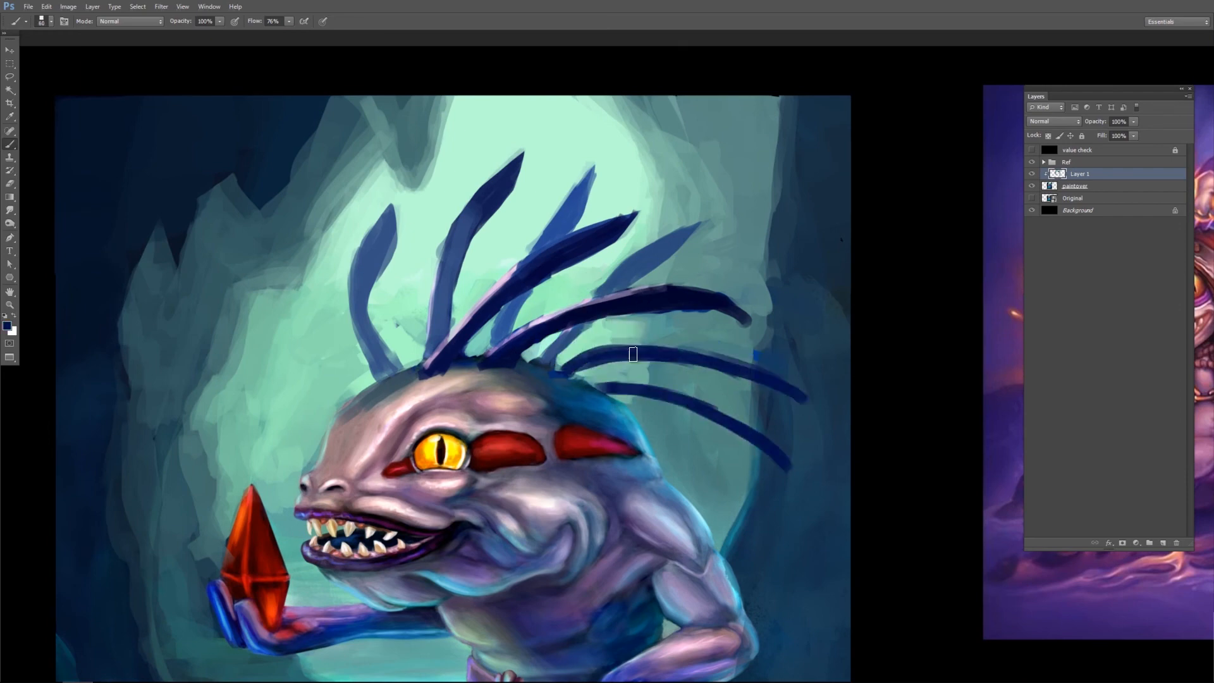
pyautogui.moveTo(646, 365); pyautogui.dragTo(790, 393)
pyautogui.moveTo(563, 371); pyautogui.dragTo(639, 353)
pyautogui.moveTo(686, 410); pyautogui.dragTo(774, 458)
# Clean up the bases and tips of the rear spines and the cave wall beside them with sampled colors.
pyautogui.keyDown('alt'); pyautogui.click(624, 372); pyautogui.keyUp('alt')
pyautogui.moveTo(632, 368); pyautogui.dragTo(581, 377)
pyautogui.keyDown('alt'); pyautogui.click(813, 413); pyautogui.keyUp('alt')
pyautogui.moveTo(812, 403); pyautogui.dragTo(772, 402)
pyautogui.keyDown('alt'); pyautogui.click(686, 300); pyautogui.keyUp('alt')
pyautogui.moveTo(678, 308); pyautogui.dragTo(759, 317)
pyautogui.keyDown('alt'); pyautogui.click(784, 323); pyautogui.keyUp('alt')
pyautogui.moveTo(770, 268); pyautogui.dragTo(762, 332)
# Touch up the cave background between and around the spines with a larger brush and sampled colors.
pyautogui.press(']')
pyautogui.moveTo(464, 222); pyautogui.dragTo(513, 165)
pyautogui.moveTo(506, 284); pyautogui.dragTo(568, 255)
pyautogui.moveTo(626, 177); pyautogui.dragTo(674, 130)
pyautogui.keyDown('alt'); pyautogui.click(609, 273); pyautogui.keyUp('alt')
pyautogui.keyDown('alt'); pyautogui.click(620, 310); pyautogui.keyUp('alt')
pyautogui.moveTo(455, 328)
pyautogui.mouseDown()
pyautogui.moveTo(520, 285)
pyautogui.moveTo(450, 110)
pyautogui.moveTo(541, 152)
pyautogui.mouseUp()
pyautogui.moveTo(762, 380)
pyautogui.mouseDown()
pyautogui.moveTo(674, 329)
pyautogui.moveTo(698, 294)
pyautogui.mouseUp()
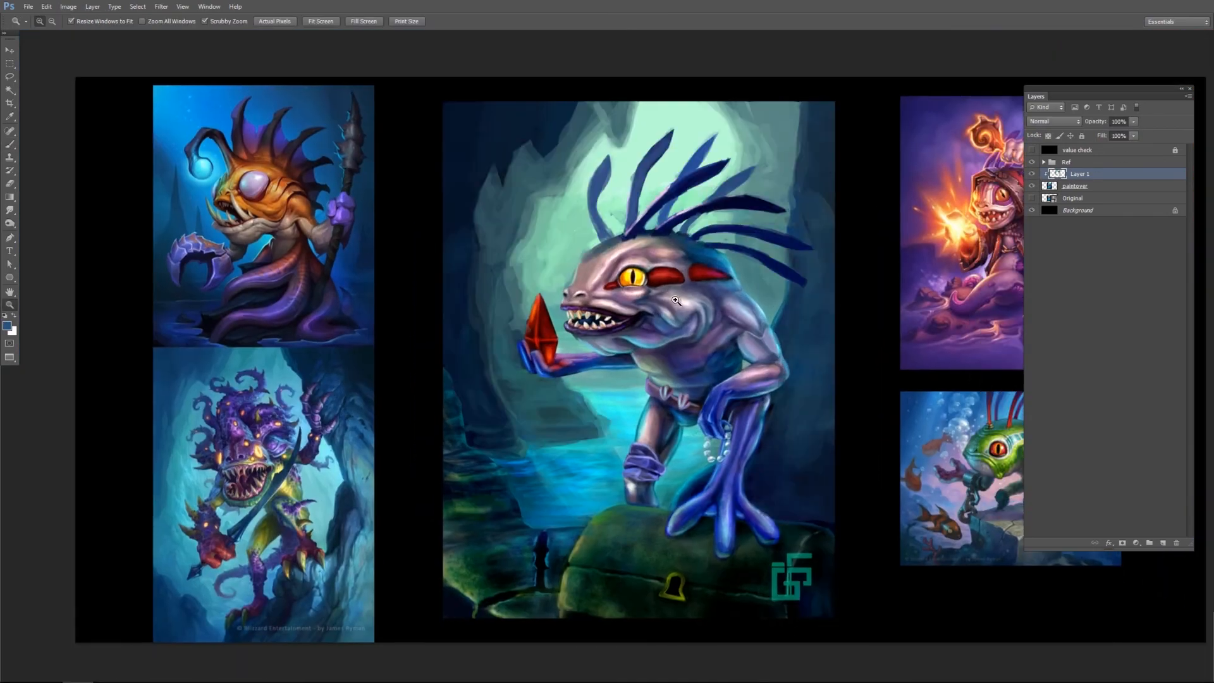
# Add a new clipped layer and rename the repainted layer beneath it "backkground fade redraw head things".
pyautogui.click(1163, 542)
pyautogui.doubleClick(1092, 186)
pyautogui.write('backkground fade redraw head things')
# Name the new layer "shadow" and set its blend mode to Multiply.
pyautogui.click(1081, 174)
pyautogui.click(1053, 121)
pyautogui.click(1038, 157)
# Paint a dark shadow over the murloc's head, torso and limbs with sampled dark blue at full opacity.
pyautogui.press('b')
pyautogui.keyDown('alt'); pyautogui.click(480, 395); pyautogui.keyUp('alt')
pyautogui.press('[')
pyautogui.press('[')
pyautogui.press('[')
pyautogui.press('[')
pyautogui.press('[')
pyautogui.press('[')
pyautogui.press('[')
pyautogui.press('[')
pyautogui.press('[')
pyautogui.press('[')
pyautogui.moveTo(756, 405); pyautogui.dragTo(724, 547)
pyautogui.press('0')
pyautogui.moveTo(781, 373)
pyautogui.mouseDown()
pyautogui.moveTo(715, 430)
pyautogui.moveTo(721, 288)
pyautogui.moveTo(607, 297)
pyautogui.moveTo(646, 509)
pyautogui.mouseUp()
# Deepen the shadow on the murloc's planted arm with the brush.
pyautogui.press(']')
pyautogui.press(']')
pyautogui.press(']')
pyautogui.press(']')
pyautogui.press(']')
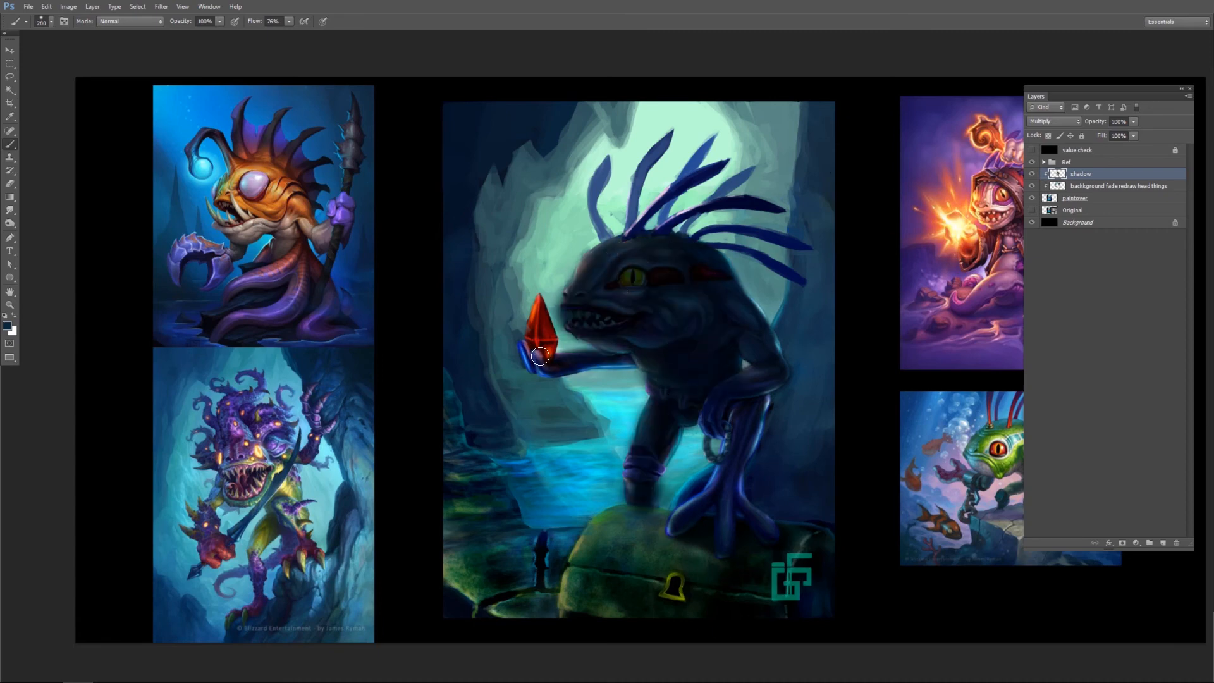
pyautogui.press('e')
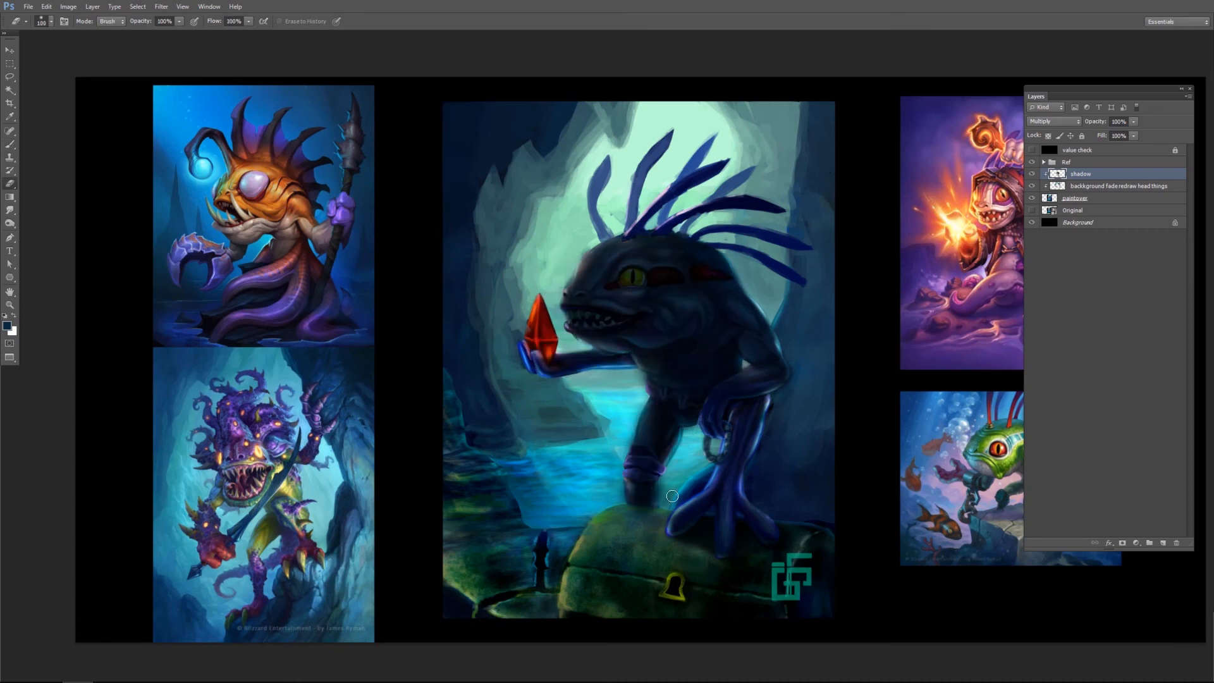
pyautogui.press('b')
pyautogui.moveTo(769, 405); pyautogui.dragTo(748, 467)
# Show the value check layer and erase shadow from the face with a larger eraser at 30% opacity.
pyautogui.press('e')
pyautogui.press(']')
pyautogui.press(']')
pyautogui.press(']')
pyautogui.press(']')
pyautogui.press(']')
pyautogui.press(']')
pyautogui.press(']')
pyautogui.press(']')
pyautogui.press('3')
pyautogui.click(1032, 150)
pyautogui.moveTo(621, 283); pyautogui.dragTo(654, 268)
# Erase shadow along the back, shoulder and snout with a smaller eraser to bring out the lit forms.
pyautogui.press('[')
pyautogui.press('[')
pyautogui.press('[')
pyautogui.press('[')
pyautogui.press('[')
pyautogui.press('[')
pyautogui.press('[')
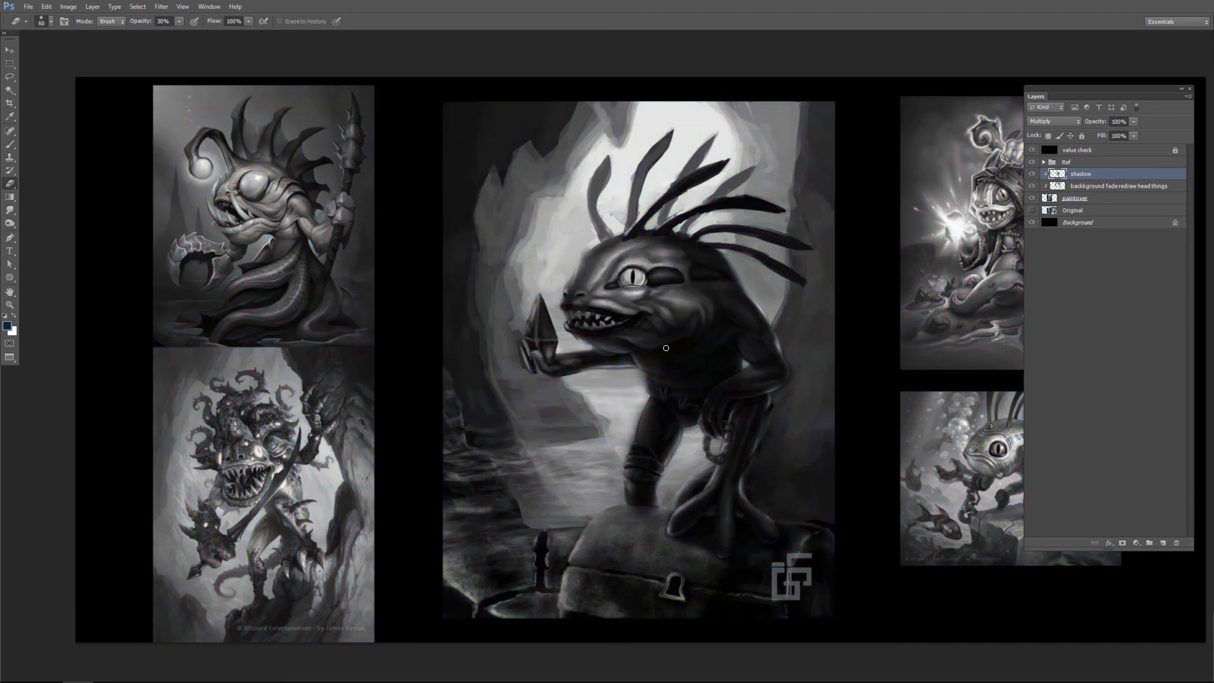
pyautogui.moveTo(746, 282); pyautogui.dragTo(784, 374)
pyautogui.moveTo(588, 257); pyautogui.dragTo(556, 291)
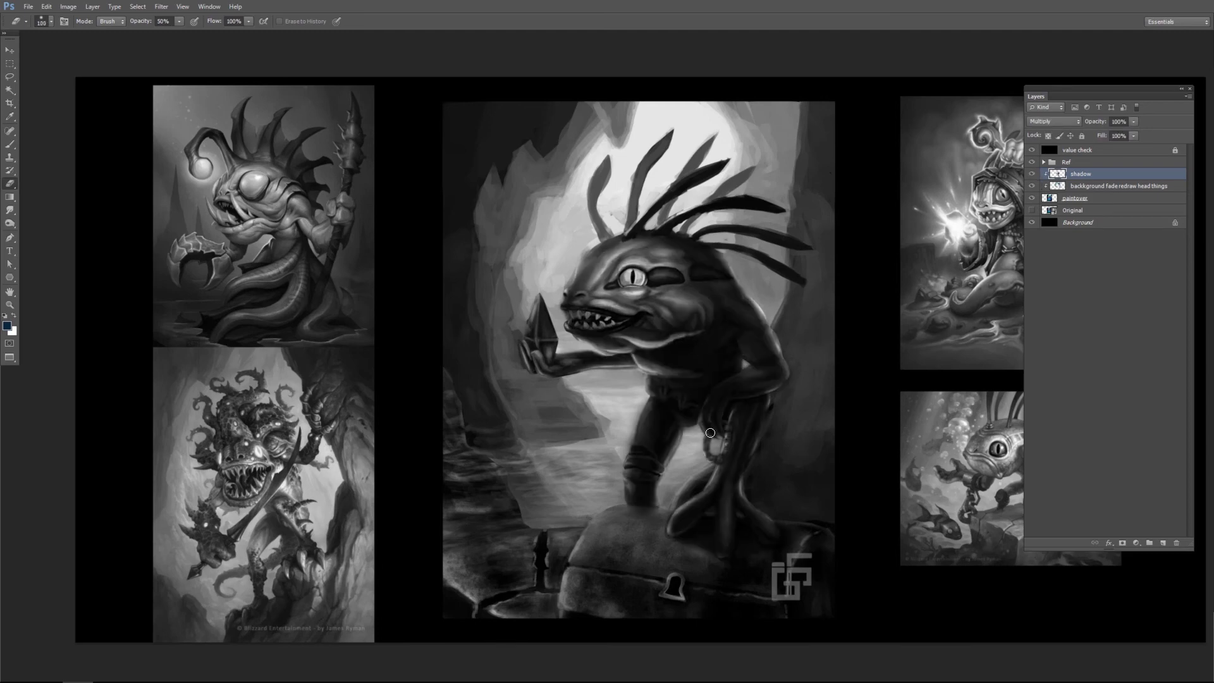
# Erase shadow from the wrapped lower leg at 50% opacity and compare the image with and without the shadow layer.
pyautogui.moveTo(624, 475)
pyautogui.mouseDown()
pyautogui.moveTo(648, 401)
pyautogui.moveTo(663, 485)
pyautogui.mouseUp()
pyautogui.click(1032, 174)
pyautogui.click(1032, 173)
# Lighten the back and bent arm by erasing shadow with a 200 px eraser at 50% opacity.
pyautogui.press(']')
pyautogui.press(']')
pyautogui.press(']')
pyautogui.press(']')
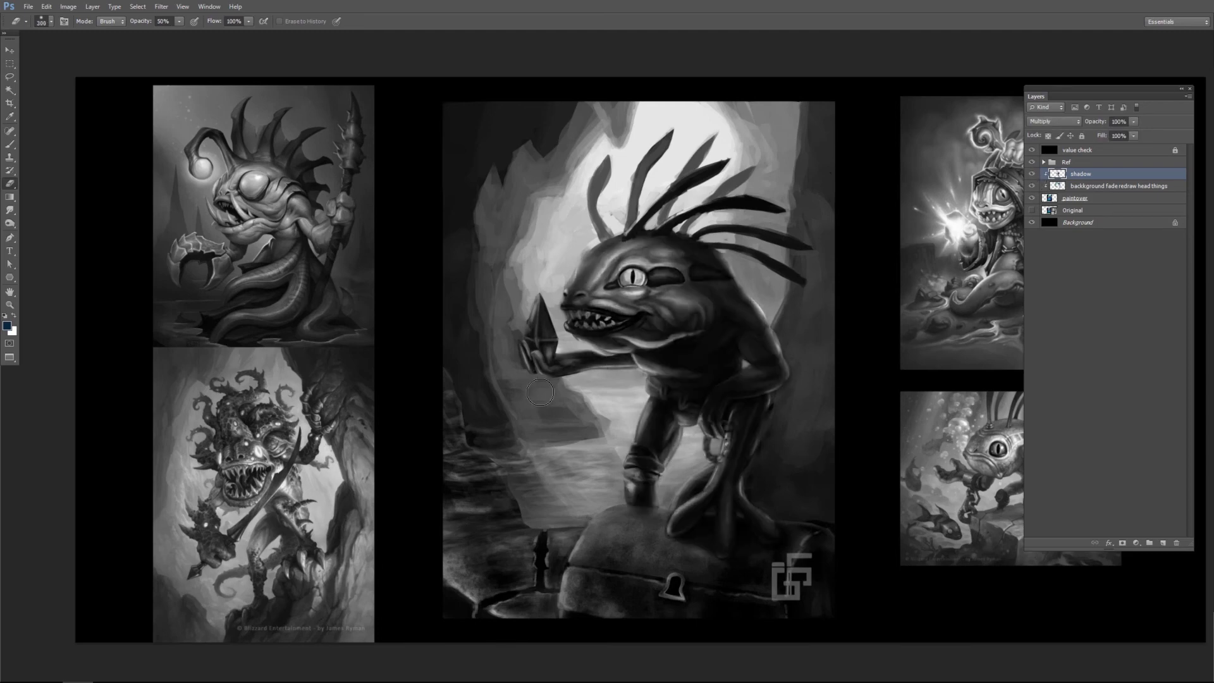
pyautogui.moveTo(735, 260); pyautogui.dragTo(818, 522)
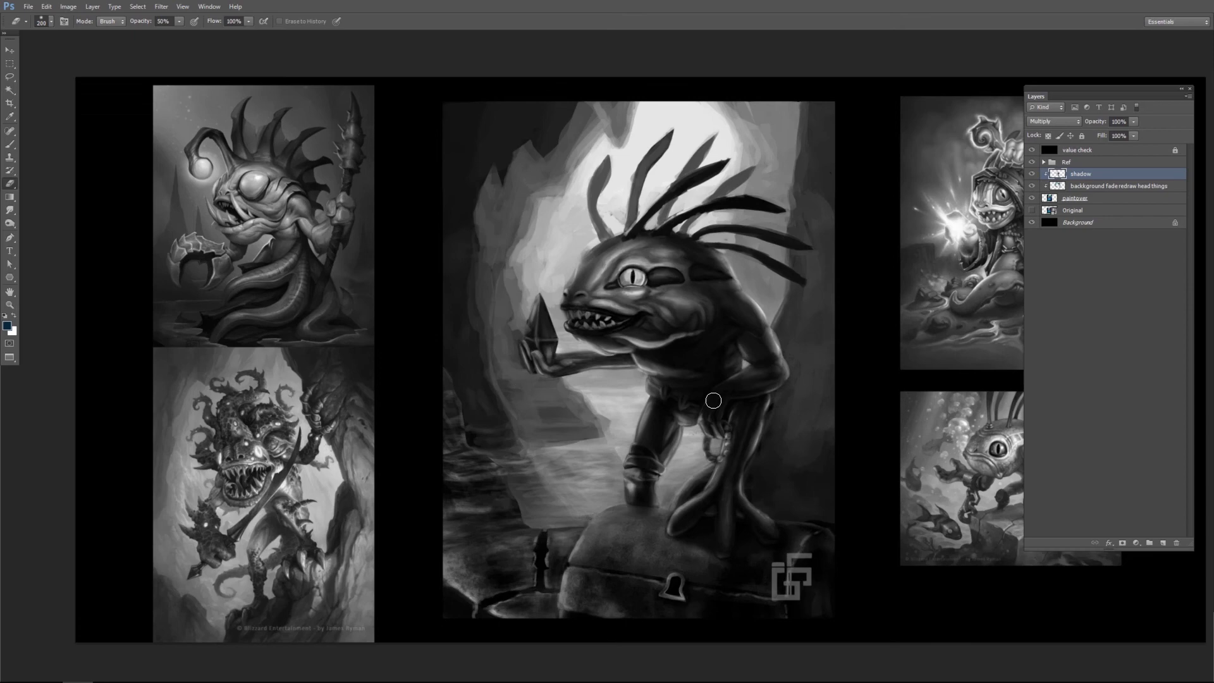
# Lightly erase shadow from the legs and waist at reduced opacity, checking values, and hide the value check layer.
pyautogui.press('2')
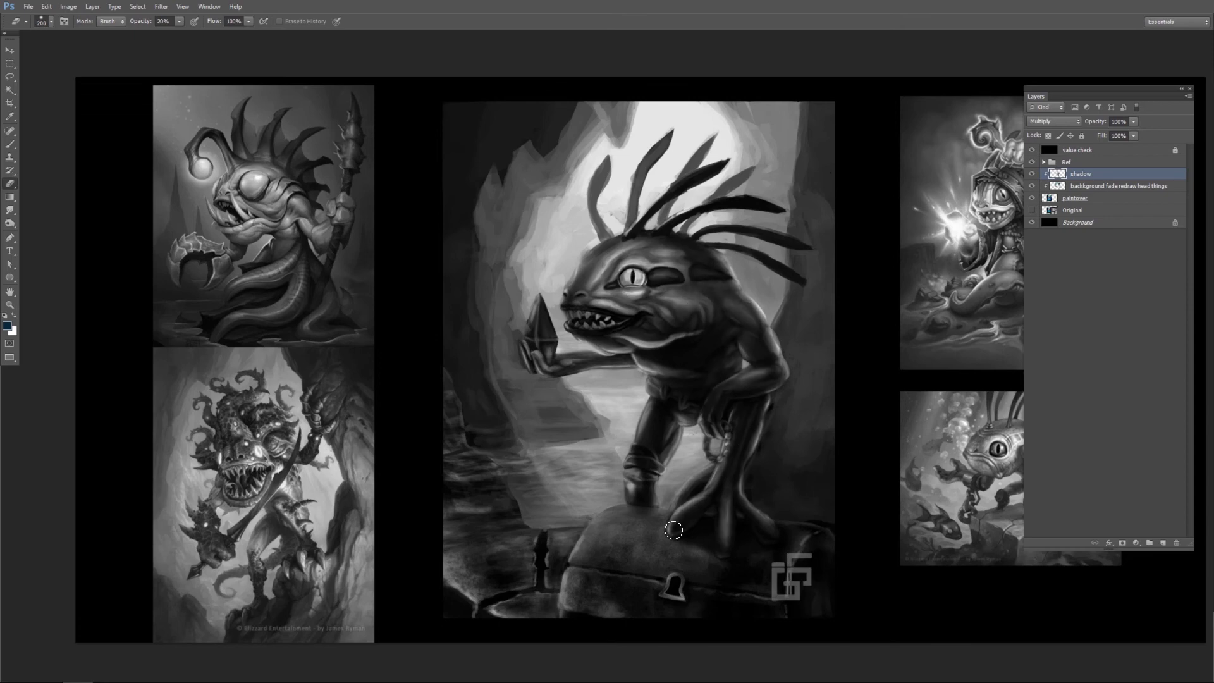
pyautogui.click(1032, 151)
pyautogui.moveTo(676, 498)
pyautogui.mouseDown()
pyautogui.moveTo(643, 434)
pyautogui.moveTo(655, 382)
pyautogui.mouseUp()
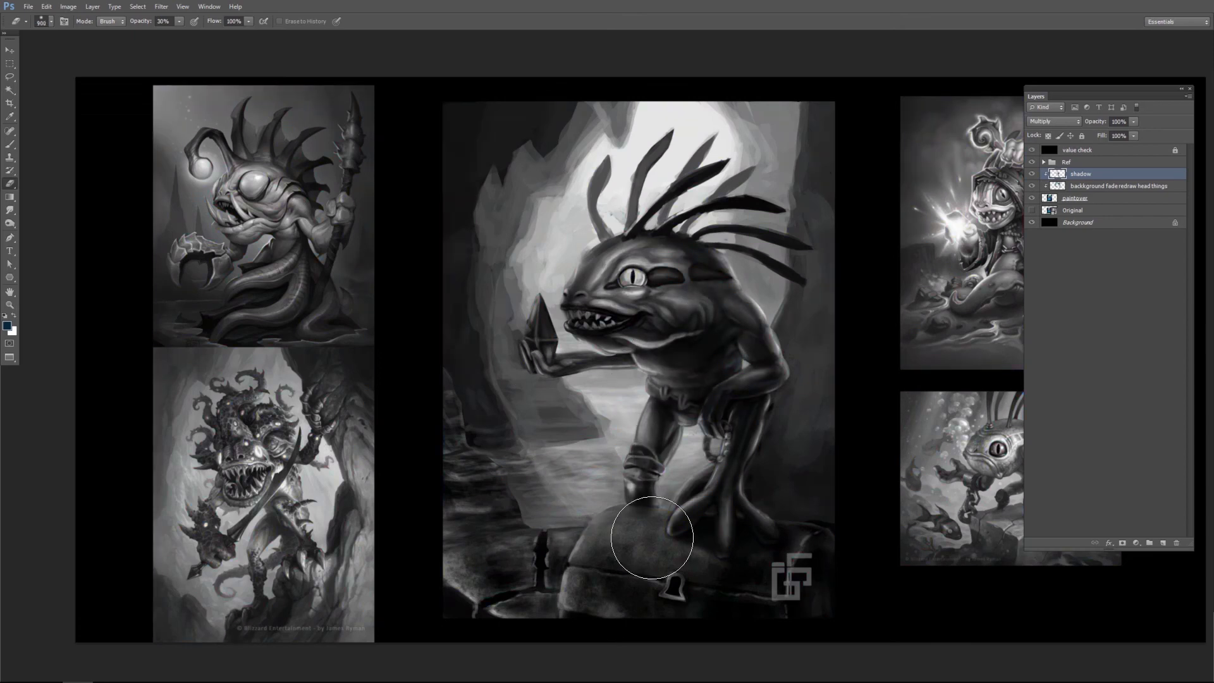
pyautogui.click(1032, 150)
# Add a new clipped layer above the shadow layer and name it "foreground redraw".
pyautogui.moveTo(455, 276); pyautogui.dragTo(445, 270)
pyautogui.hotkey('ctrl', 'shift', 'alt', 'n')
pyautogui.doubleClick(1089, 173)
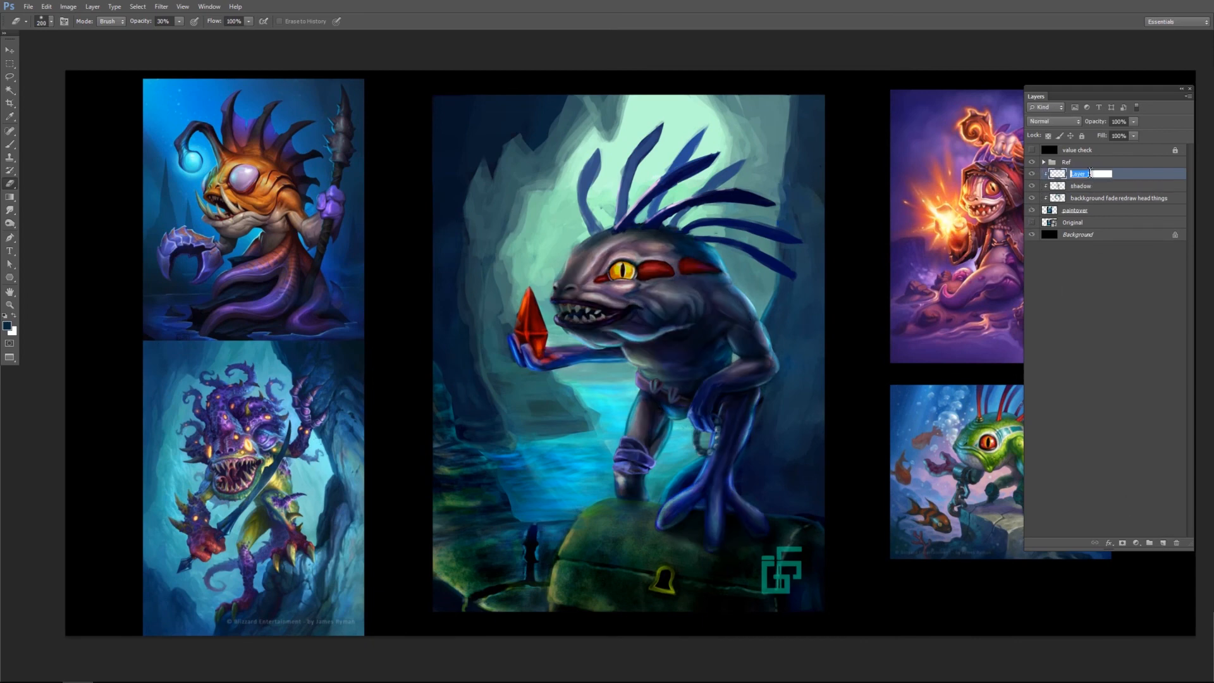
# Compare the paintover with the original painting by toggling their layer visibility.
pyautogui.click(1032, 210)
pyautogui.click(1032, 222)
pyautogui.click(1032, 210)
# Choose the "good brush - 1" preset for the Brush tool.
pyautogui.click(9, 145)
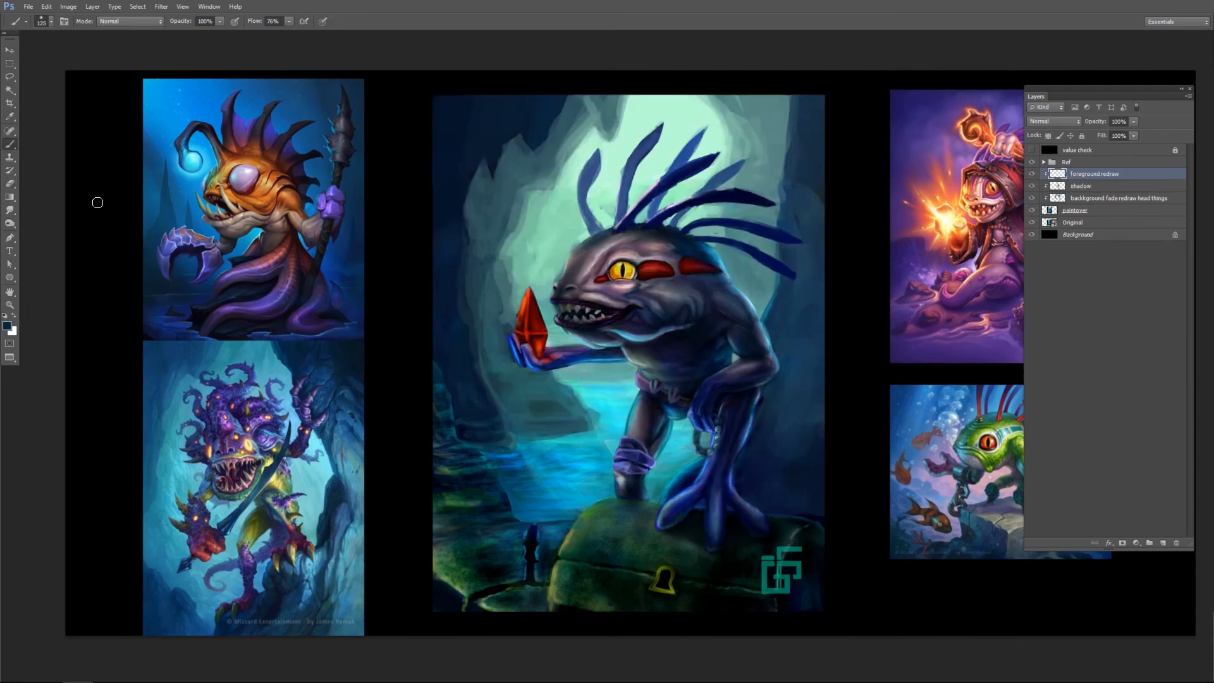
pyautogui.moveTo(533, 472); pyautogui.dragTo(544, 416)
pyautogui.moveTo(686, 421)
pyautogui.mouseDown()
pyautogui.moveTo(669, 411)
pyautogui.moveTo(691, 421)
pyautogui.mouseUp()
pyautogui.click(51, 22)
pyautogui.click(57, 168)
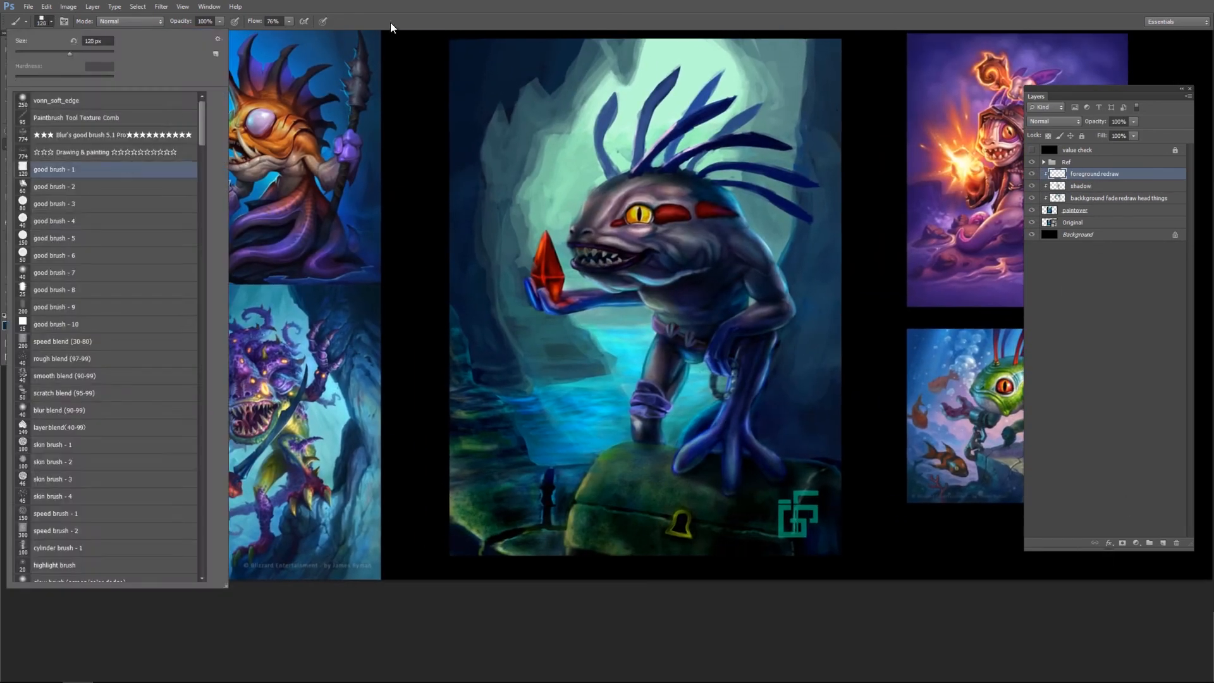
# Paint over the treasure chest and logo in the foreground with dark rock strokes, adjusting the brush size for the area.
pyautogui.click(382, 42)
pyautogui.moveTo(630, 482); pyautogui.dragTo(561, 451)
pyautogui.moveTo(734, 513)
pyautogui.mouseDown()
pyautogui.moveTo(729, 439)
pyautogui.moveTo(735, 476)
pyautogui.mouseUp()
pyautogui.press(']')
pyautogui.press(']')
pyautogui.press(']')
pyautogui.press(']')
pyautogui.press(']')
pyautogui.press('[')
pyautogui.press('[')
pyautogui.press('[')
pyautogui.moveTo(641, 500); pyautogui.dragTo(601, 492)
# Extend the blue water behind the murloc's legs down to the rock edge using sampled water colors.
pyautogui.keyDown('alt'); pyautogui.click(551, 419); pyautogui.keyUp('alt')
pyautogui.moveTo(598, 421); pyautogui.dragTo(520, 423)
pyautogui.keyDown('alt'); pyautogui.click(606, 393); pyautogui.keyUp('alt')
pyautogui.moveTo(599, 412); pyautogui.dragTo(594, 420)
pyautogui.press('[')
pyautogui.press('[')
pyautogui.press('[')
pyautogui.keyDown('alt'); pyautogui.click(640, 387); pyautogui.keyUp('alt')
pyautogui.moveTo(644, 381); pyautogui.dragTo(623, 397)
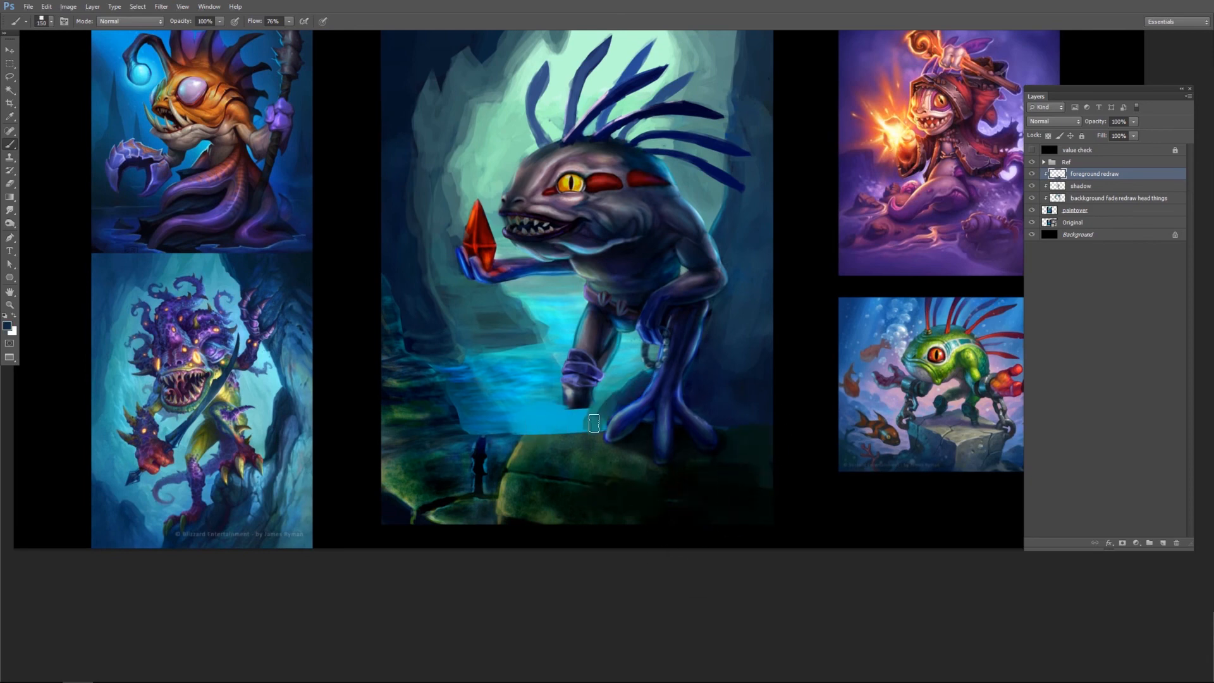
# Repaint the cave opening around the murloc's back arm and front leg with sampled light teal background tones.
pyautogui.keyDown('alt'); pyautogui.click(710, 190); pyautogui.keyUp('alt')
pyautogui.moveTo(727, 204)
pyautogui.mouseDown()
pyautogui.moveTo(717, 344)
pyautogui.moveTo(693, 383)
pyautogui.mouseUp()
pyautogui.press('[')
pyautogui.moveTo(701, 326); pyautogui.dragTo(696, 357)
pyautogui.keyDown('alt'); pyautogui.click(617, 378); pyautogui.keyUp('alt')
pyautogui.moveTo(642, 379); pyautogui.dragTo(592, 421)
pyautogui.keyDown('alt'); pyautogui.click(705, 362); pyautogui.keyUp('alt')
pyautogui.moveTo(700, 354); pyautogui.dragTo(687, 378)
# Paint out the small statue and simplify the lower-left rocks and water with sampled dark blues.
pyautogui.keyDown('alt'); pyautogui.click(500, 443); pyautogui.keyUp('alt')
pyautogui.press(']')
pyautogui.press(']')
pyautogui.press(']')
pyautogui.press(']')
pyautogui.press(']')
pyautogui.keyDown('alt'); pyautogui.click(461, 446); pyautogui.keyUp('alt')
pyautogui.moveTo(484, 456)
pyautogui.mouseDown()
pyautogui.moveTo(423, 473)
pyautogui.moveTo(414, 510)
pyautogui.mouseUp()
pyautogui.keyDown('alt'); pyautogui.click(471, 405); pyautogui.keyUp('alt')
pyautogui.moveTo(374, 414); pyautogui.dragTo(446, 398)
# Repaint the left cave wall and its waterline with larger strokes of sampled dark blue.
pyautogui.keyDown('alt'); pyautogui.click(404, 303); pyautogui.keyUp('alt')
pyautogui.moveTo(399, 317)
pyautogui.mouseDown()
pyautogui.moveTo(406, 347)
pyautogui.moveTo(447, 368)
pyautogui.mouseUp()
pyautogui.keyDown('alt'); pyautogui.click(431, 365); pyautogui.keyUp('alt')
pyautogui.press(']')
pyautogui.press(']')
pyautogui.press(']')
pyautogui.press(']')
pyautogui.press(']')
pyautogui.keyDown('alt'); pyautogui.click(393, 397); pyautogui.keyUp('alt')
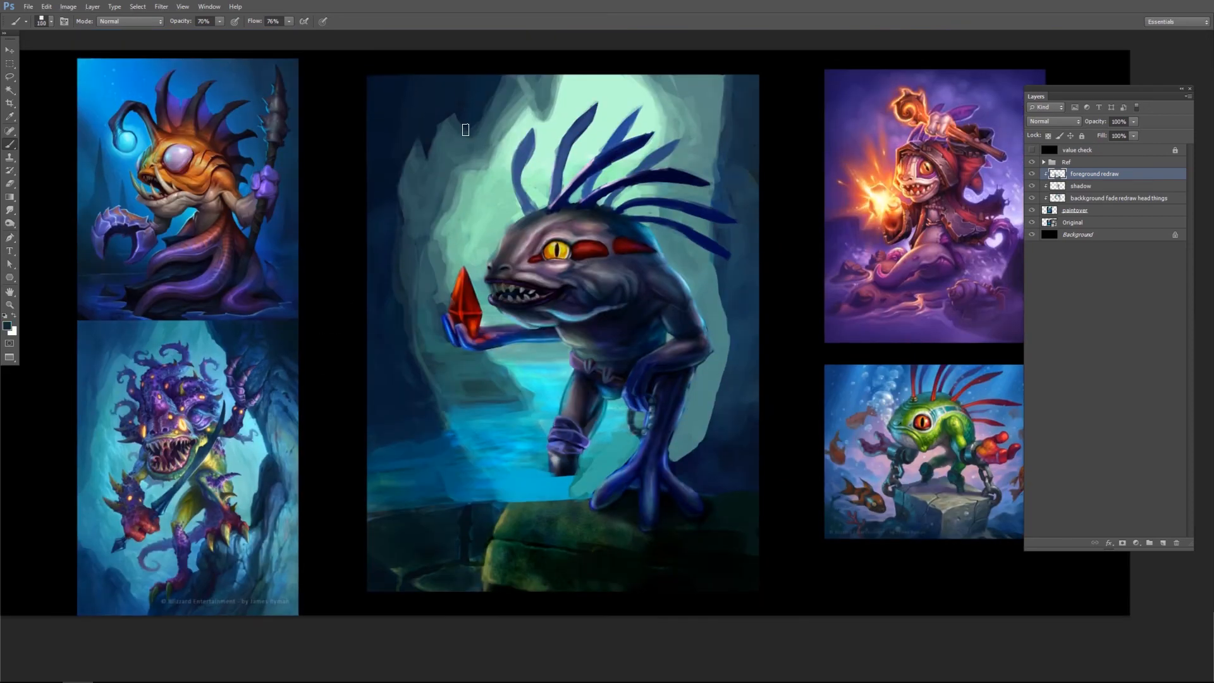
# Refine the cave opening's edges on both sides of the murloc with sampled intermediate tones.
pyautogui.moveTo(465, 129); pyautogui.dragTo(415, 162)
pyautogui.moveTo(607, 392); pyautogui.dragTo(595, 361)
pyautogui.press(']')
pyautogui.keyDown('alt'); pyautogui.click(713, 253); pyautogui.keyUp('alt')
pyautogui.moveTo(710, 237)
pyautogui.mouseDown()
pyautogui.moveTo(719, 320)
pyautogui.moveTo(668, 438)
pyautogui.mouseUp()
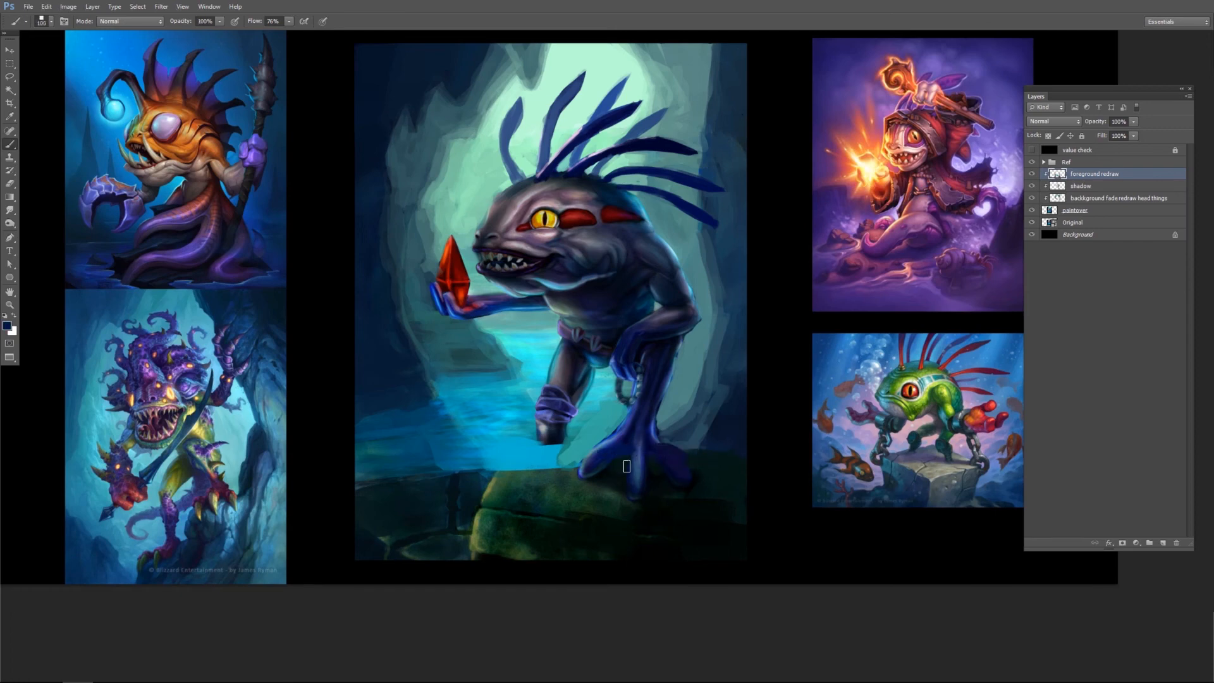
# Redraw the front foot with rounded blue toes and extend the back leg down below its wrap in dark tones.
pyautogui.moveTo(626, 466); pyautogui.dragTo(600, 497)
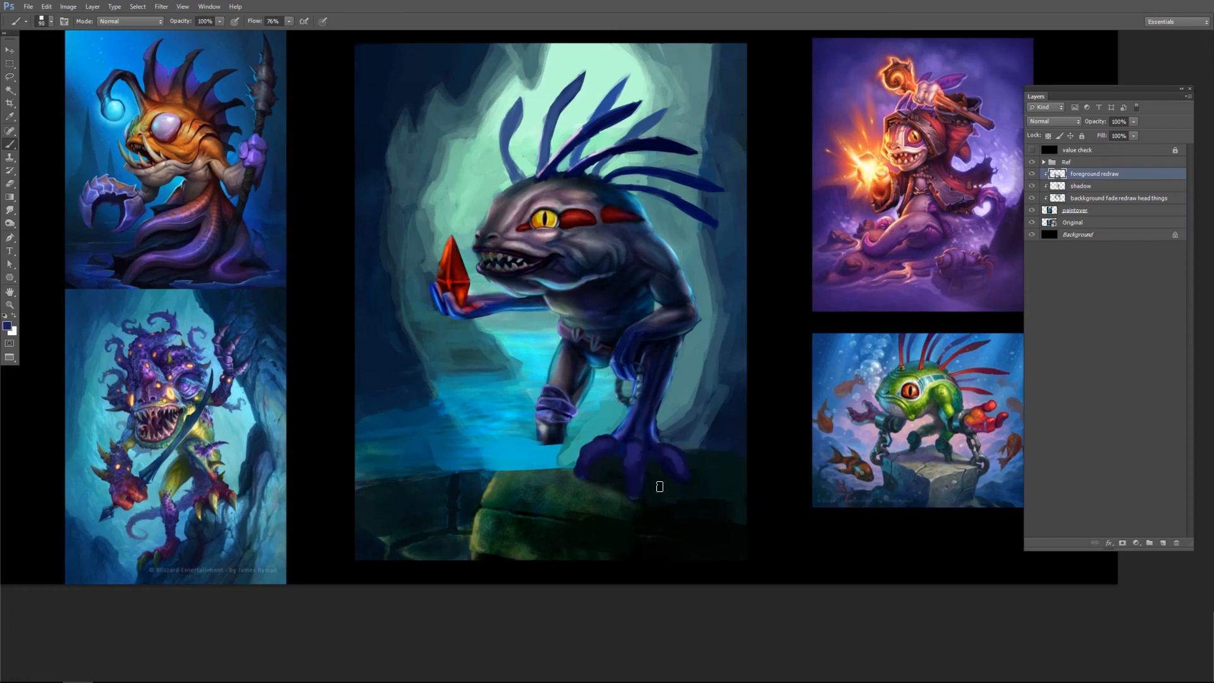
pyautogui.keyDown('alt'); pyautogui.click(551, 475); pyautogui.keyUp('alt')
pyautogui.press(']')
pyautogui.press(']')
pyautogui.press(']')
pyautogui.moveTo(575, 452)
pyautogui.mouseDown()
pyautogui.moveTo(521, 482)
pyautogui.moveTo(554, 450)
pyautogui.mouseUp()
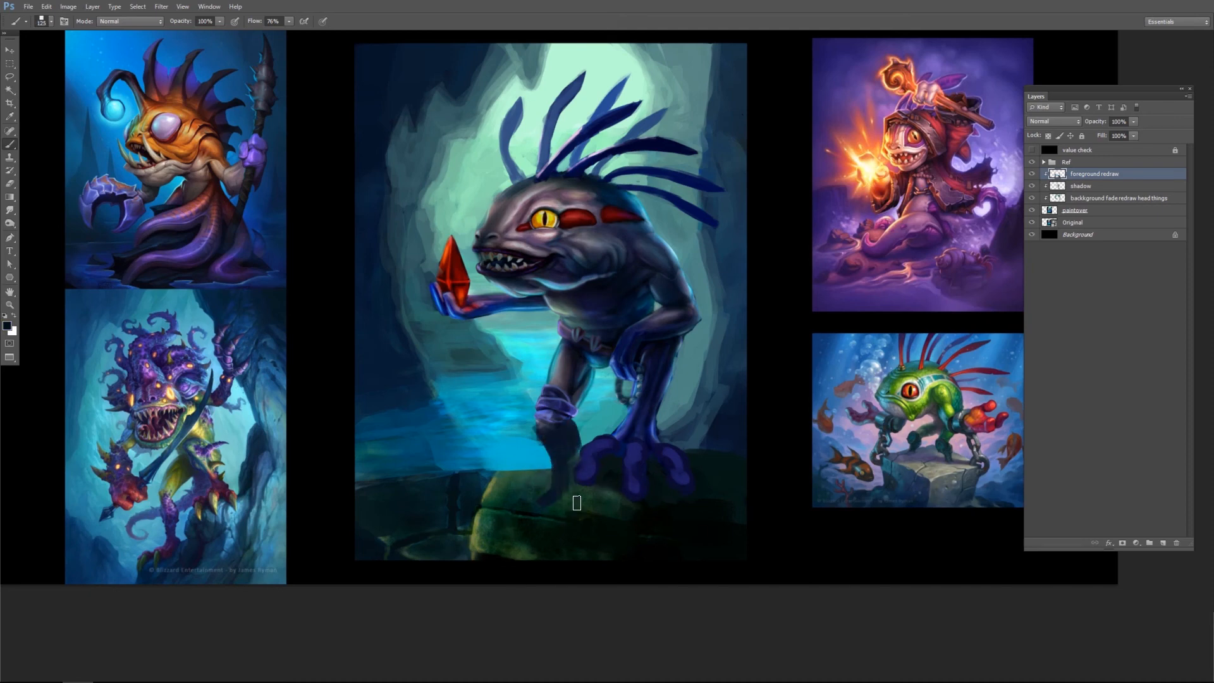
# Reshape the foreground rock into a dark sloping mound beneath the murloc's feet, with water cutting into its edge.
pyautogui.keyDown('alt'); pyautogui.click(520, 457); pyautogui.keyUp('alt')
pyautogui.press(']')
pyautogui.press(']')
pyautogui.press(']')
pyautogui.press(']')
pyautogui.moveTo(545, 475)
pyautogui.mouseDown()
pyautogui.moveTo(474, 509)
pyautogui.moveTo(578, 502)
pyautogui.mouseUp()
pyautogui.keyDown('alt'); pyautogui.click(560, 464); pyautogui.keyUp('alt')
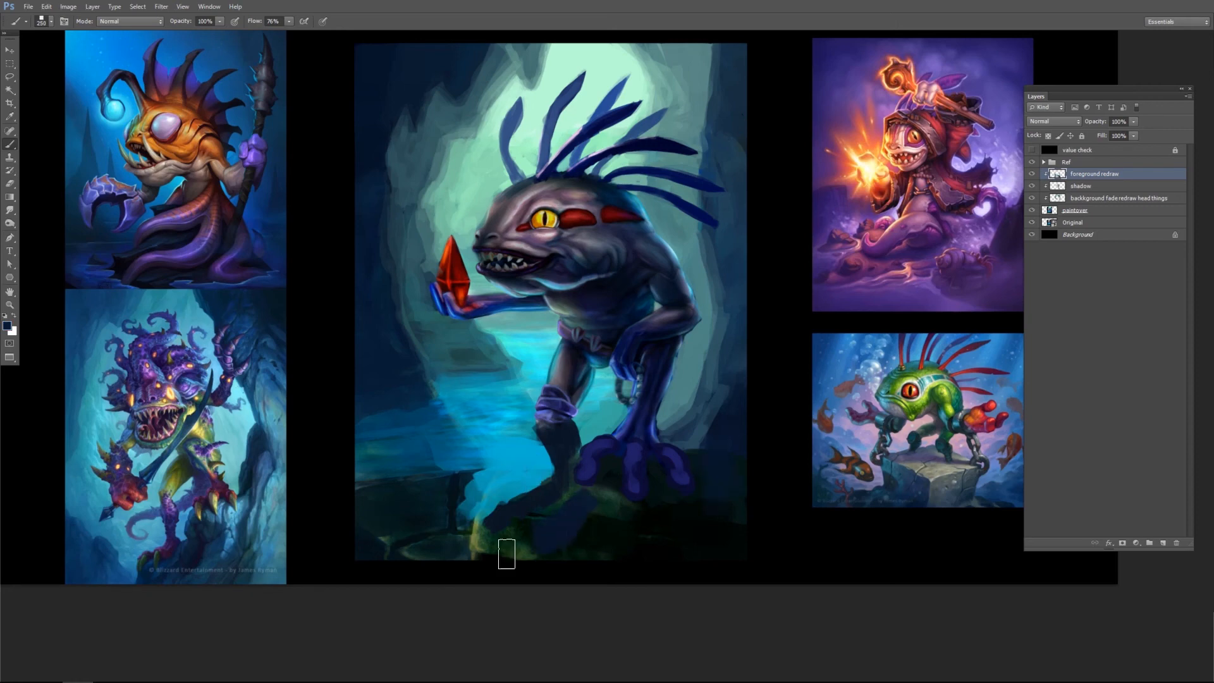
pyautogui.moveTo(506, 544); pyautogui.dragTo(604, 499)
# Cover the remaining lower-left rocks with sampled blue water and add bright cyan ripples to the surface.
pyautogui.keyDown('alt'); pyautogui.click(461, 461); pyautogui.keyUp('alt')
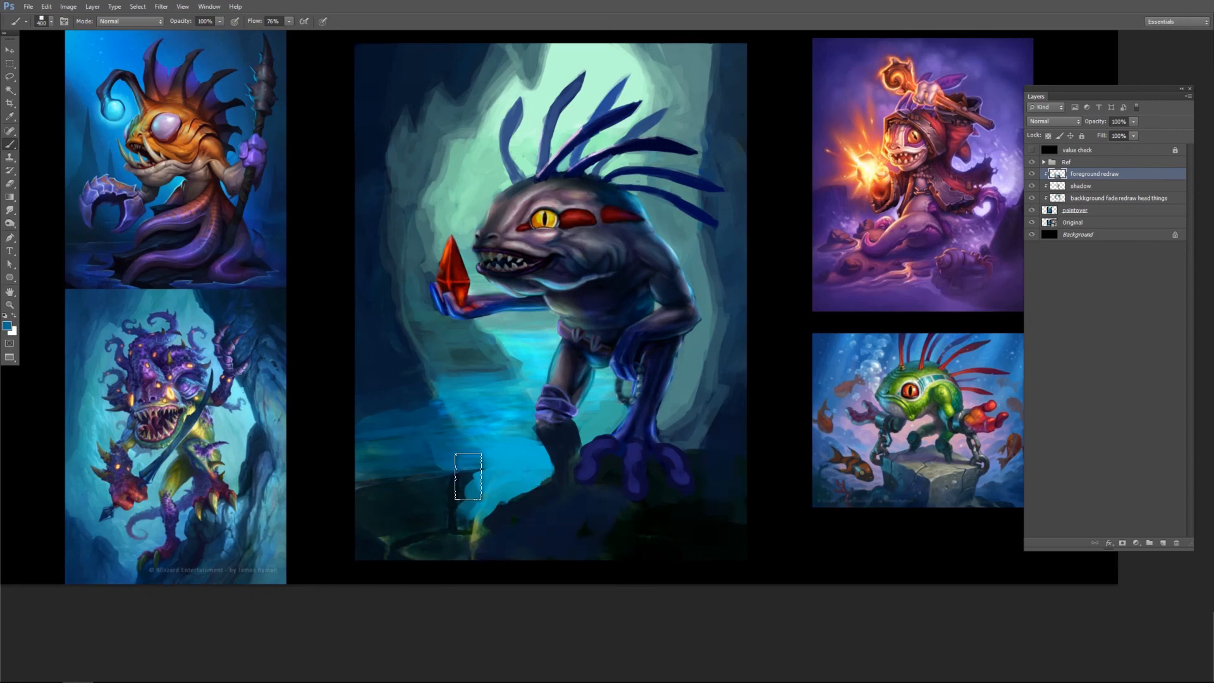
pyautogui.press(']')
pyautogui.press(']')
pyautogui.moveTo(452, 484); pyautogui.dragTo(373, 525)
pyautogui.moveTo(461, 513); pyautogui.dragTo(380, 544)
pyautogui.keyDown('alt'); pyautogui.click(394, 485); pyautogui.keyUp('alt')
pyautogui.moveTo(386, 496); pyautogui.dragTo(445, 477)
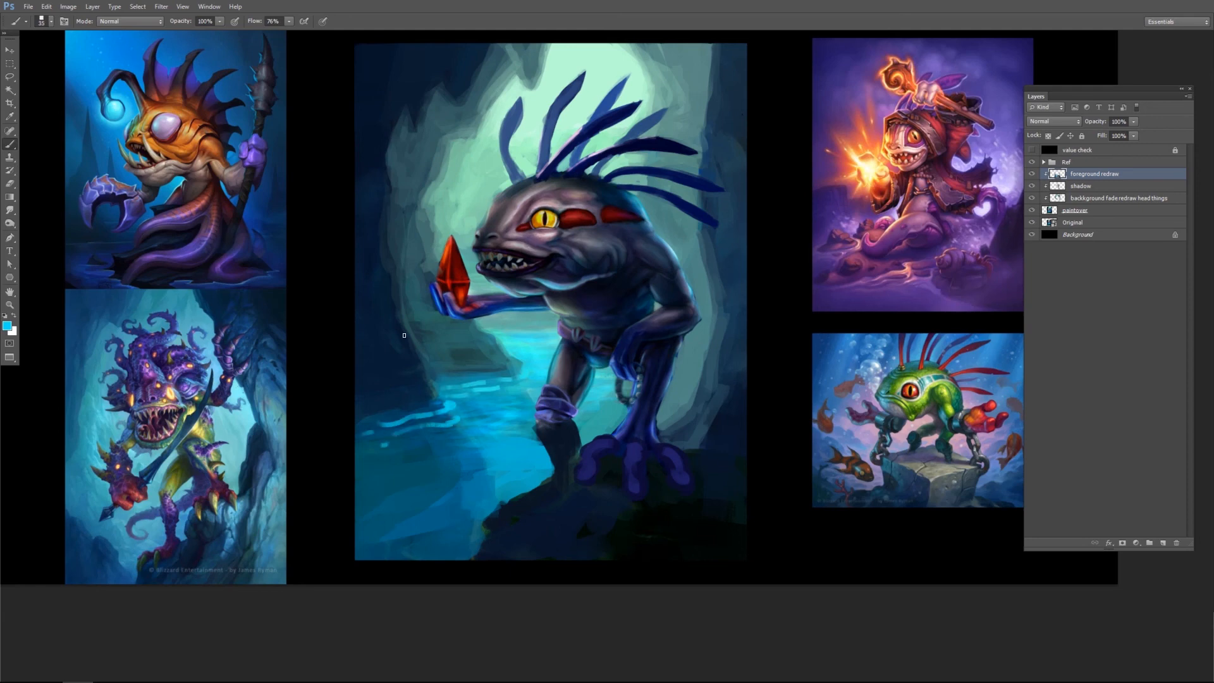
pyautogui.press('r')
pyautogui.press('b')
# Copy the merged hand and crystal onto a new layer, reposition the copy, and rotate it clockwise by about 17 degrees.
pyautogui.moveTo(569, 301); pyautogui.dragTo(611, 349)
pyautogui.hotkey('ctrl', 'shift', 'alt', 'n')
pyautogui.press('l')
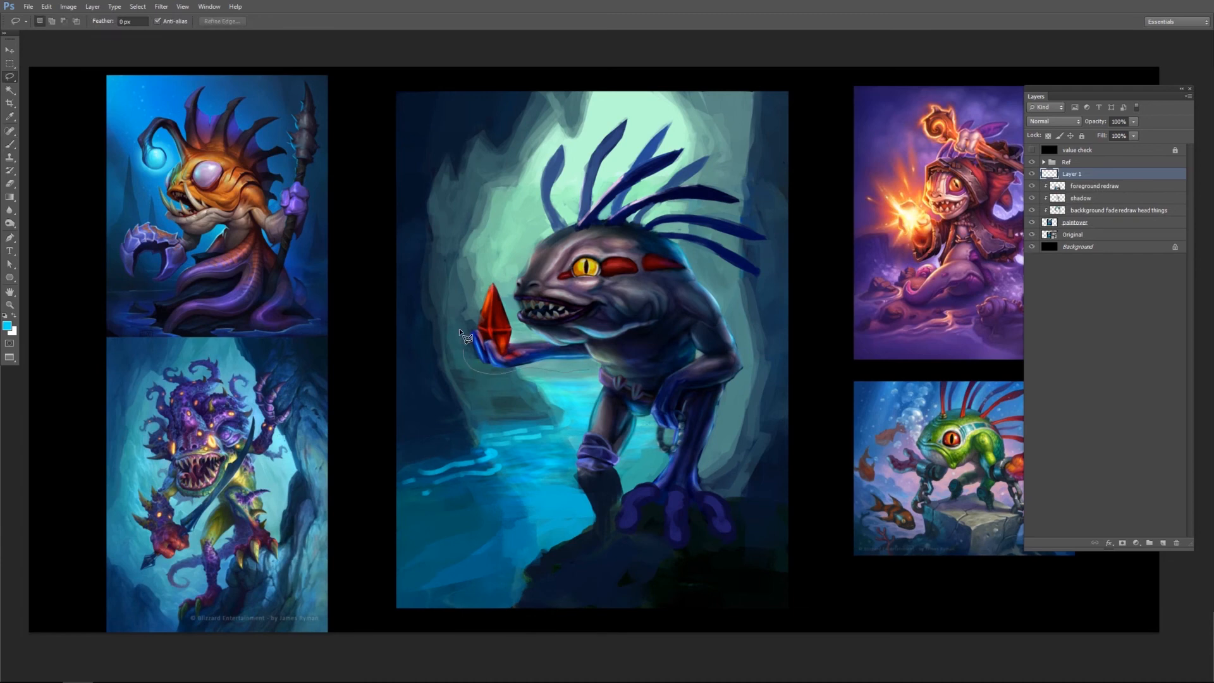
pyautogui.moveTo(593, 380); pyautogui.dragTo(592, 371)
pyautogui.hotkey('ctrl', 'shift', 'c')
pyautogui.hotkey('ctrl', 'v')
pyautogui.press('v')
pyautogui.moveTo(523, 350); pyautogui.dragTo(515, 366)
pyautogui.hotkey('ctrl', 't')
pyautogui.moveTo(623, 392); pyautogui.dragTo(606, 423)
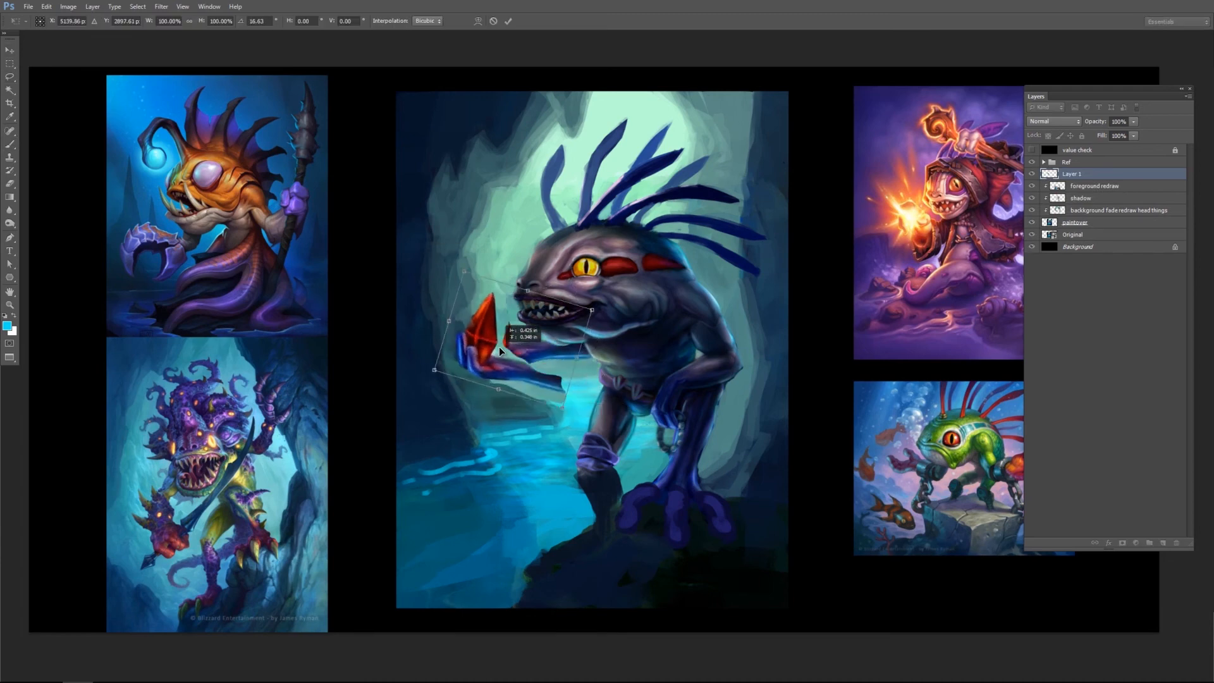
pyautogui.press('Return')
# Repaint the forearm and elbow so the rotated hand joins the body, covering the old arm with background colors.
pyautogui.press('b')
pyautogui.moveTo(508, 312)
pyautogui.mouseDown()
pyautogui.moveTo(583, 355)
pyautogui.moveTo(499, 374)
pyautogui.moveTo(575, 349)
pyautogui.mouseUp()
pyautogui.press('e')
pyautogui.press('b')
pyautogui.keyDown('alt'); pyautogui.click(623, 355); pyautogui.keyUp('alt')
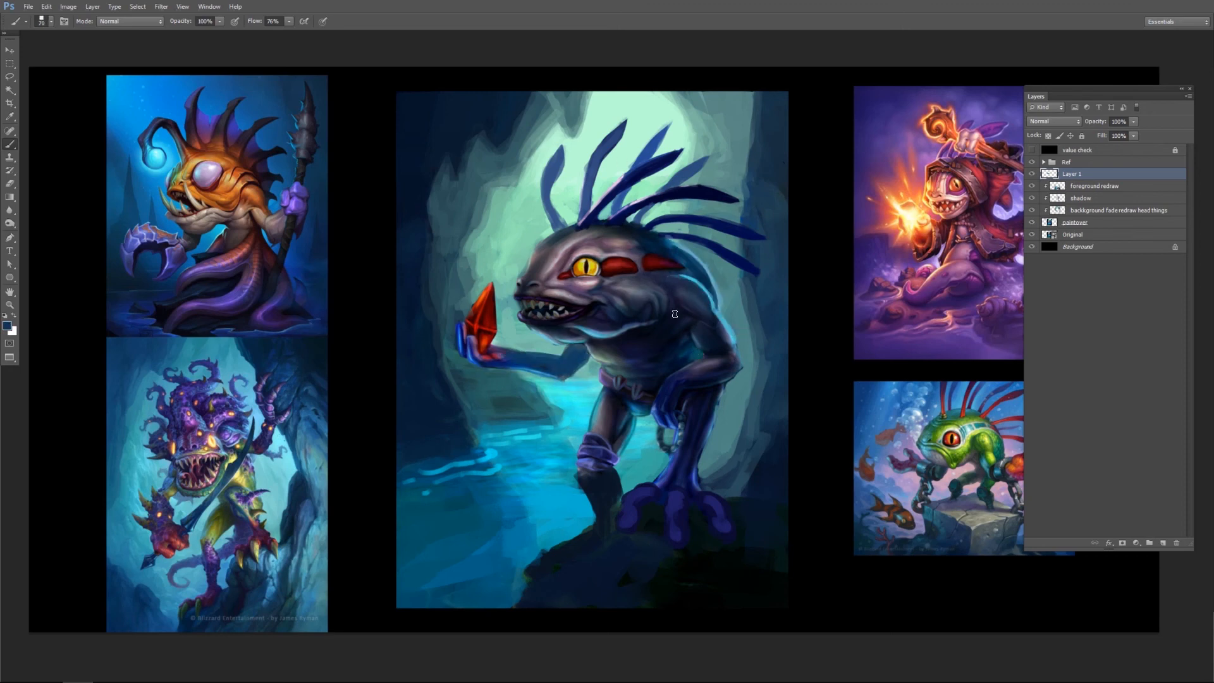
# Copy the merged torso onto a new "torso redraw" layer and reshape it with Free Transform.
pyautogui.click(1163, 543)
pyautogui.press('l')
pyautogui.hotkey('ctrl', 'shift', 'c')
pyautogui.hotkey('ctrl', 'v')
pyautogui.hotkey('ctrl', 't')
pyautogui.rightClick(594, 363)
pyautogui.moveTo(583, 381)
pyautogui.mouseDown()
pyautogui.moveTo(592, 395)
pyautogui.moveTo(644, 352)
pyautogui.mouseUp()
pyautogui.click(623, 447)
pyautogui.press('Return')
pyautogui.press('b')
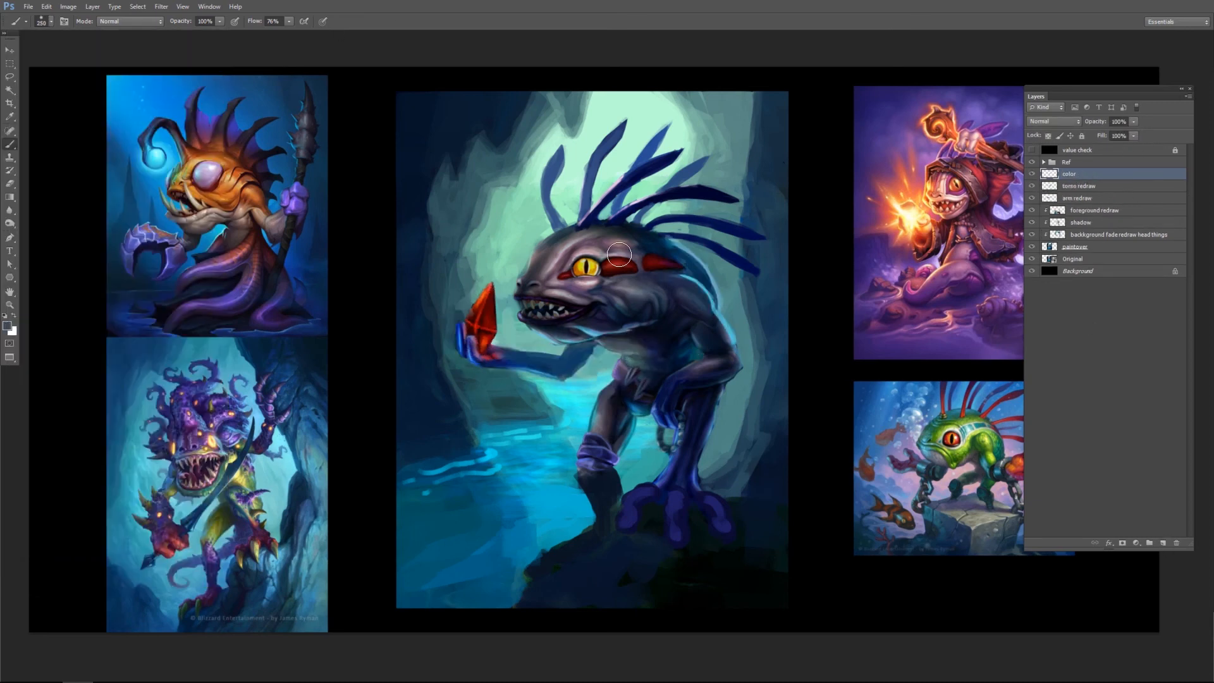
# Set the "color" layer's blend mode to Overlay and tint the murloc's head with a newly picked color.
pyautogui.click(1053, 121)
pyautogui.click(1050, 275)
pyautogui.click(7, 326)
pyautogui.moveTo(949, 333); pyautogui.dragTo(668, 375)
pyautogui.click(696, 490)
pyautogui.click(604, 448)
pyautogui.click(797, 393)
pyautogui.moveTo(623, 246); pyautogui.dragTo(544, 271)
# Adjust the foreground color to a lighter warm tone and tint more of the jaw and upper body.
pyautogui.click(7, 326)
pyautogui.click(696, 510)
pyautogui.click(596, 431)
pyautogui.click(797, 395)
pyautogui.moveTo(564, 311)
pyautogui.mouseDown()
pyautogui.moveTo(667, 359)
pyautogui.moveTo(611, 324)
pyautogui.mouseUp()
pyautogui.click(7, 326)
pyautogui.click(697, 515)
pyautogui.click(598, 408)
pyautogui.click(797, 395)
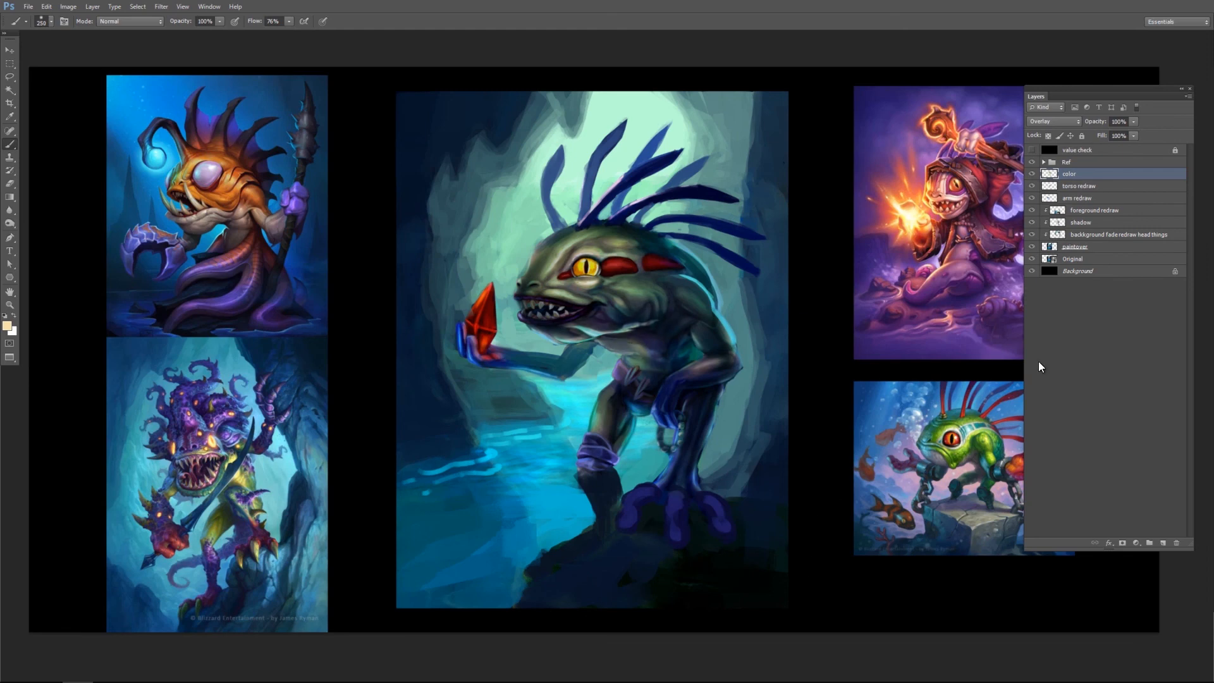
# Add a "rim light" layer, start a cyan rim light on the murloc, and set the layer's blend mode to Screen.
pyautogui.click(1163, 543)
pyautogui.doubleClick(1072, 174)
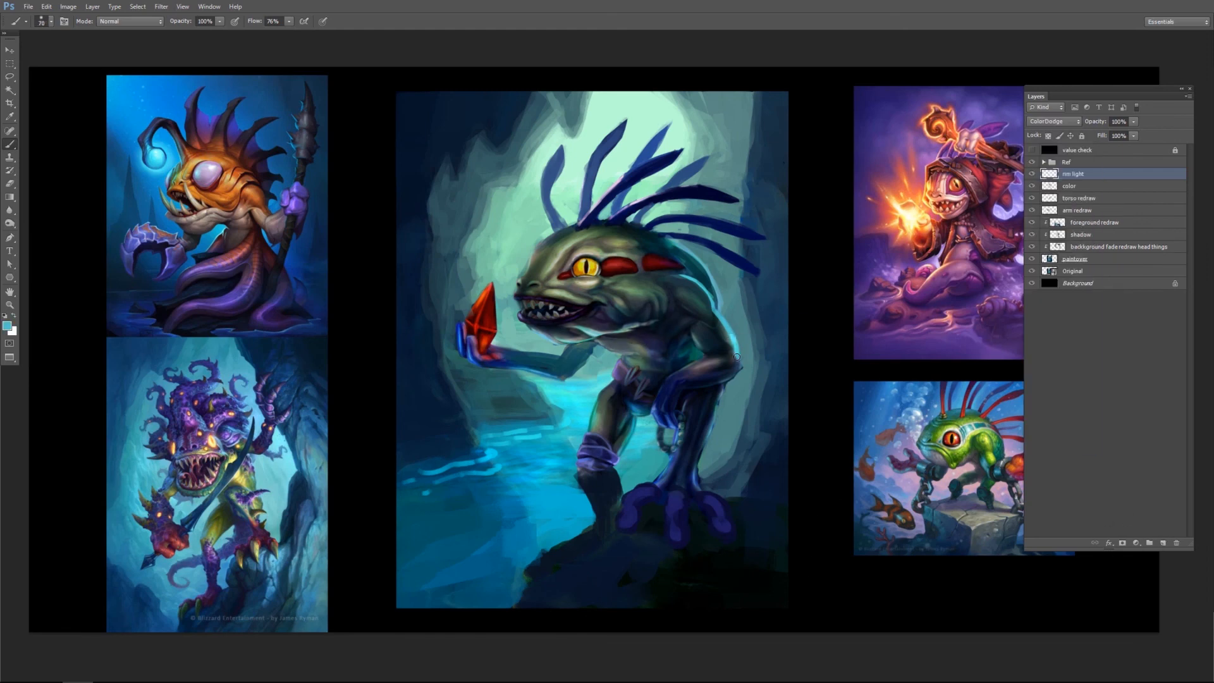
pyautogui.moveTo(589, 334); pyautogui.dragTo(623, 327)
pyautogui.press('z')
pyautogui.moveTo(574, 312); pyautogui.dragTo(653, 392)
pyautogui.click(1054, 121)
pyautogui.click(1043, 111)
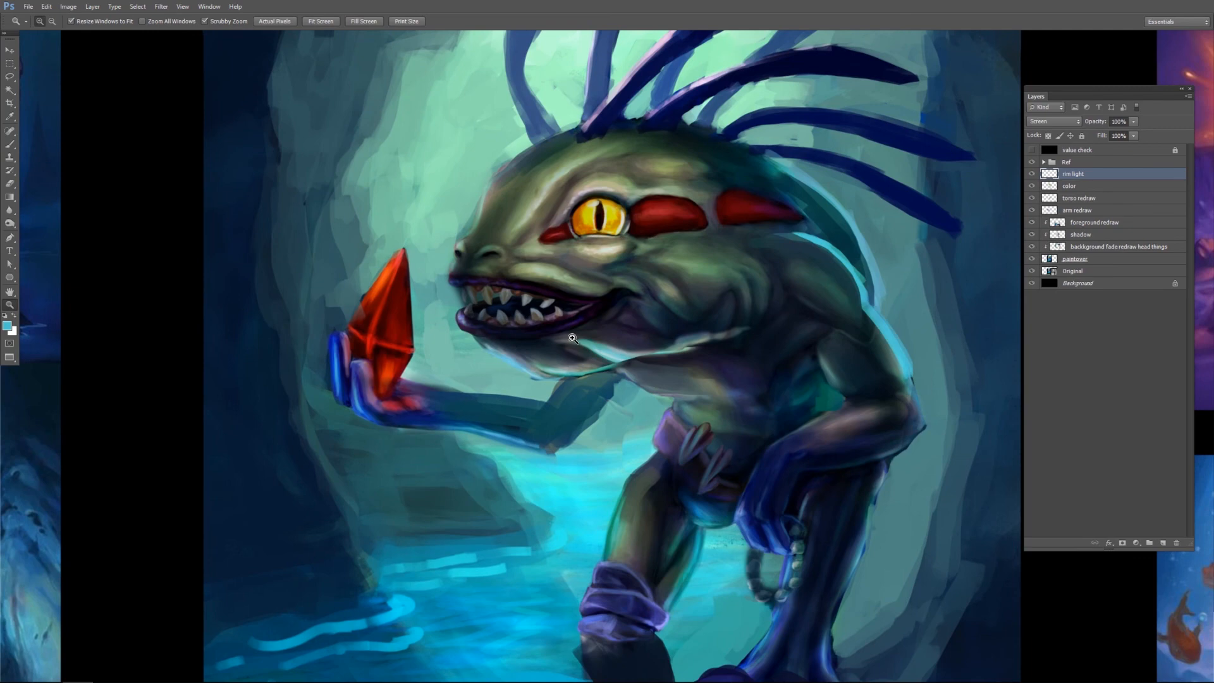
# Extend the cyan rim light along the murloc's jaw and throat and set the rim light layer's blend mode to Normal.
pyautogui.press('b')
pyautogui.moveTo(585, 348); pyautogui.dragTo(747, 328)
pyautogui.moveTo(626, 364); pyautogui.dragTo(474, 348)
pyautogui.click(1053, 121)
pyautogui.click(1044, 130)
pyautogui.moveTo(727, 345); pyautogui.dragTo(610, 354)
# Refine the rim light strokes beneath the lower jaw and along the chest fold with an adjusted brush.
pyautogui.click(51, 22)
pyautogui.moveTo(752, 322)
pyautogui.mouseDown()
pyautogui.moveTo(588, 361)
pyautogui.moveTo(749, 323)
pyautogui.mouseUp()
pyautogui.moveTo(629, 361)
pyautogui.mouseDown()
pyautogui.moveTo(502, 361)
pyautogui.moveTo(573, 336)
pyautogui.mouseUp()
pyautogui.press('e')
pyautogui.press('b')
pyautogui.moveTo(753, 324)
pyautogui.mouseDown()
pyautogui.moveTo(647, 358)
pyautogui.moveTo(633, 280)
pyautogui.mouseUp()
pyautogui.moveTo(607, 323)
pyautogui.mouseDown()
pyautogui.moveTo(689, 339)
pyautogui.moveTo(680, 312)
pyautogui.moveTo(734, 316)
pyautogui.moveTo(812, 354)
pyautogui.mouseUp()
# Soften the rim light around the throat and chest with sampled tones at 30% and 70% brush opacity.
pyautogui.press('3')
pyautogui.press(']')
pyautogui.press(']')
pyautogui.keyDown('alt'); pyautogui.click(810, 352); pyautogui.keyUp('alt')
pyautogui.moveTo(599, 348)
pyautogui.mouseDown()
pyautogui.moveTo(719, 370)
pyautogui.moveTo(686, 405)
pyautogui.mouseUp()
pyautogui.press('7')
pyautogui.moveTo(660, 425)
pyautogui.mouseDown()
pyautogui.moveTo(583, 396)
pyautogui.moveTo(645, 383)
pyautogui.mouseUp()
pyautogui.keyDown('alt'); pyautogui.click(623, 363); pyautogui.keyUp('alt')
pyautogui.press('[')
pyautogui.press('[')
pyautogui.press('[')
pyautogui.press('[')
pyautogui.moveTo(544, 362)
pyautogui.mouseDown()
pyautogui.moveTo(659, 366)
pyautogui.moveTo(598, 323)
pyautogui.mouseUp()
# Paint broad strokes of sampled background color around the head and its tendrils with a much larger brush.
pyautogui.keyDown('alt'); pyautogui.click(591, 277); pyautogui.keyUp('alt')
pyautogui.press(']')
pyautogui.press(']')
pyautogui.press(']')
pyautogui.press(']')
pyautogui.press(']')
pyautogui.press(']')
pyautogui.press(']')
pyautogui.moveTo(566, 170)
pyautogui.mouseDown()
pyautogui.moveTo(530, 218)
pyautogui.moveTo(620, 189)
pyautogui.mouseUp()
pyautogui.moveTo(836, 248); pyautogui.dragTo(898, 270)
pyautogui.moveTo(499, 213)
pyautogui.mouseDown()
pyautogui.moveTo(545, 257)
pyautogui.moveTo(569, 146)
pyautogui.moveTo(500, 224)
pyautogui.mouseUp()
pyautogui.keyDown('alt'); pyautogui.click(597, 242); pyautogui.keyUp('alt')
pyautogui.press(']')
pyautogui.press(']')
# Paint a pale green rim light along the crown and forehead, then blend it with a sampled dark green.
pyautogui.keyDown('alt'); pyautogui.click(685, 79); pyautogui.keyUp('alt')
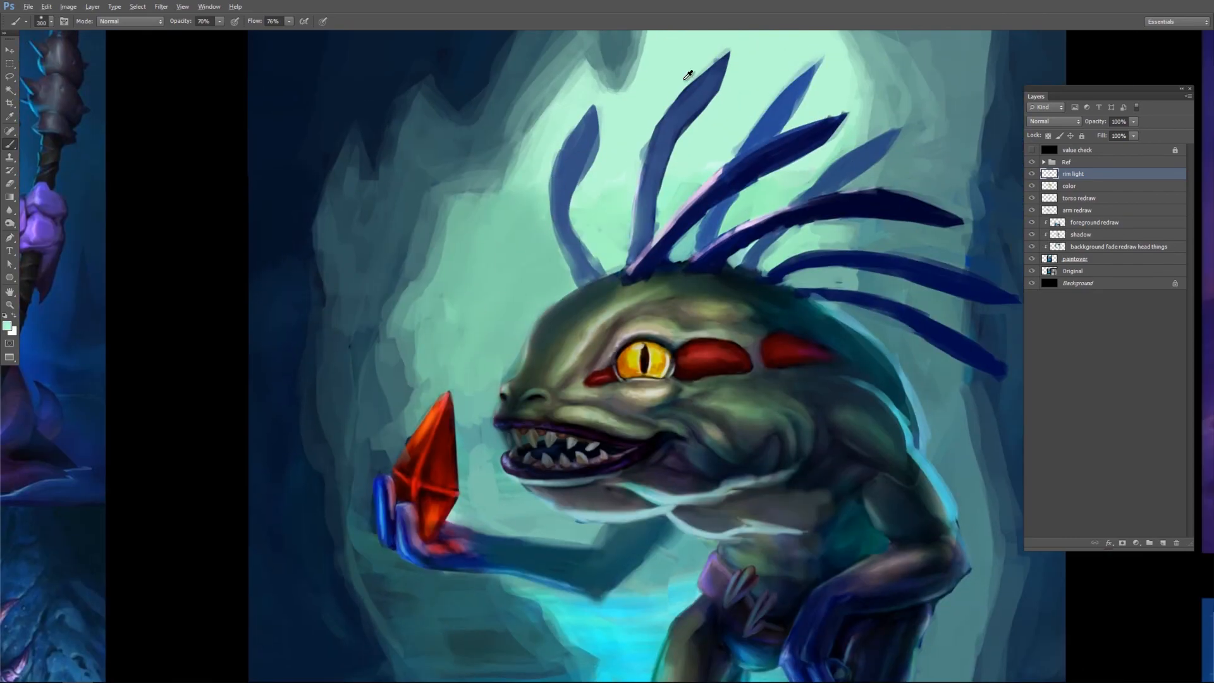
pyautogui.moveTo(538, 321); pyautogui.dragTo(524, 358)
pyautogui.moveTo(394, 358)
pyautogui.mouseDown()
pyautogui.moveTo(783, 258)
pyautogui.moveTo(456, 351)
pyautogui.mouseUp()
pyautogui.moveTo(679, 279); pyautogui.dragTo(718, 230)
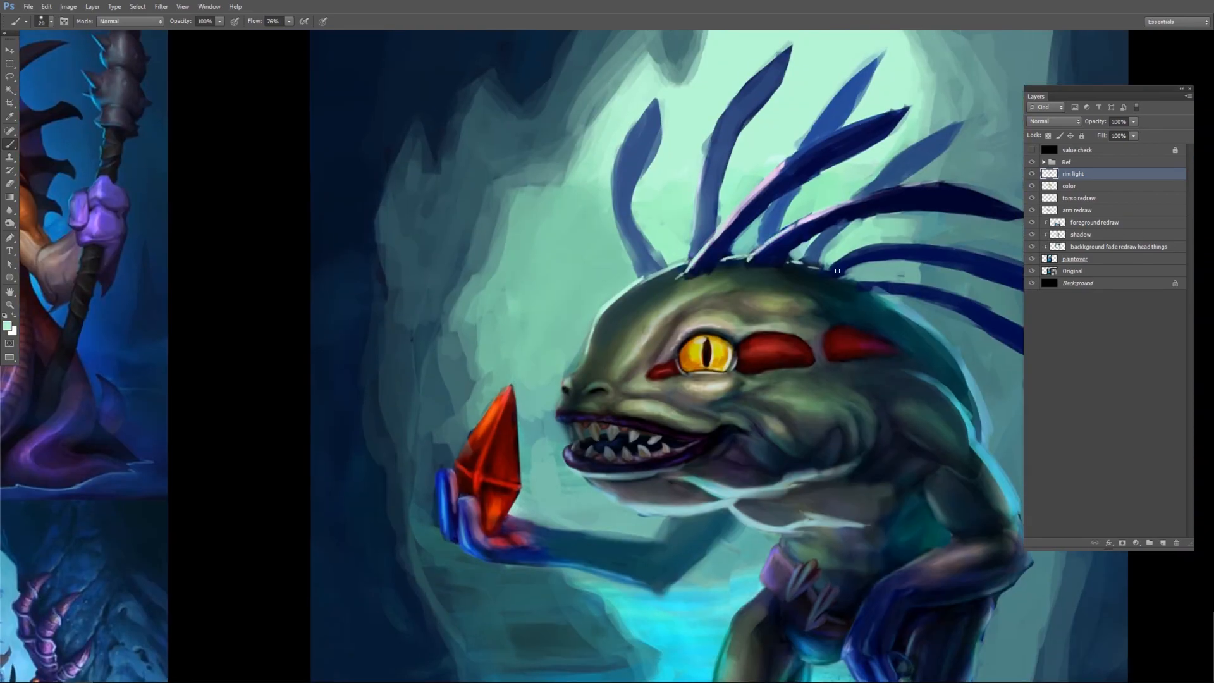
pyautogui.keyDown('alt'); pyautogui.click(686, 272); pyautogui.keyUp('alt')
pyautogui.press(']')
pyautogui.moveTo(644, 302)
pyautogui.mouseDown()
pyautogui.moveTo(809, 300)
pyautogui.moveTo(829, 286)
pyautogui.mouseUp()
pyautogui.keyDown('alt'); pyautogui.click(801, 310); pyautogui.keyUp('alt')
pyautogui.moveTo(803, 281); pyautogui.dragTo(699, 234)
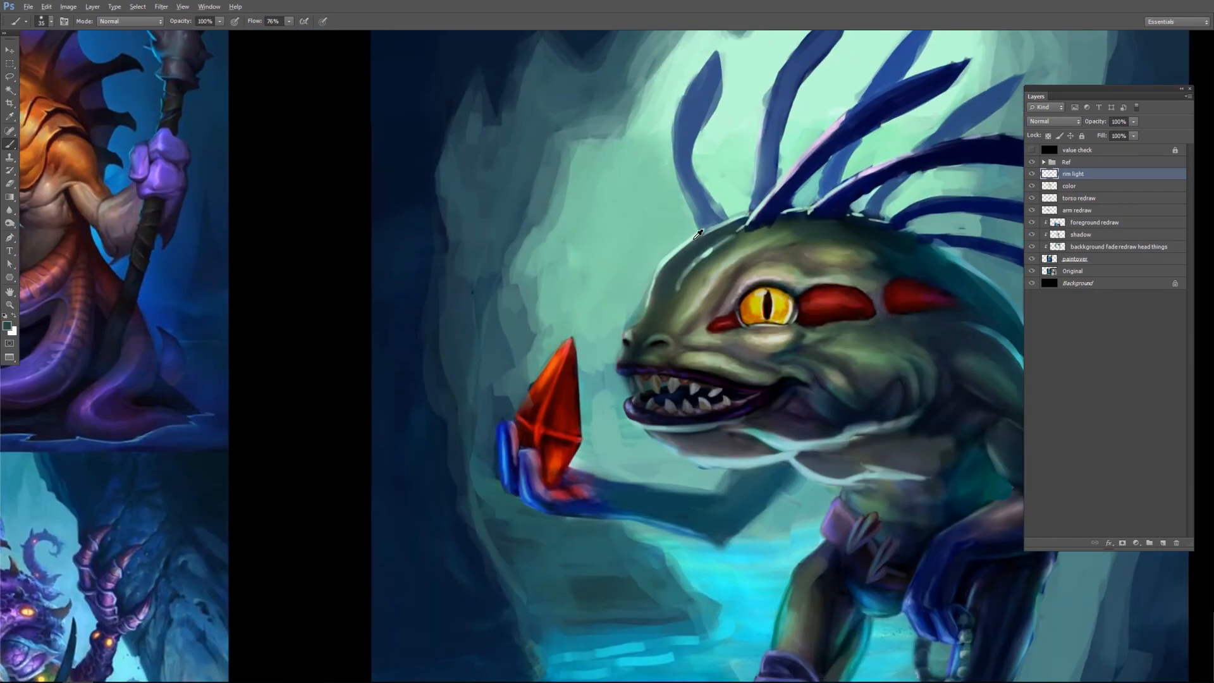
# Add thin pale green highlights along the top of the raised forearm and the edge of the hip cloth.
pyautogui.keyDown('alt'); pyautogui.click(699, 234); pyautogui.keyUp('alt')
pyautogui.press('[')
pyautogui.moveTo(541, 266); pyautogui.dragTo(499, 210)
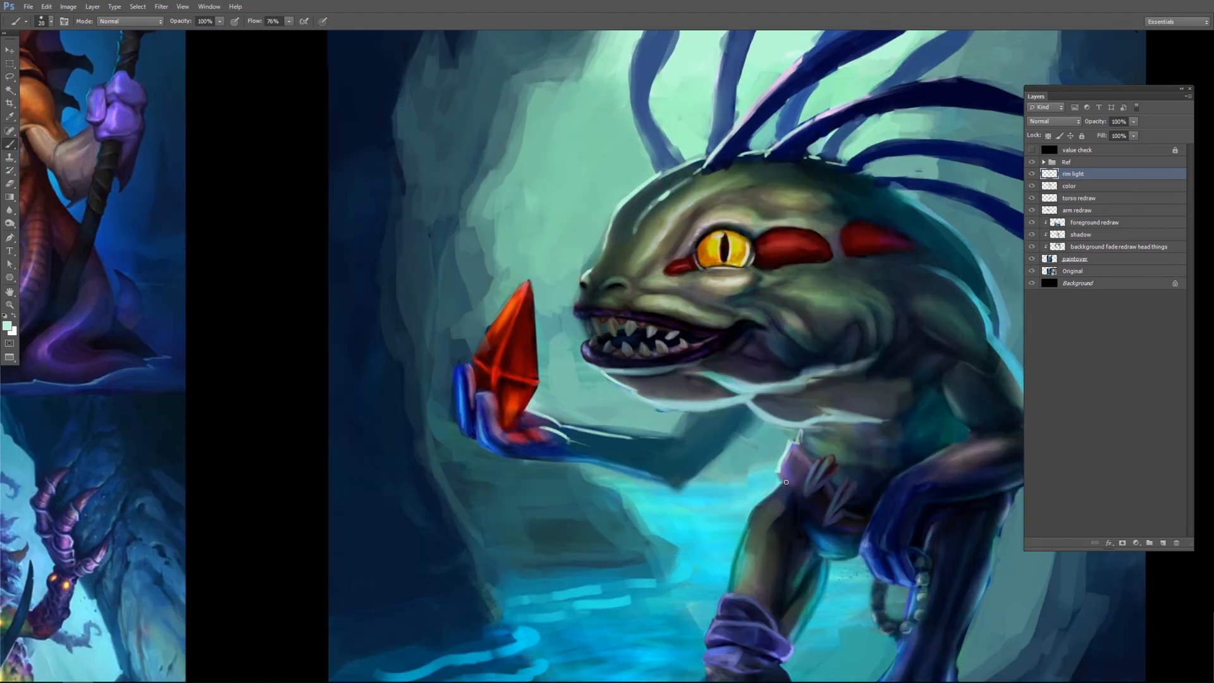
pyautogui.moveTo(786, 482); pyautogui.dragTo(632, 432)
# Enlarge the brush, pick a new color, and paint a broad stroke at 40% opacity.
pyautogui.press(']')
pyautogui.press(']')
pyautogui.press(']')
pyautogui.press(']')
pyautogui.press(']')
pyautogui.keyDown('alt'); pyautogui.click(537, 343); pyautogui.keyUp('alt')
pyautogui.click(7, 326)
pyautogui.click(582, 428)
pyautogui.click(799, 393)
pyautogui.press('4')
pyautogui.moveTo(575, 342)
pyautogui.mouseDown()
pyautogui.moveTo(474, 329)
pyautogui.moveTo(484, 335)
pyautogui.mouseUp()
# Blend the surrounding areas with broad, low-opacity strokes of sampled colors.
pyautogui.keyDown('alt'); pyautogui.click(619, 222); pyautogui.keyUp('alt')
pyautogui.press(']')
pyautogui.press(']')
pyautogui.moveTo(626, 329); pyautogui.dragTo(474, 324)
pyautogui.keyDown('alt'); pyautogui.click(579, 293); pyautogui.keyUp('alt')
pyautogui.moveTo(607, 357); pyautogui.dragTo(642, 365)
pyautogui.moveTo(661, 322); pyautogui.dragTo(575, 316)
pyautogui.moveTo(571, 307); pyautogui.dragTo(639, 310)
pyautogui.keyDown('alt'); pyautogui.click(649, 291); pyautogui.keyUp('alt')
pyautogui.moveTo(723, 317); pyautogui.dragTo(761, 337)
# Examine the whole painting in grayscale with the value check layer and compare it with the paintover layer hidden.
pyautogui.press('z')
pyautogui.moveTo(643, 292); pyautogui.dragTo(544, 292)
pyautogui.click(1032, 150)
pyautogui.click(1033, 259)
pyautogui.click(1032, 258)
pyautogui.click(1032, 149)
# Select the painting's area and lay sampled mint radial gradients at 30% opacity over the cave opening on the rim light layer.
pyautogui.moveTo(551, 216); pyautogui.dragTo(643, 185)
pyautogui.hotkey('ctrl', 'shift', 'i')
pyautogui.press('g')
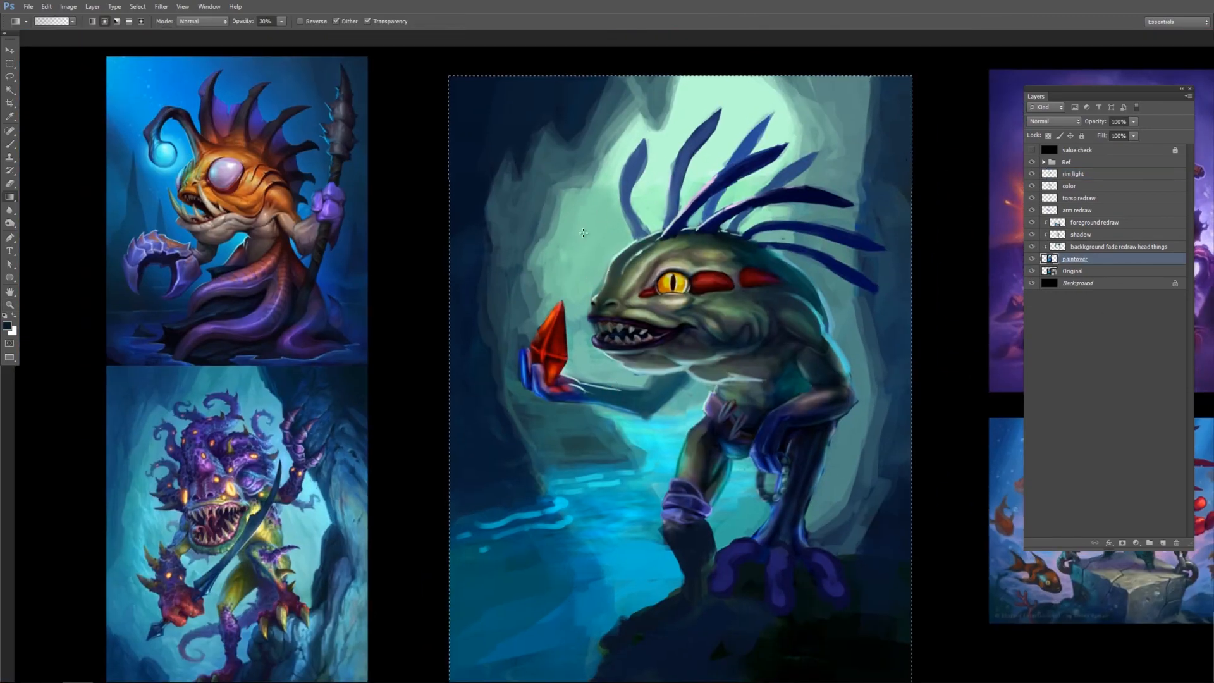
pyautogui.click(1073, 173)
pyautogui.keyDown('alt'); pyautogui.click(664, 86); pyautogui.keyUp('alt')
pyautogui.moveTo(665, 71); pyautogui.dragTo(696, 203)
pyautogui.moveTo(689, 159); pyautogui.dragTo(847, 274)
pyautogui.moveTo(901, 86); pyautogui.dragTo(828, 168)
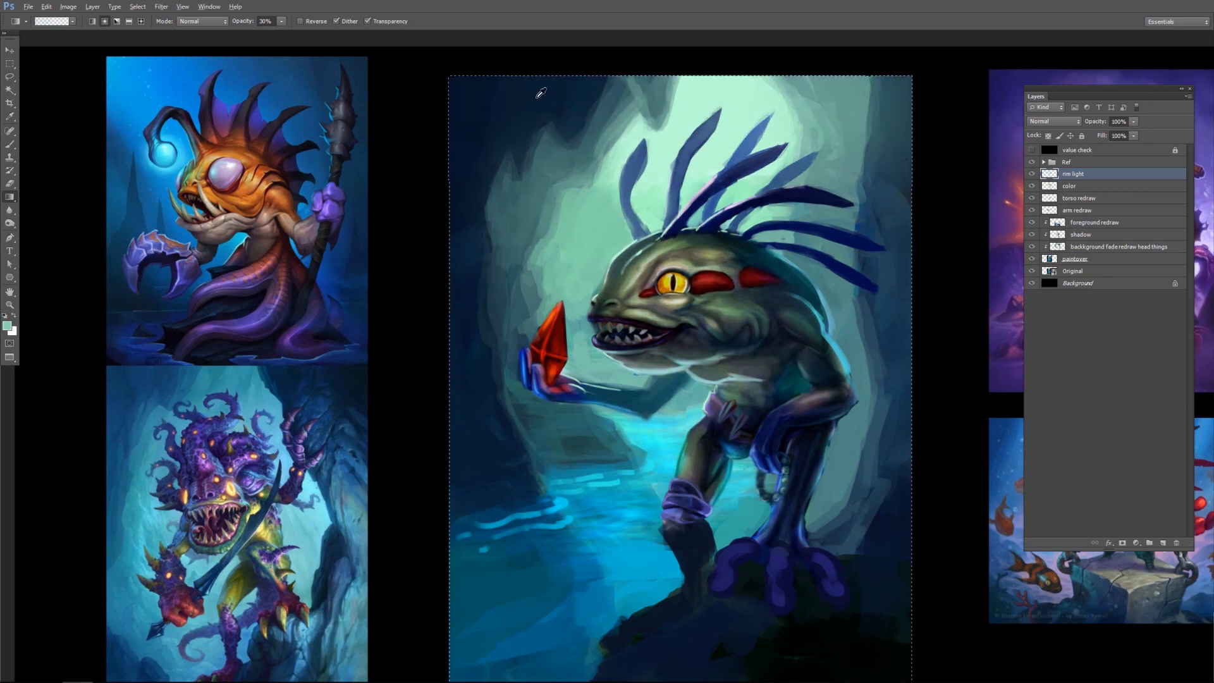
# Darken the outer cave and lower foreground with sampled dark blue radial gradients at 30% opacity.
pyautogui.moveTo(453, 87); pyautogui.dragTo(544, 143)
pyautogui.moveTo(518, 354); pyautogui.dragTo(479, 265)
pyautogui.keyDown('alt'); pyautogui.click(436, 354); pyautogui.keyUp('alt')
pyautogui.moveTo(420, 588); pyautogui.dragTo(544, 481)
pyautogui.moveTo(556, 588); pyautogui.dragTo(607, 468)
pyautogui.moveTo(863, 442); pyautogui.dragTo(793, 386)
pyautogui.moveTo(535, 370)
pyautogui.mouseDown()
pyautogui.moveTo(583, 444)
pyautogui.moveTo(546, 387)
pyautogui.mouseUp()
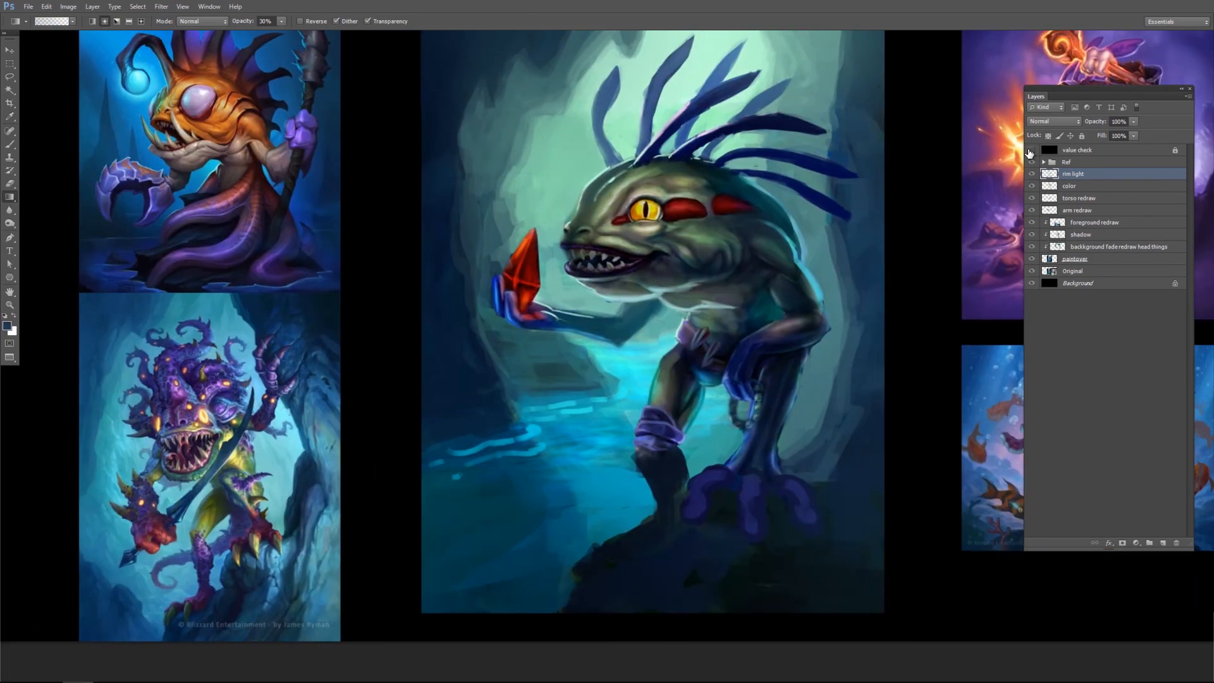
# Check the painting's values in grayscale against the references and rename the rim light layer "polish".
pyautogui.click(1032, 150)
pyautogui.press('z')
pyautogui.moveTo(854, 212); pyautogui.dragTo(758, 218)
pyautogui.moveTo(902, 247); pyautogui.dragTo(897, 245)
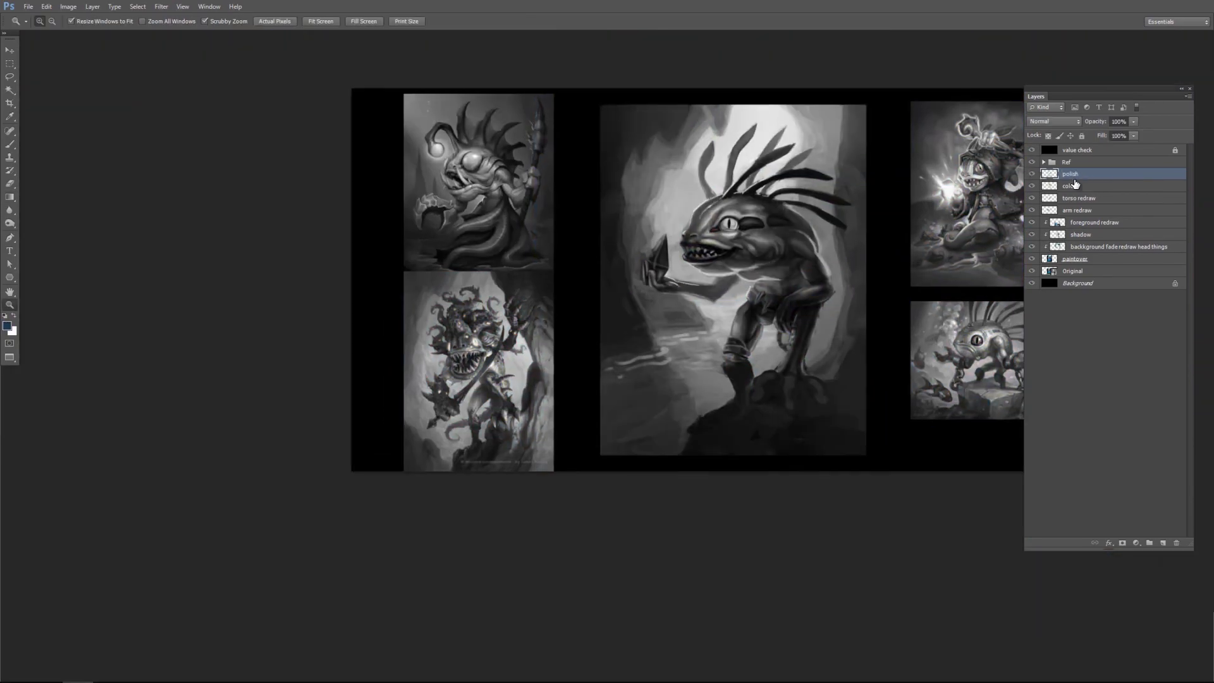
pyautogui.moveTo(820, 432); pyautogui.dragTo(828, 254)
# Add a layer named "red" in Color Dodge mode and try a red glow sampled from the crystal around the hand.
pyautogui.click(1163, 543)
pyautogui.doubleClick(1070, 175)
pyautogui.write('red')
pyautogui.click(1053, 121)
pyautogui.click(1046, 243)
pyautogui.press('b')
pyautogui.keyDown('alt'); pyautogui.click(450, 412); pyautogui.keyUp('alt')
pyautogui.moveTo(443, 414); pyautogui.dragTo(506, 443)
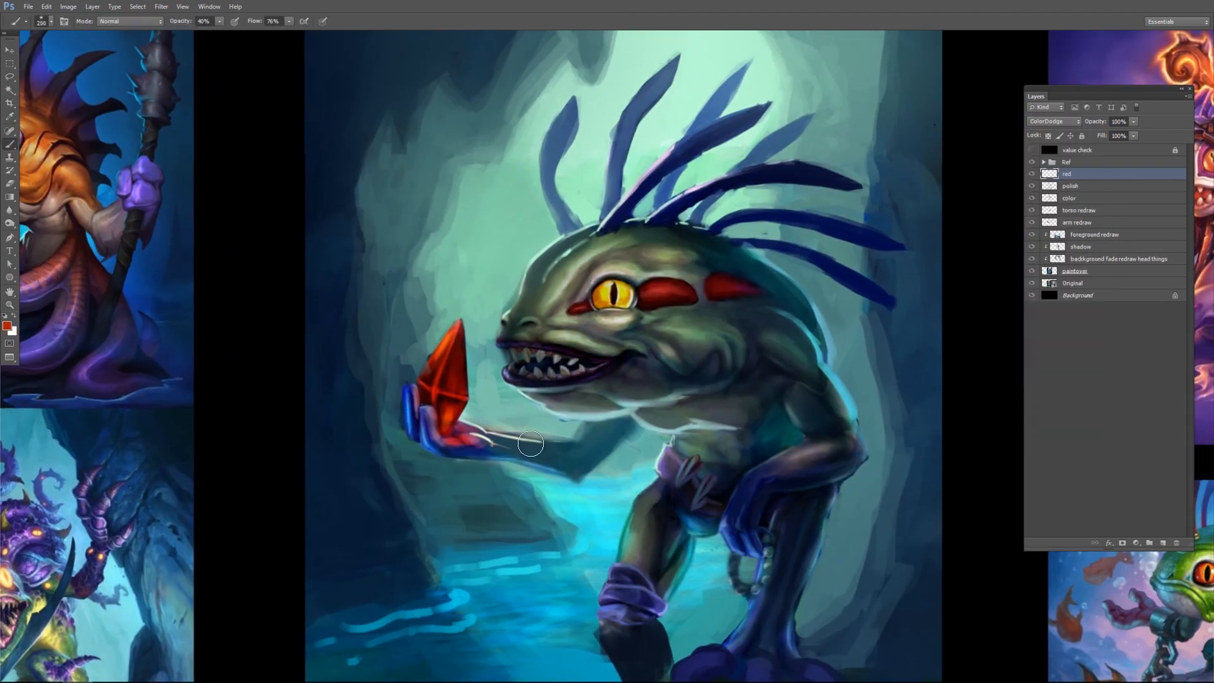
# Undo the trial glow, pick an orange-red, set the red layer to Screen, and tint the snout and lips at 20% opacity.
pyautogui.click(7, 327)
pyautogui.hotkey('ctrl', 'alt', 'z')
pyautogui.click(1054, 121)
pyautogui.click(1043, 233)
pyautogui.moveTo(532, 306); pyautogui.dragTo(572, 394)
pyautogui.hotkey('ctrl', 'z')
pyautogui.press('2')
pyautogui.moveTo(545, 273)
pyautogui.mouseDown()
pyautogui.moveTo(511, 337)
pyautogui.moveTo(538, 373)
pyautogui.mouseUp()
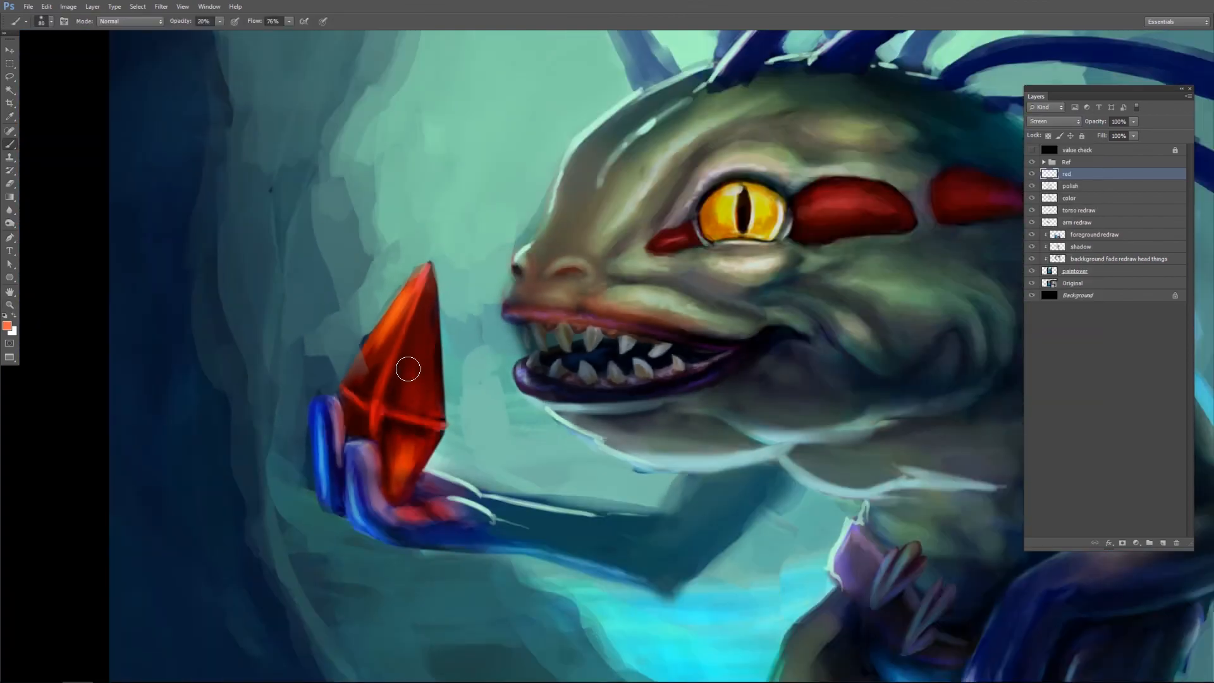
# Cast an orange gradient glow around the crystal and paint full-opacity orange highlights on the fingers and palm.
pyautogui.press('g')
pyautogui.moveTo(410, 404); pyautogui.dragTo(557, 404)
pyautogui.press('b')
pyautogui.press('0')
pyautogui.moveTo(357, 443); pyautogui.dragTo(382, 485)
pyautogui.moveTo(381, 486); pyautogui.dragTo(412, 516)
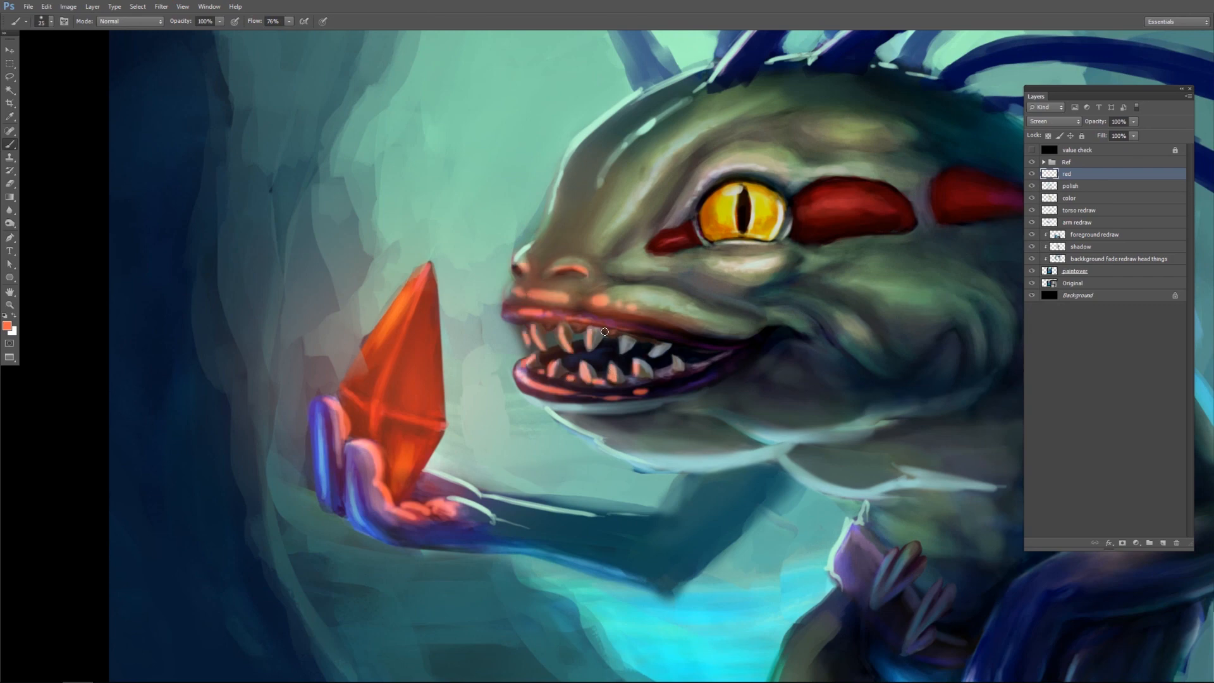
# Paint orange reflected light on the upper lip, snout, cheek folds and the skin in front of the eye.
pyautogui.moveTo(614, 272); pyautogui.dragTo(686, 276)
pyautogui.moveTo(690, 278); pyautogui.dragTo(753, 294)
pyautogui.moveTo(647, 245); pyautogui.dragTo(681, 251)
pyautogui.moveTo(694, 189); pyautogui.dragTo(663, 229)
pyautogui.moveTo(523, 286)
pyautogui.mouseDown()
pyautogui.moveTo(593, 236)
pyautogui.moveTo(612, 298)
pyautogui.mouseUp()
# Paint full-opacity orange reflected light on the murloc's chin and along the underside of the lower lip.
pyautogui.press('3')
pyautogui.press(']')
pyautogui.press(']')
pyautogui.press(']')
pyautogui.press(']')
pyautogui.press(']')
pyautogui.press(']')
pyautogui.press(']')
pyautogui.press('[')
pyautogui.press('[')
pyautogui.press('[')
pyautogui.press('[')
pyautogui.press('[')
pyautogui.press('0')
pyautogui.moveTo(564, 416); pyautogui.dragTo(646, 438)
pyautogui.moveTo(636, 393); pyautogui.dragTo(672, 392)
# Soften the orange light on the snout and cheek with a 30% eraser, and extend it along the chin and lower lip.
pyautogui.press('e')
pyautogui.moveTo(750, 292); pyautogui.dragTo(694, 282)
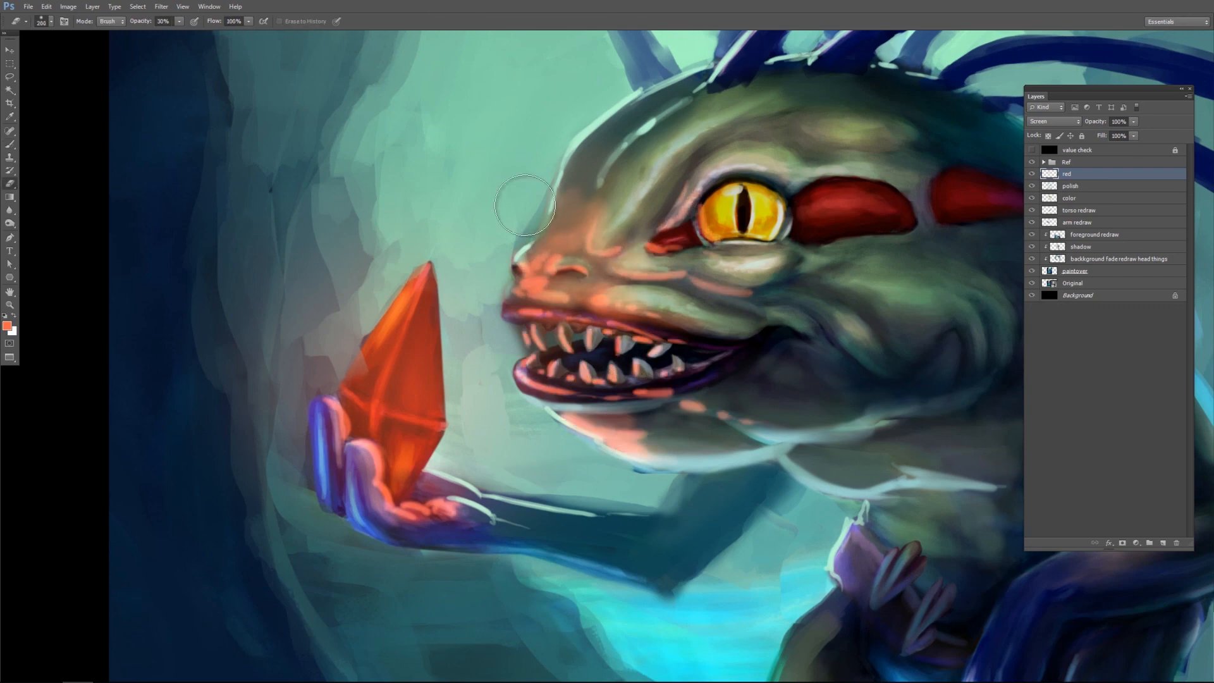
pyautogui.moveTo(549, 209); pyautogui.dragTo(598, 218)
pyautogui.press('b')
pyautogui.moveTo(640, 425)
pyautogui.mouseDown()
pyautogui.moveTo(623, 445)
pyautogui.moveTo(661, 417)
pyautogui.mouseUp()
pyautogui.moveTo(684, 404); pyautogui.dragTo(788, 423)
pyautogui.moveTo(710, 374); pyautogui.dragTo(647, 386)
pyautogui.press('e')
pyautogui.moveTo(696, 389); pyautogui.dragTo(651, 392)
pyautogui.moveTo(747, 292); pyautogui.dragTo(699, 285)
# Paint stronger orange light over the snout, nostrils and upper lip, and tint the inside of the mouth.
pyautogui.press('b')
pyautogui.moveTo(536, 261); pyautogui.dragTo(647, 275)
pyautogui.moveTo(606, 294); pyautogui.dragTo(662, 305)
pyautogui.moveTo(549, 243); pyautogui.dragTo(614, 215)
pyautogui.moveTo(519, 305)
pyautogui.mouseDown()
pyautogui.moveTo(601, 318)
pyautogui.moveTo(541, 298)
pyautogui.mouseUp()
pyautogui.moveTo(595, 358)
pyautogui.mouseDown()
pyautogui.moveTo(602, 333)
pyautogui.moveTo(699, 336)
pyautogui.moveTo(753, 319)
pyautogui.mouseUp()
pyautogui.press('e')
pyautogui.hotkey('ctrl', 'space')
pyautogui.moveTo(546, 368)
pyautogui.mouseDown()
pyautogui.moveTo(457, 364)
pyautogui.moveTo(538, 365)
pyautogui.mouseUp()
pyautogui.press('b')
# Add a new layer above the red layer and paint around the front of the mouth and snout at 50% opacity.
pyautogui.click(1163, 542)
pyautogui.moveTo(789, 439); pyautogui.dragTo(610, 497)
pyautogui.click(1068, 186)
pyautogui.click(1032, 186)
pyautogui.click(1032, 186)
pyautogui.click(1071, 174)
pyautogui.moveTo(543, 411); pyautogui.dragTo(607, 408)
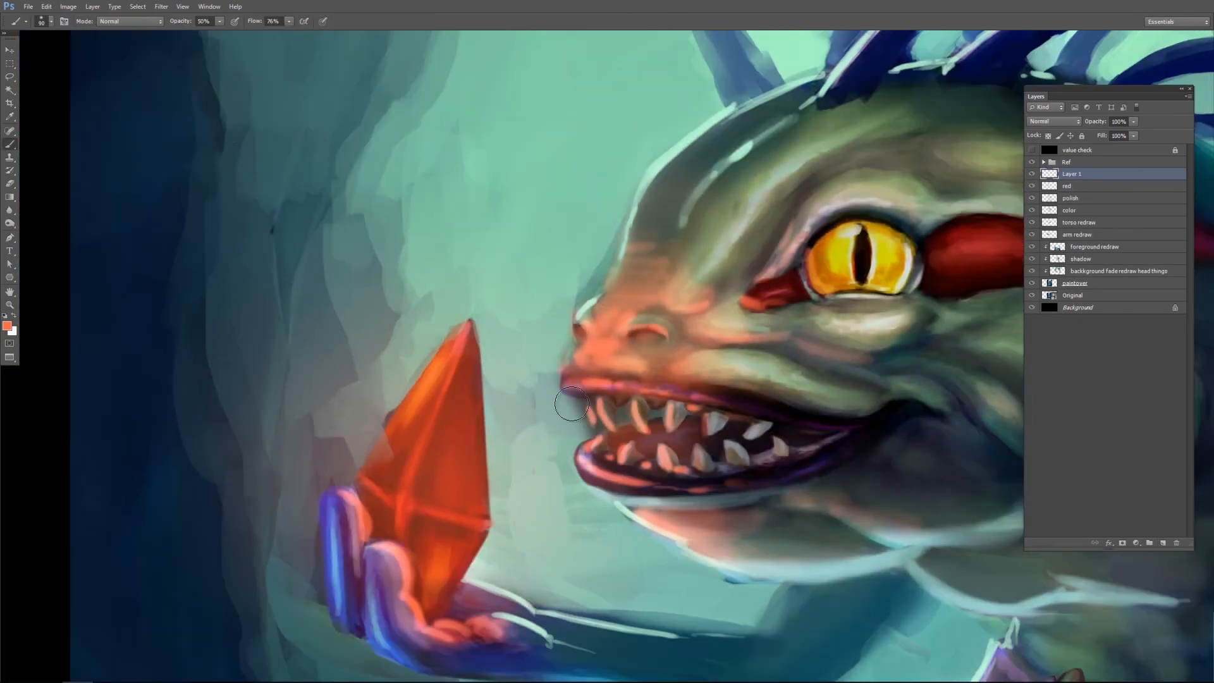
pyautogui.moveTo(660, 269); pyautogui.dragTo(619, 285)
pyautogui.moveTo(569, 481); pyautogui.dragTo(599, 418)
# Repaint the crystal's facets at full opacity with a small brush in a red sampled from the hand area.
pyautogui.keyDown('alt'); pyautogui.click(476, 506); pyautogui.keyUp('alt')
pyautogui.press('0')
pyautogui.press('[')
pyautogui.press('[')
pyautogui.moveTo(504, 259); pyautogui.dragTo(510, 331)
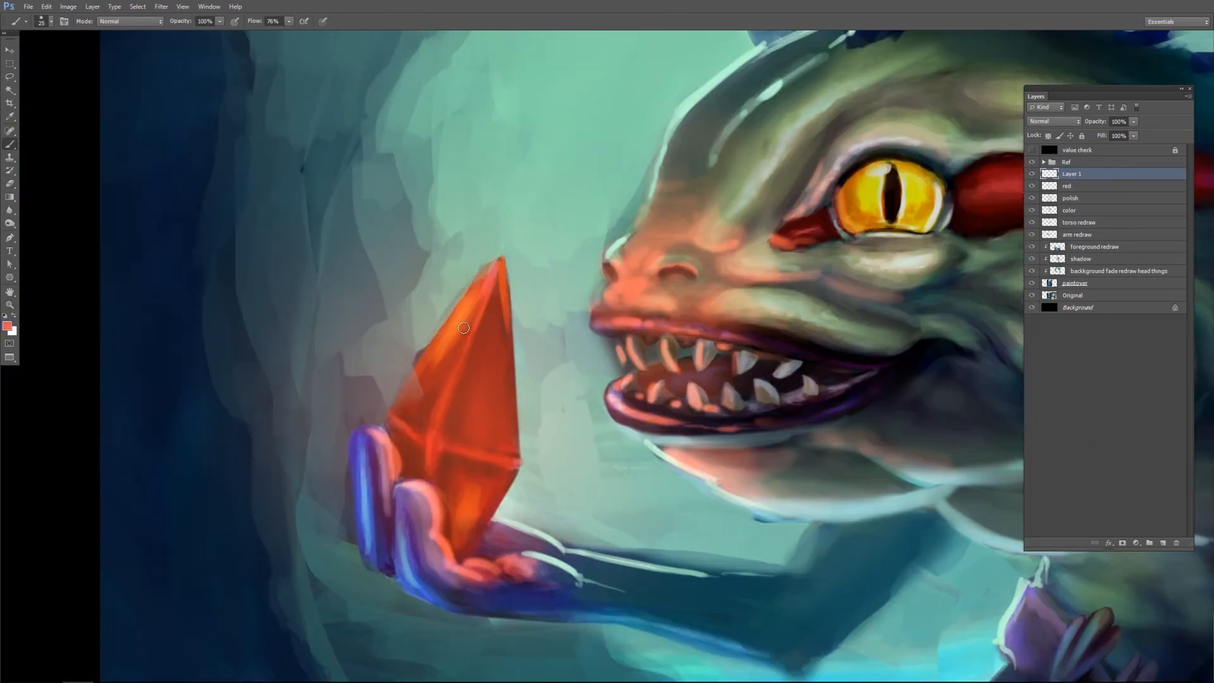
pyautogui.moveTo(466, 367); pyautogui.dragTo(513, 418)
pyautogui.moveTo(482, 314); pyautogui.dragTo(508, 341)
pyautogui.moveTo(437, 465); pyautogui.dragTo(475, 469)
# Pick a brighter orange and sharpen the crystal's facet edges with crisp lines down its length and across its widest part.
pyautogui.keyDown('alt'); pyautogui.click(437, 380); pyautogui.keyUp('alt')
pyautogui.moveTo(467, 325)
pyautogui.mouseDown()
pyautogui.moveTo(420, 415)
pyautogui.moveTo(421, 366)
pyautogui.mouseUp()
pyautogui.click(7, 326)
pyautogui.click(495, 391)
pyautogui.click(655, 400)
pyautogui.click(697, 523)
pyautogui.click(798, 393)
pyautogui.moveTo(501, 262); pyautogui.dragTo(427, 441)
pyautogui.moveTo(427, 447); pyautogui.dragTo(516, 461)
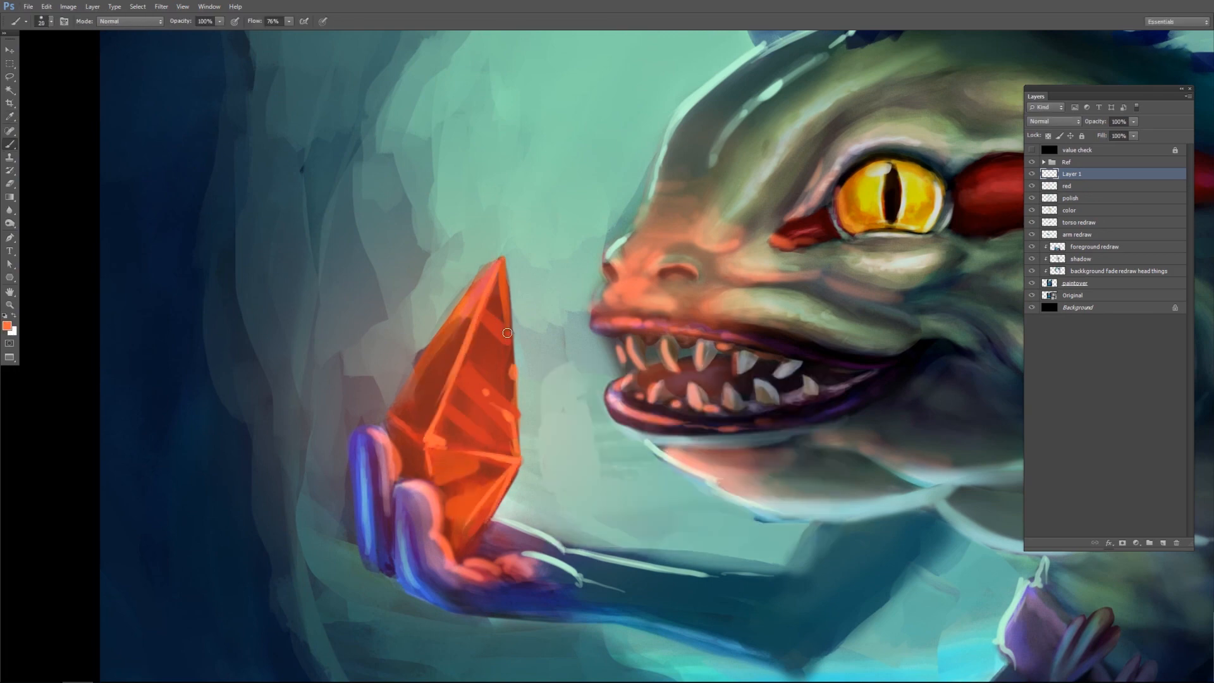
# Refine the upper lip's edge and the snout ridge at 50% opacity with dark tones sampled from the mouth.
pyautogui.moveTo(636, 312); pyautogui.dragTo(479, 294)
pyautogui.press(']')
pyautogui.keyDown('alt'); pyautogui.click(521, 371); pyautogui.keyUp('alt')
pyautogui.keyDown('alt'); pyautogui.click(565, 320); pyautogui.keyUp('alt')
pyautogui.press('[')
pyautogui.press('5')
pyautogui.moveTo(572, 304); pyautogui.dragTo(453, 301)
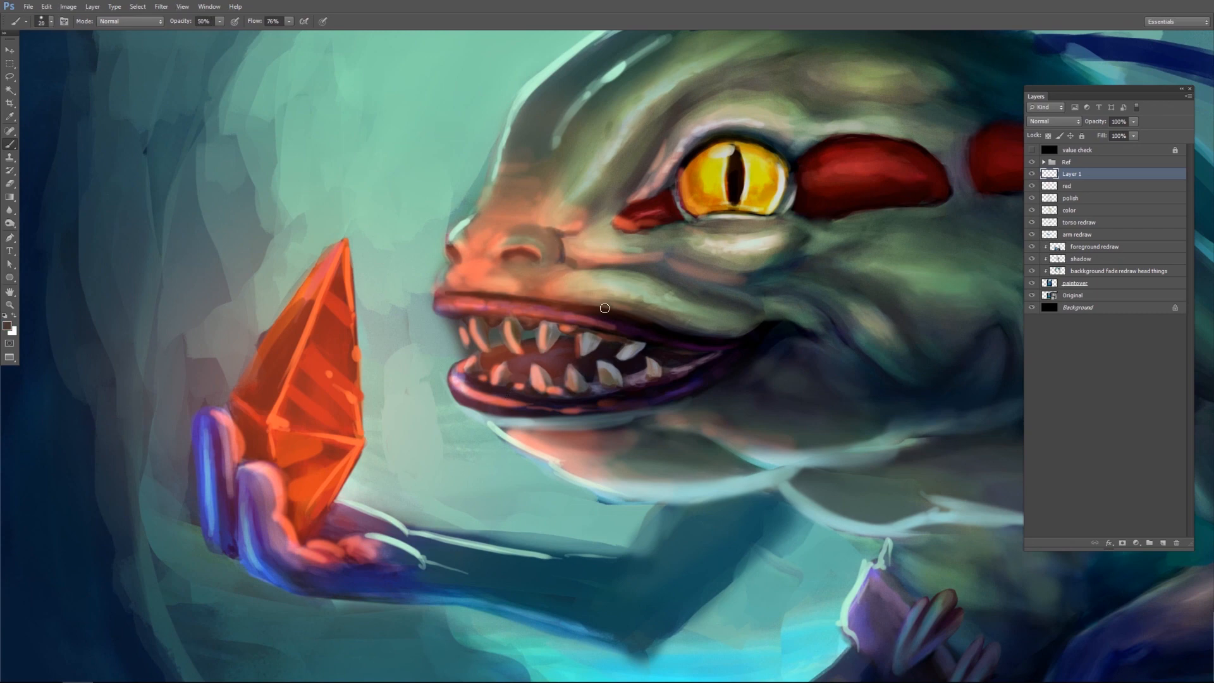
pyautogui.moveTo(470, 228); pyautogui.dragTo(529, 92)
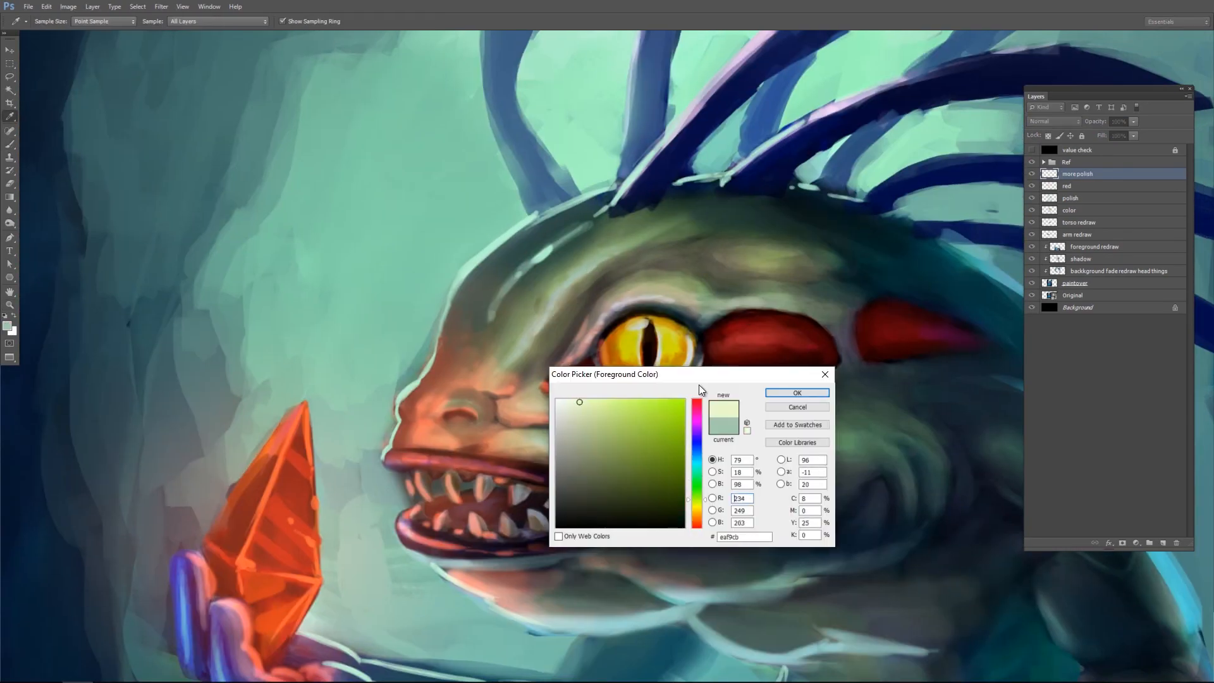
# Confirm pale yellow-green #eaf9cb and paint wet specular spots on the cheek, brow and forehead.
pyautogui.press('Return')
pyautogui.click(769, 420)
pyautogui.click(797, 415)
pyautogui.moveTo(827, 416)
pyautogui.mouseDown()
pyautogui.moveTo(852, 423)
pyautogui.moveTo(770, 420)
pyautogui.mouseUp()
pyautogui.press('e')
pyautogui.press('b')
# Shade the upper part of the eye at 30% opacity and deepen the iris with a dark orange.
pyautogui.moveTo(683, 332)
pyautogui.mouseDown()
pyautogui.moveTo(675, 366)
pyautogui.moveTo(621, 332)
pyautogui.mouseUp()
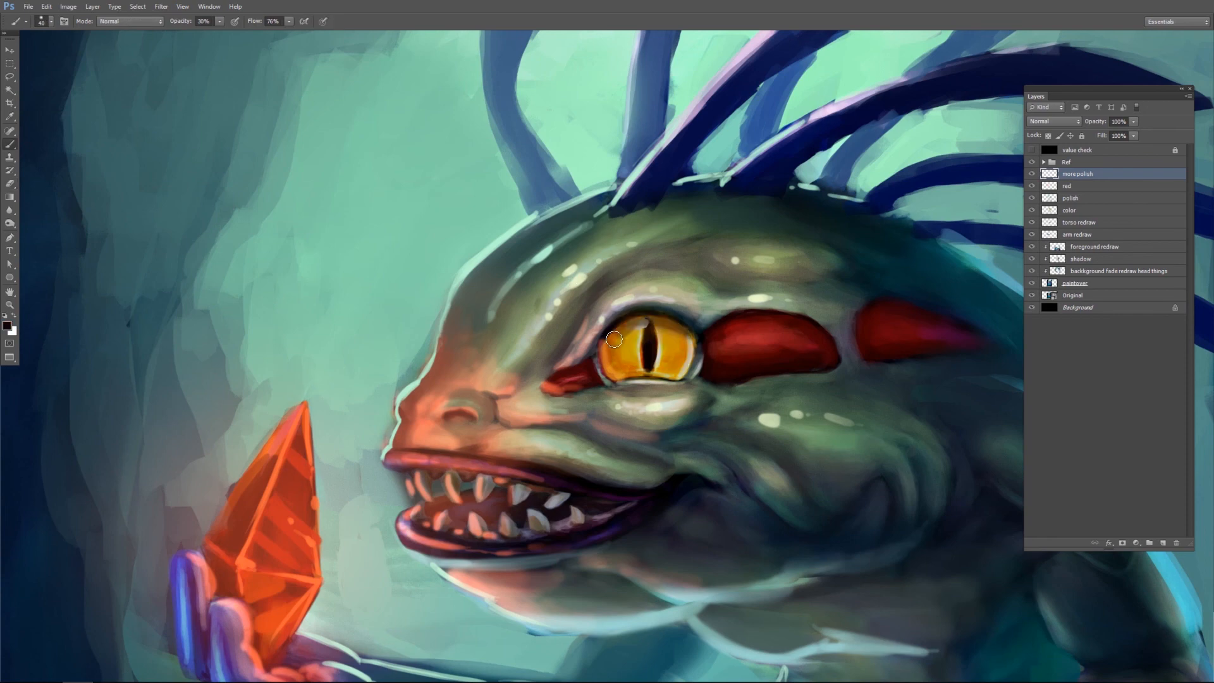
pyautogui.click(7, 326)
pyautogui.click(696, 522)
pyautogui.click(618, 398)
pyautogui.press('Return')
pyautogui.press('[')
pyautogui.press('[')
pyautogui.press('[')
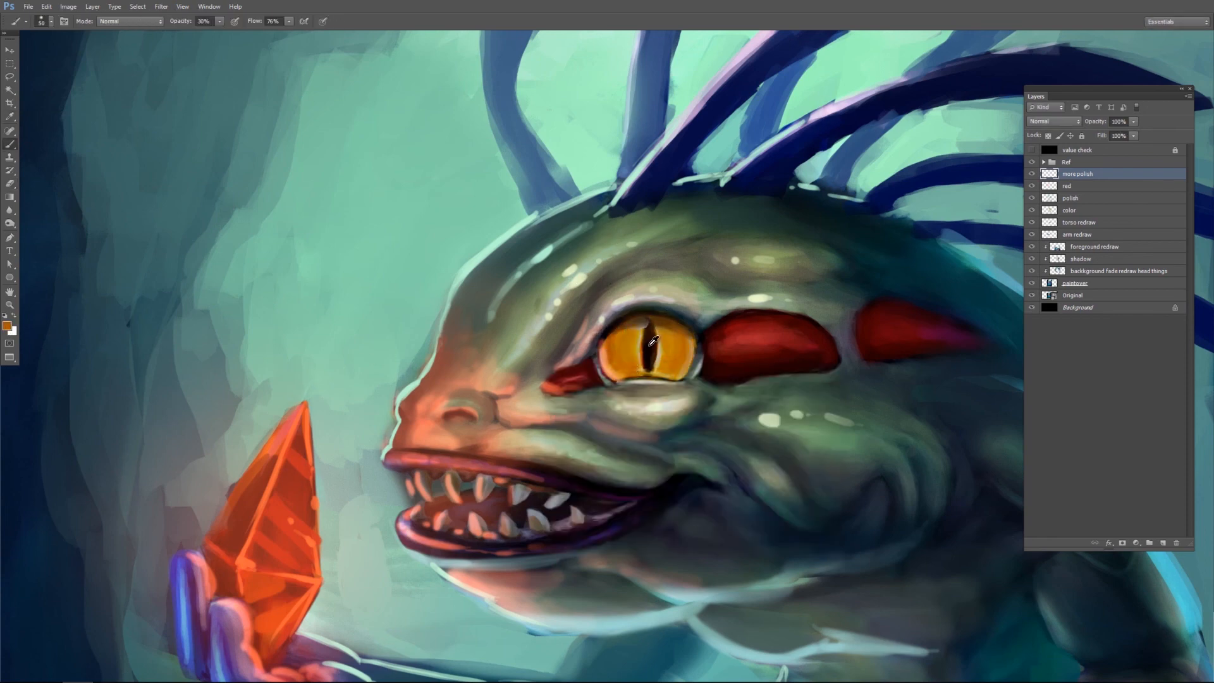
# Pick a light yellow and paint a soft glow on the iris beside the pupil at 40% opacity.
pyautogui.click(7, 326)
pyautogui.click(696, 508)
pyautogui.click(632, 402)
pyautogui.press('Return')
pyautogui.press(']')
pyautogui.press(']')
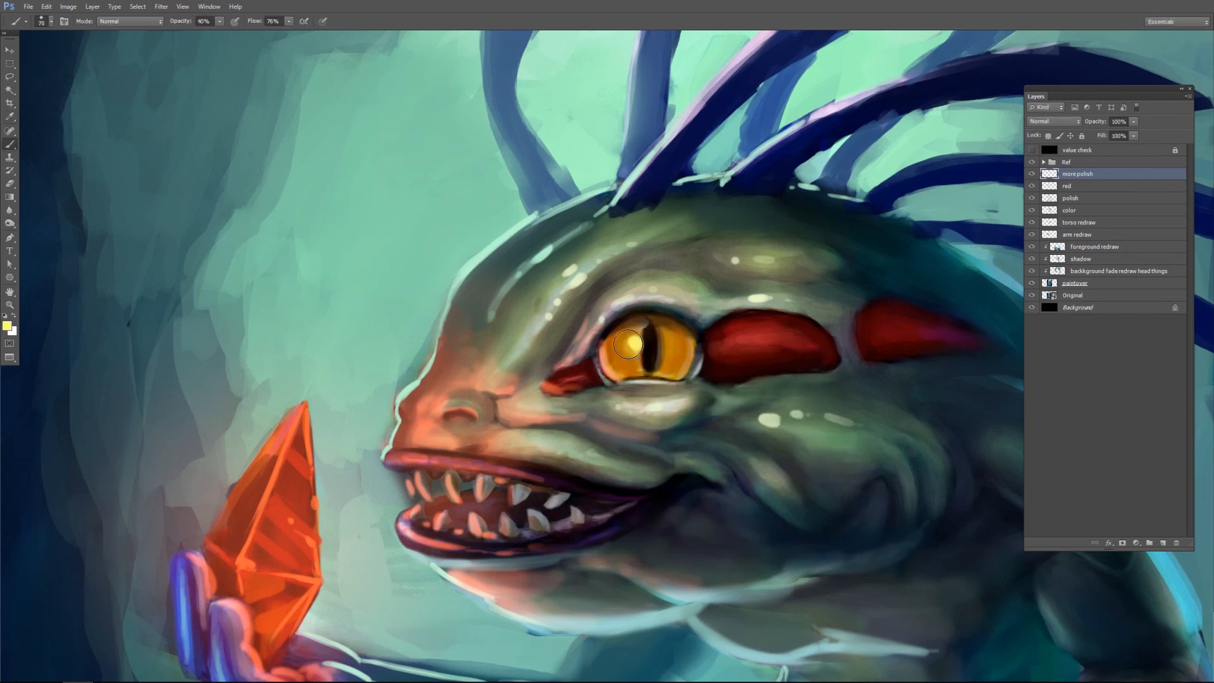
# Dot full-opacity highlights over the red patch behind the eye, and pale ones over the brow, forehead and cheek.
pyautogui.keyDown('alt'); pyautogui.click(740, 344); pyautogui.keyUp('alt')
pyautogui.click(7, 326)
pyautogui.click(656, 401)
pyautogui.press('Return')
pyautogui.press('0')
pyautogui.press(']')
pyautogui.press(']')
pyautogui.press(']')
pyautogui.press(']')
pyautogui.press(']')
pyautogui.press(']')
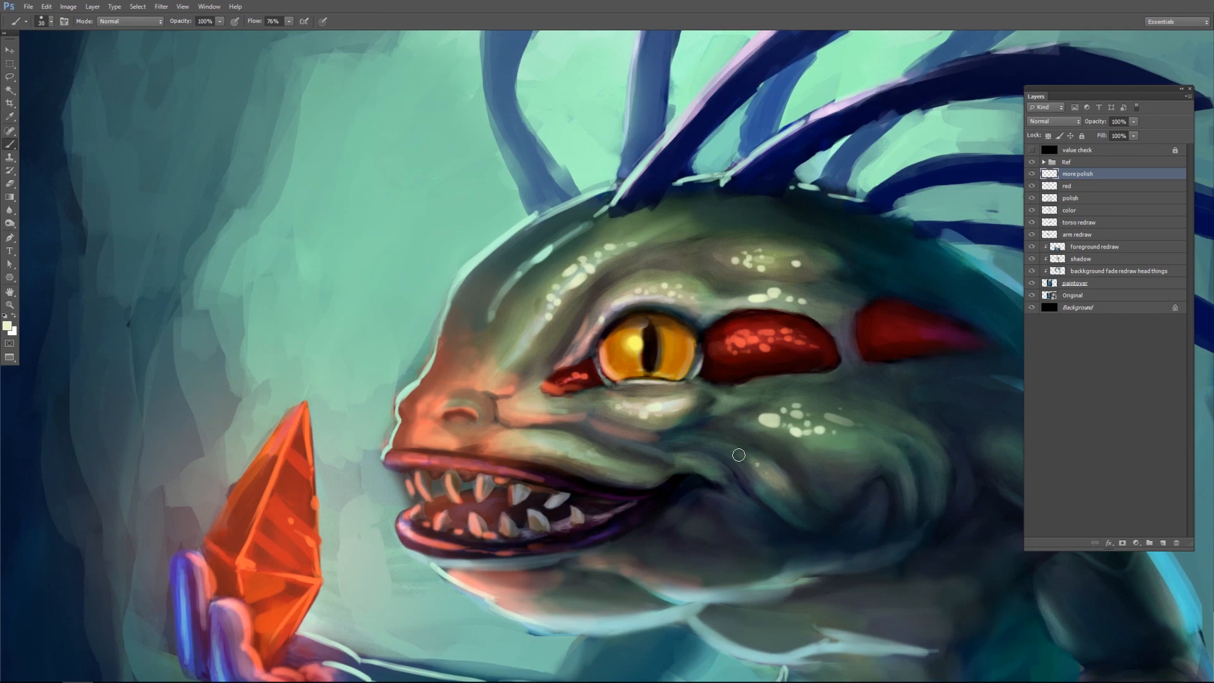
# Soften the dotted highlights on the forehead, brow and snout with the eraser.
pyautogui.press('e')
pyautogui.moveTo(795, 265); pyautogui.dragTo(762, 295)
pyautogui.moveTo(587, 266); pyautogui.dragTo(557, 303)
pyautogui.moveTo(522, 354); pyautogui.dragTo(452, 355)
# Pick a purple and paint lighter reflected color along the front head spine.
pyautogui.press('b')
pyautogui.moveTo(509, 310)
pyautogui.mouseDown()
pyautogui.moveTo(685, 312)
pyautogui.moveTo(768, 204)
pyautogui.mouseUp()
pyautogui.click(7, 325)
pyautogui.click(696, 434)
pyautogui.click(670, 496)
pyautogui.press('Return')
pyautogui.moveTo(698, 313); pyautogui.dragTo(798, 179)
# Redefine the nostril, snout and upper lip with skin colors sampled from the face.
pyautogui.keyDown('alt'); pyautogui.click(664, 316); pyautogui.keyUp('alt')
pyautogui.moveTo(630, 298)
pyautogui.mouseDown()
pyautogui.moveTo(494, 264)
pyautogui.moveTo(603, 174)
pyautogui.mouseUp()
pyautogui.keyDown('alt'); pyautogui.click(562, 322); pyautogui.keyUp('alt')
pyautogui.moveTo(457, 404); pyautogui.dragTo(491, 405)
pyautogui.keyDown('alt'); pyautogui.click(590, 469); pyautogui.keyUp('alt')
pyautogui.keyDown('alt'); pyautogui.click(498, 444); pyautogui.keyUp('alt')
pyautogui.press(']')
pyautogui.press(']')
pyautogui.press(']')
pyautogui.press(']')
pyautogui.keyDown('alt'); pyautogui.click(599, 444); pyautogui.keyUp('alt')
pyautogui.moveTo(599, 444); pyautogui.dragTo(535, 435)
# Dot small full-opacity pale highlights along the upper lip fold and snout.
pyautogui.keyDown('alt'); pyautogui.click(673, 412); pyautogui.keyUp('alt')
pyautogui.press('[')
pyautogui.press('[')
pyautogui.press('[')
pyautogui.press('[')
pyautogui.press('0')
pyautogui.click(602, 455)
pyautogui.click(541, 408)
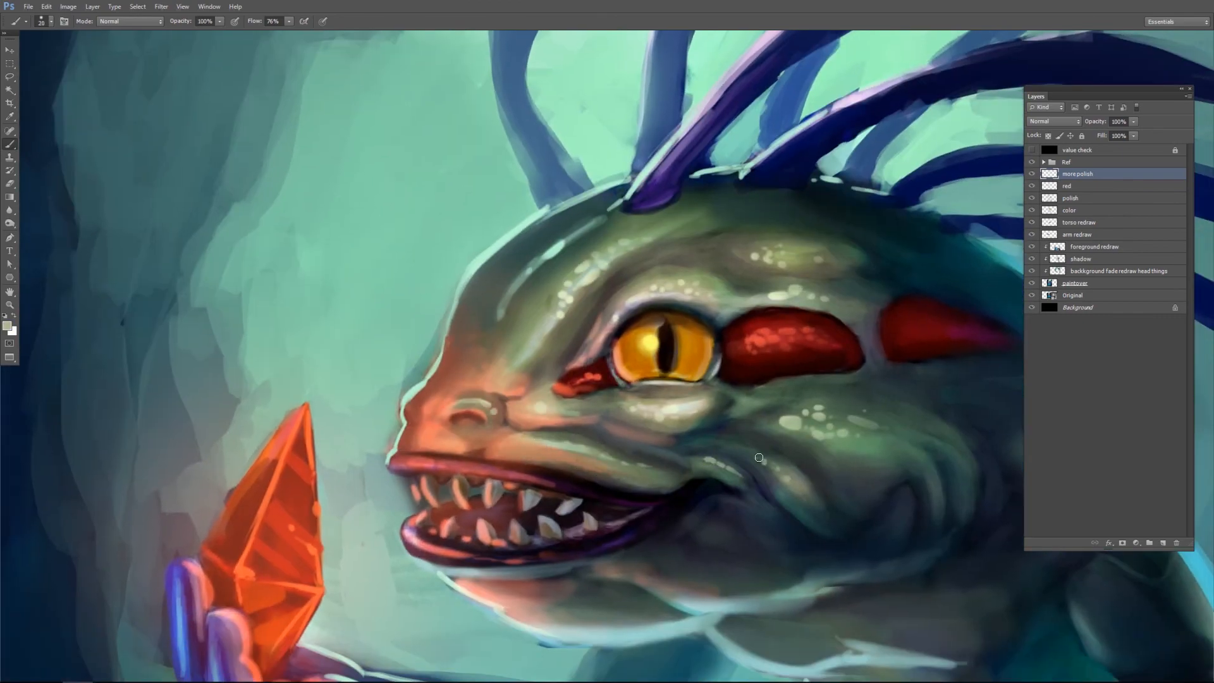
# Add highlights to the cheek folds behind the mouth corner with a skin tone sampled from the cheek.
pyautogui.moveTo(739, 452); pyautogui.dragTo(636, 449)
pyautogui.press(']')
pyautogui.press(']')
pyautogui.keyDown('alt'); pyautogui.click(774, 415); pyautogui.keyUp('alt')
pyautogui.moveTo(733, 448); pyautogui.dragTo(772, 448)
# Sample the crystal's orange for the gradient and create a layer named more red above more polish, set to Color Dodge.
pyautogui.moveTo(609, 414)
pyautogui.mouseDown()
pyautogui.moveTo(647, 313)
pyautogui.moveTo(567, 339)
pyautogui.mouseUp()
pyautogui.moveTo(569, 329)
pyautogui.mouseDown()
pyautogui.moveTo(504, 447)
pyautogui.moveTo(504, 434)
pyautogui.moveTo(461, 439)
pyautogui.mouseUp()
pyautogui.press('g')
pyautogui.keyDown('alt'); pyautogui.click(435, 386); pyautogui.keyUp('alt')
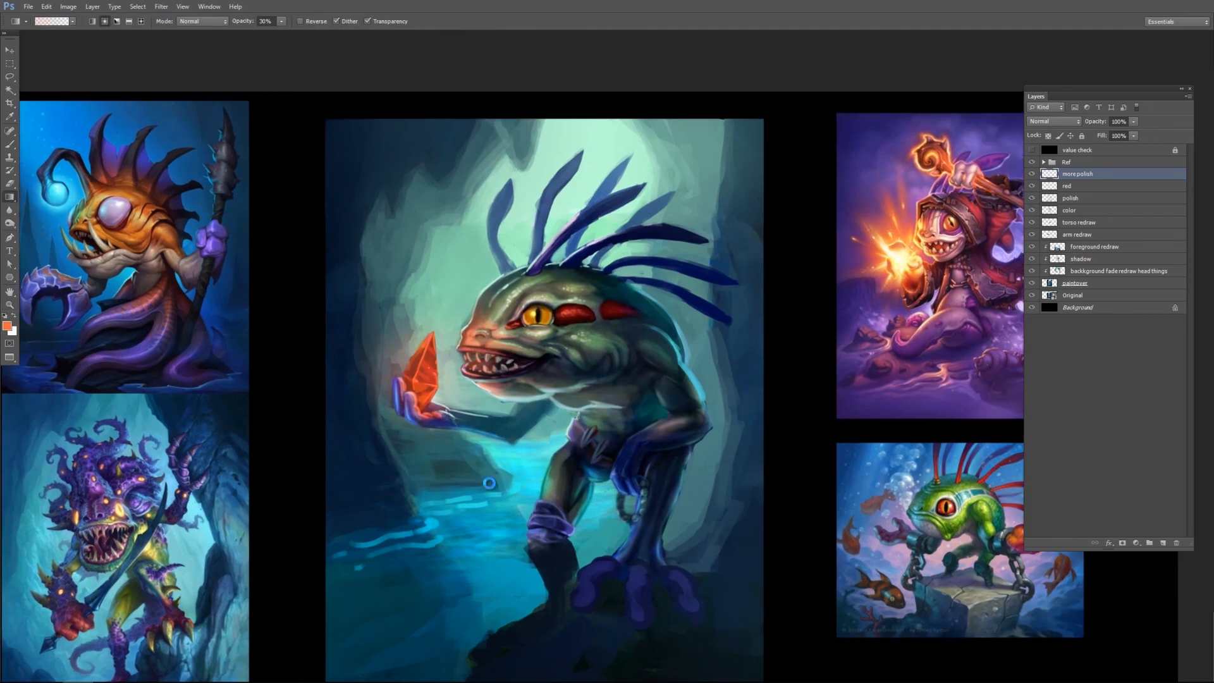
pyautogui.moveTo(392, 370); pyautogui.dragTo(535, 435)
pyautogui.hotkey('ctrl', 'z')
pyautogui.click(1163, 543)
pyautogui.doubleClick(1072, 175)
pyautogui.write('more red')
pyautogui.click(1054, 122)
# Cast a radial orange gradient glow from the crystal toward the face and set the layer's opacity to 50%.
pyautogui.moveTo(417, 383)
pyautogui.mouseDown()
pyautogui.moveTo(493, 418)
pyautogui.moveTo(544, 417)
pyautogui.moveTo(594, 336)
pyautogui.mouseUp()
pyautogui.press('m')
pyautogui.press('5')
# Brush orange glow onto the belt, hanging hand, bent leg and foot, and erase the excess.
pyautogui.press('b')
pyautogui.press('0')
pyautogui.moveTo(588, 402); pyautogui.dragTo(574, 441)
pyautogui.moveTo(563, 465); pyautogui.dragTo(578, 452)
pyautogui.moveTo(680, 329); pyautogui.dragTo(694, 347)
pyautogui.moveTo(594, 345)
pyautogui.mouseDown()
pyautogui.moveTo(636, 347)
pyautogui.moveTo(608, 389)
pyautogui.mouseUp()
pyautogui.moveTo(564, 482); pyautogui.dragTo(571, 499)
pyautogui.moveTo(642, 504); pyautogui.dragTo(608, 541)
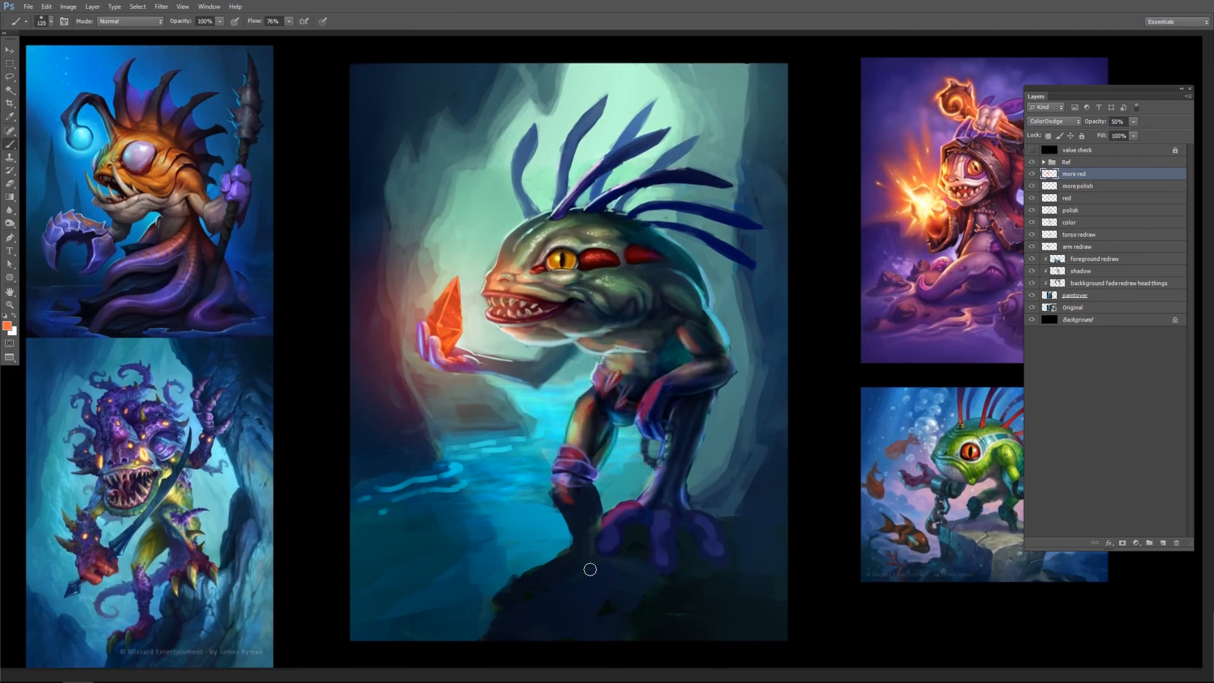
pyautogui.press('e')
pyautogui.moveTo(698, 373); pyautogui.dragTo(688, 387)
# Check the painting's values in grayscale, then return to the color view.
pyautogui.moveTo(790, 418)
pyautogui.mouseDown()
pyautogui.moveTo(795, 391)
pyautogui.moveTo(806, 397)
pyautogui.mouseUp()
pyautogui.click(1032, 150)
pyautogui.press('z')
pyautogui.moveTo(410, 226); pyautogui.dragTo(481, 226)
pyautogui.click(1032, 150)
pyautogui.press('b')
# Add a Levels adjustment with midtones 0.92 and white input 118, and invert its mask to hide the effect.
pyautogui.click(1136, 543)
pyautogui.click(1125, 358)
pyautogui.moveTo(971, 355); pyautogui.dragTo(911, 355)
pyautogui.moveTo(885, 355); pyautogui.dragTo(887, 356)
pyautogui.hotkey('ctrl', 'i')
# Paint white on the Levels mask over the crystal to brighten its facets and core.
pyautogui.press(']')
pyautogui.press(']')
pyautogui.press(']')
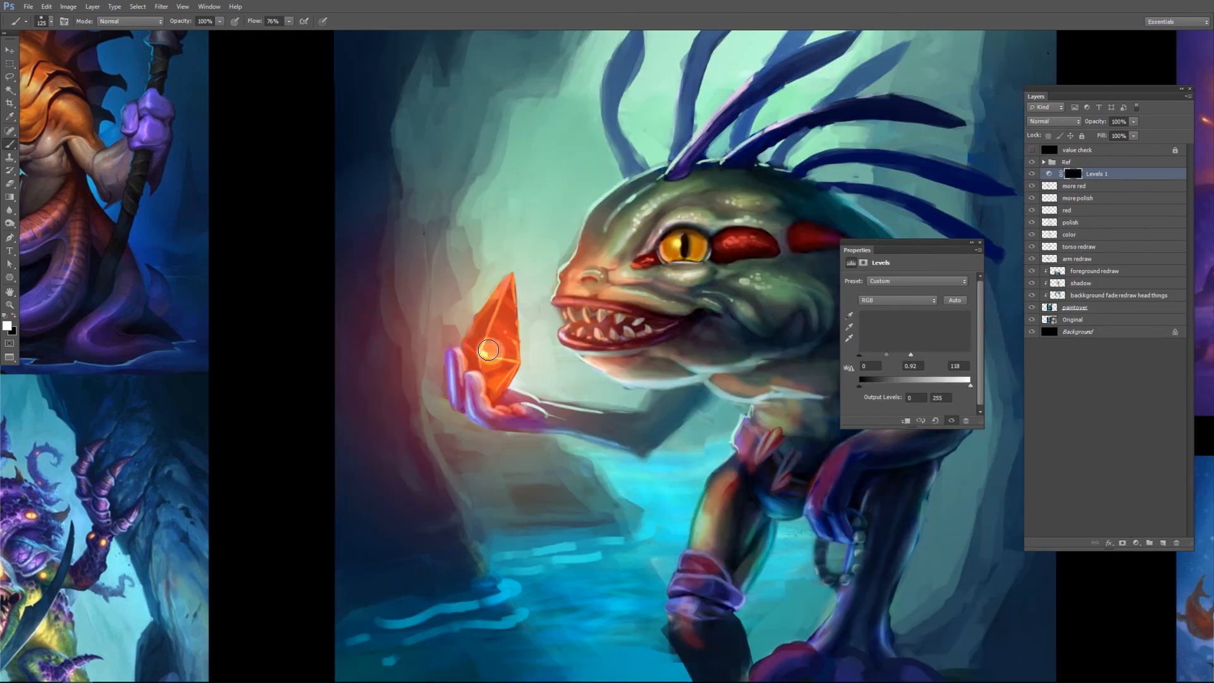
pyautogui.click(488, 350)
pyautogui.press(']')
pyautogui.press(']')
pyautogui.press(']')
pyautogui.press(']')
pyautogui.press(']')
pyautogui.moveTo(493, 300); pyautogui.dragTo(470, 340)
pyautogui.moveTo(611, 376); pyautogui.dragTo(534, 406)
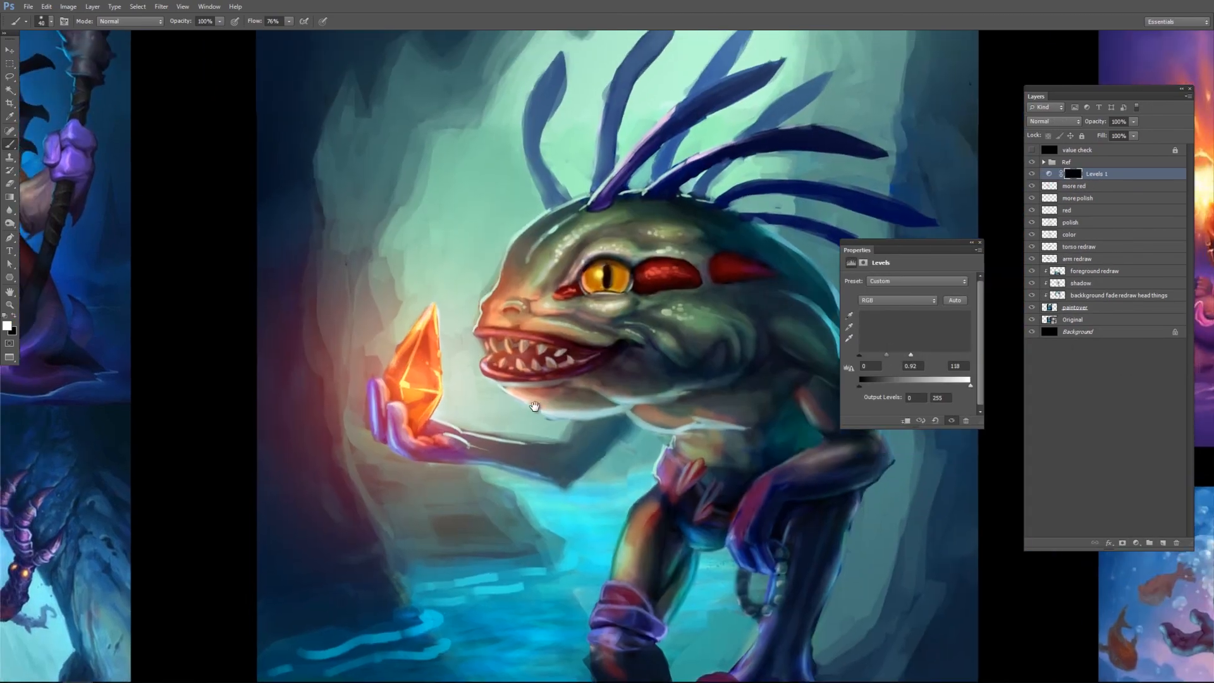
# Extend the brightening softly around the crystal with radial gradients on the Levels mask.
pyautogui.press('g')
pyautogui.moveTo(591, 297); pyautogui.dragTo(658, 323)
pyautogui.hotkey('ctrl', 'z')
pyautogui.moveTo(501, 300); pyautogui.dragTo(550, 355)
pyautogui.moveTo(634, 238); pyautogui.dragTo(686, 253)
pyautogui.moveTo(693, 453)
pyautogui.mouseDown()
pyautogui.moveTo(650, 396)
pyautogui.moveTo(581, 386)
pyautogui.mouseUp()
# Compare the painting in grayscale with the Levels adjustment off and on.
pyautogui.press('z')
pyautogui.click(1032, 151)
pyautogui.click(1032, 174)
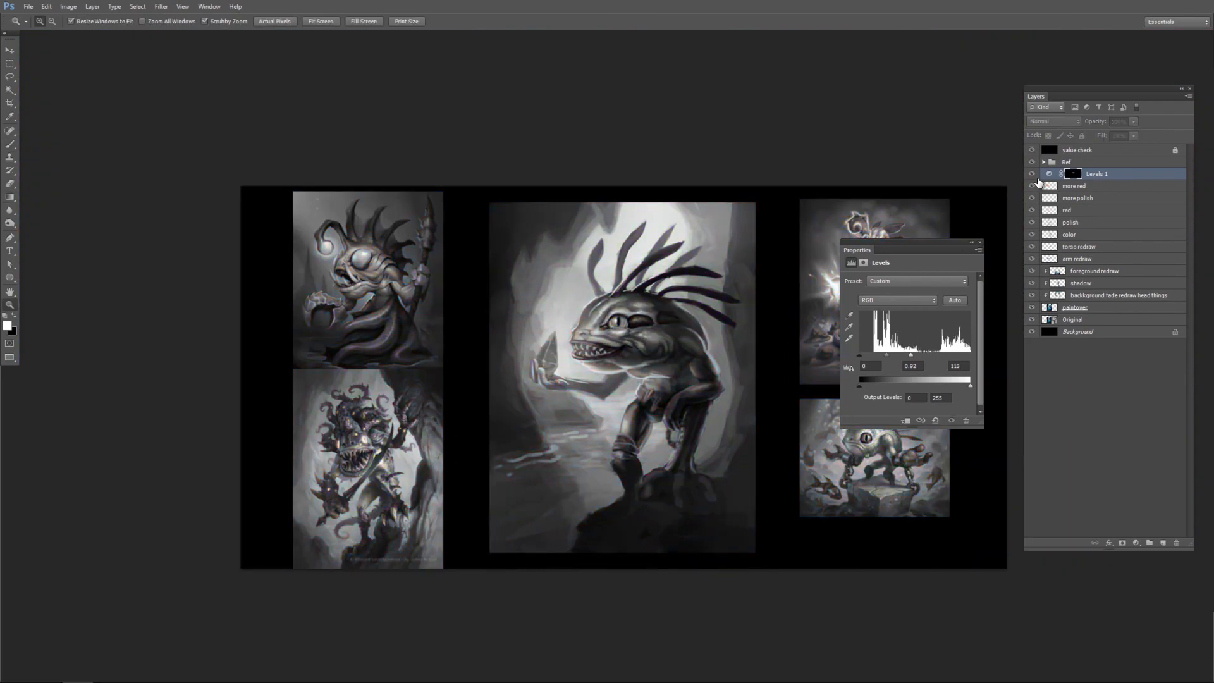
pyautogui.click(1032, 174)
# Return to the color view and rename the Levels adjustment layer glow gem.
pyautogui.click(1073, 174)
pyautogui.press('b')
pyautogui.press('x')
pyautogui.click(1032, 152)
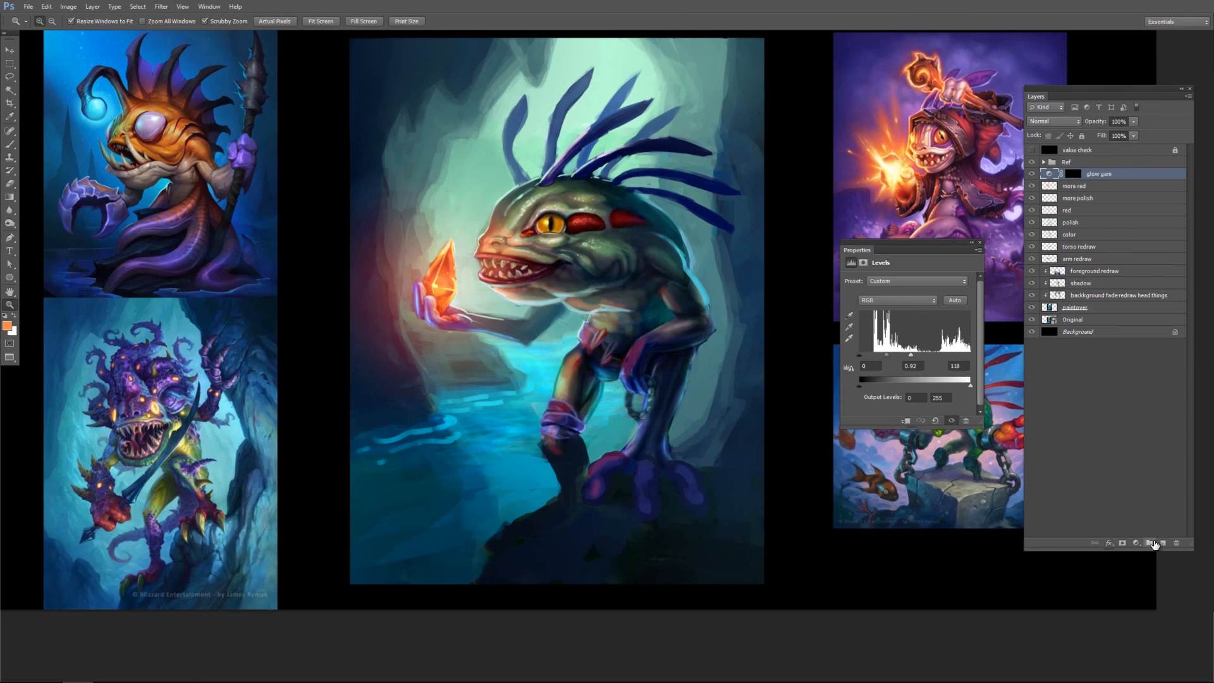
# Create a new layer above glow gem and name it rock foreground.
pyautogui.click(1162, 543)
pyautogui.doubleClick(1073, 174)
pyautogui.write('rock foreground')
pyautogui.press('Return')
# Paint dark tones over the foreground rock with a rectangular brush and a color sampled from the rock.
pyautogui.moveTo(596, 405); pyautogui.dragTo(633, 405)
pyautogui.press('b')
pyautogui.click(52, 21)
pyautogui.keyDown('alt'); pyautogui.click(633, 466); pyautogui.keyUp('alt')
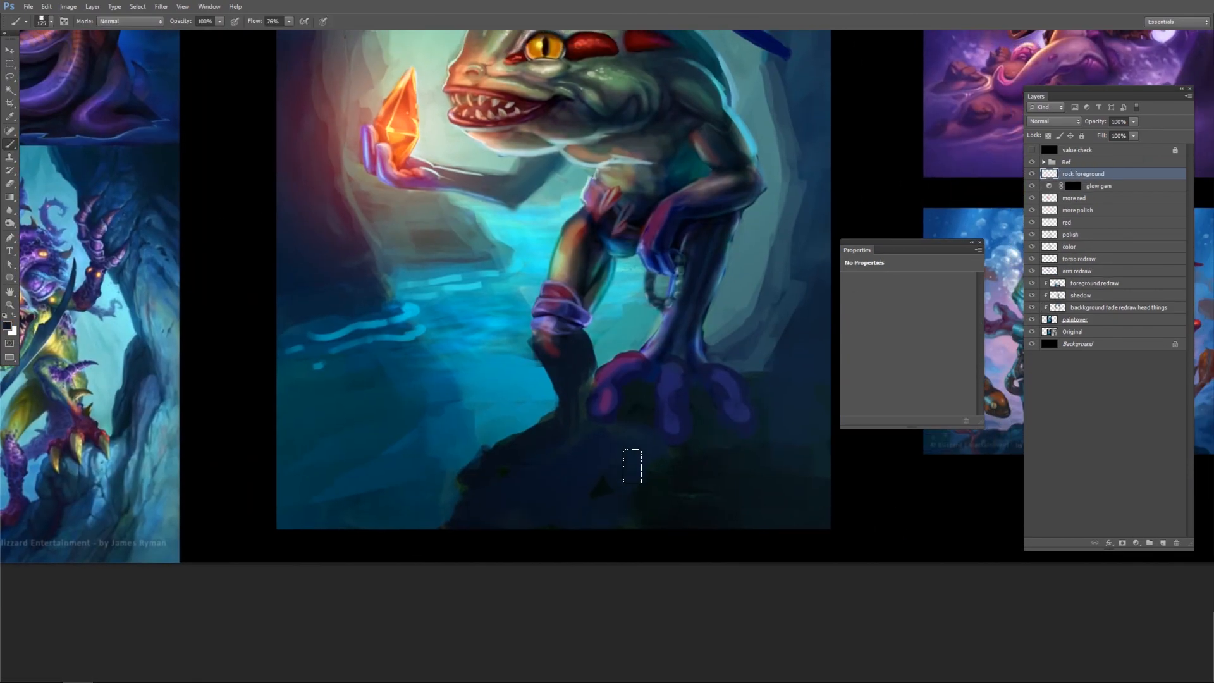
pyautogui.moveTo(721, 475); pyautogui.dragTo(673, 512)
pyautogui.moveTo(596, 423)
pyautogui.mouseDown()
pyautogui.moveTo(590, 455)
pyautogui.moveTo(571, 409)
pyautogui.mouseUp()
# Paint small light-blue water accents along the rock's edge with a blue sampled from the water.
pyautogui.keyDown('alt'); pyautogui.click(444, 454); pyautogui.keyUp('alt')
pyautogui.press('[')
pyautogui.press('[')
pyautogui.press('[')
pyautogui.press('[')
pyautogui.press('[')
pyautogui.press('[')
pyautogui.press('[')
pyautogui.moveTo(430, 407); pyautogui.dragTo(471, 406)
pyautogui.moveTo(500, 444); pyautogui.dragTo(524, 427)
pyautogui.moveTo(479, 466); pyautogui.dragTo(485, 477)
# Refine the boundary between water and rock below the bent leg with a broader blue stroke.
pyautogui.press(']')
pyautogui.press(']')
pyautogui.press(']')
pyautogui.press(']')
pyautogui.press(']')
pyautogui.press(']')
pyautogui.moveTo(486, 453); pyautogui.dragTo(562, 389)
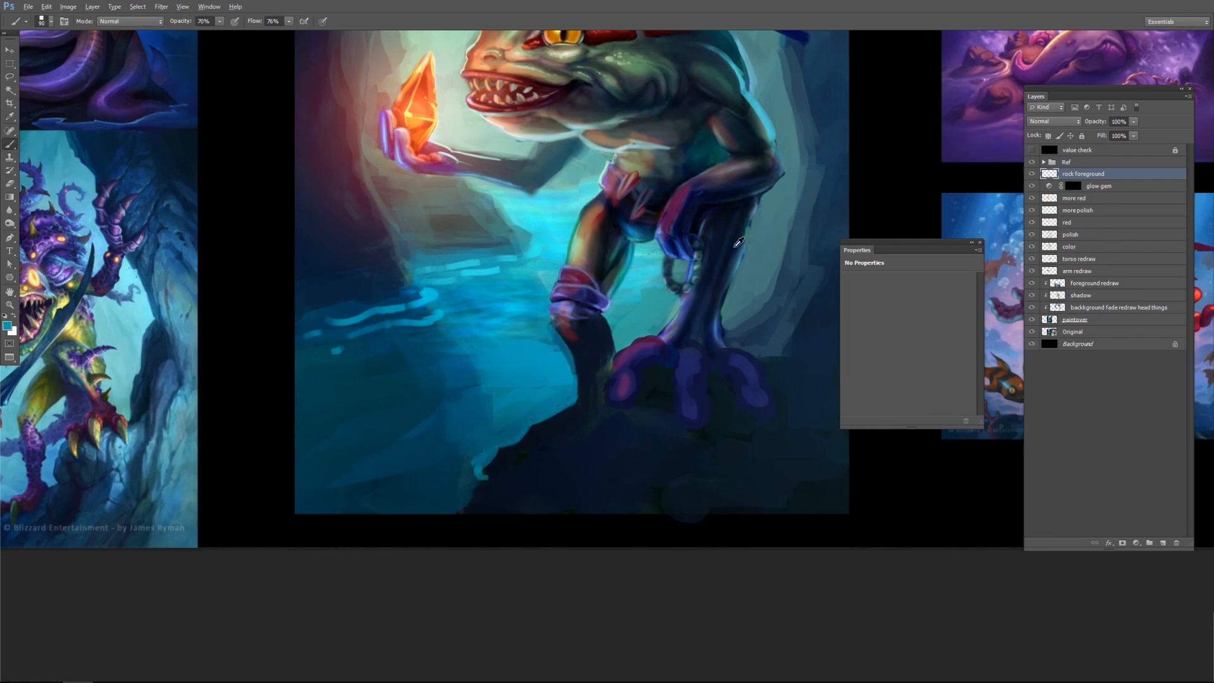
# Paint out the chain below the hanging hand and clean up the supporting leg using nearby sampled colors.
pyautogui.keyDown('alt'); pyautogui.click(738, 242); pyautogui.keyUp('alt')
pyautogui.keyDown('alt'); pyautogui.click(658, 283); pyautogui.keyUp('alt')
pyautogui.moveTo(695, 258)
pyautogui.mouseDown()
pyautogui.moveTo(688, 306)
pyautogui.moveTo(681, 259)
pyautogui.mouseUp()
pyautogui.keyDown('alt'); pyautogui.click(694, 225); pyautogui.keyUp('alt')
pyautogui.press('[')
pyautogui.press('[')
pyautogui.press('[')
pyautogui.press('[')
pyautogui.press('[')
pyautogui.moveTo(781, 228); pyautogui.dragTo(808, 215)
# Pick a muted green-gray and block in a lighter plane on the rock below the feet.
pyautogui.press(']')
pyautogui.press(']')
pyautogui.press(']')
pyautogui.press(']')
pyautogui.press(']')
pyautogui.keyDown('alt'); pyautogui.click(639, 346); pyautogui.keyUp('alt')
pyautogui.moveTo(635, 395)
pyautogui.mouseDown()
pyautogui.moveTo(554, 465)
pyautogui.moveTo(602, 449)
pyautogui.moveTo(639, 401)
pyautogui.mouseUp()
pyautogui.click(7, 326)
pyautogui.click(797, 393)
# Cover the rock face with broad strokes of a dark green sampled from the rock.
pyautogui.keyDown('alt'); pyautogui.click(607, 446); pyautogui.keyUp('alt')
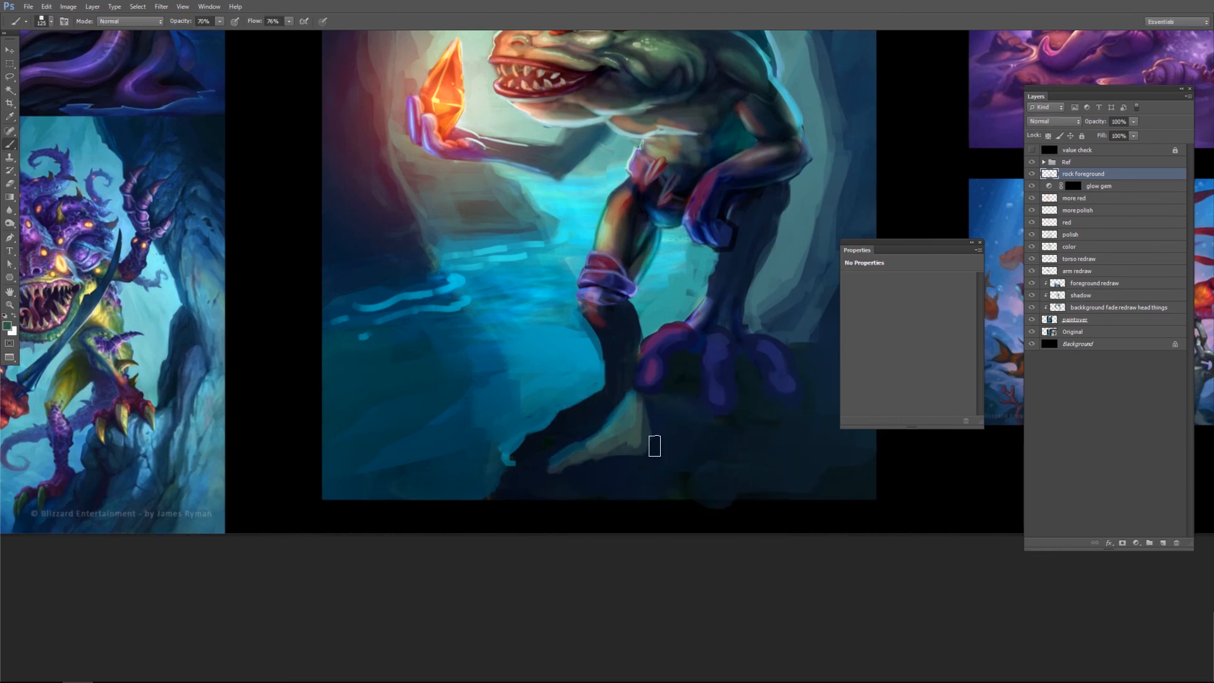
pyautogui.moveTo(516, 487); pyautogui.dragTo(658, 452)
pyautogui.moveTo(651, 405); pyautogui.dragTo(724, 458)
pyautogui.moveTo(607, 486)
pyautogui.mouseDown()
pyautogui.moveTo(776, 458)
pyautogui.moveTo(735, 471)
pyautogui.mouseUp()
# Darken the rock just below the toes with small strokes in a color sampled beside the foot.
pyautogui.keyDown('alt'); pyautogui.click(739, 411); pyautogui.keyUp('alt')
pyautogui.press('[')
pyautogui.press('[')
pyautogui.press('[')
pyautogui.press('[')
pyautogui.press('[')
pyautogui.moveTo(645, 405); pyautogui.dragTo(645, 418)
# Sweep wide dark strokes across the base of the rock with colors sampled from its lower edge.
pyautogui.keyDown('alt'); pyautogui.click(528, 480); pyautogui.keyUp('alt')
pyautogui.press(']')
pyautogui.press(']')
pyautogui.press(']')
pyautogui.press(']')
pyautogui.press(']')
pyautogui.press(']')
pyautogui.press(']')
pyautogui.press(']')
pyautogui.moveTo(525, 491); pyautogui.dragTo(680, 490)
pyautogui.keyDown('alt'); pyautogui.click(404, 505); pyautogui.keyUp('alt')
pyautogui.moveTo(506, 514); pyautogui.dragTo(746, 515)
# Paint dark crevices running down the rock face from the toes with a shadow color sampled there.
pyautogui.press('[')
pyautogui.press('[')
pyautogui.press('[')
pyautogui.press('[')
pyautogui.press('[')
pyautogui.press('[')
pyautogui.press('[')
pyautogui.press('[')
pyautogui.press('[')
pyautogui.keyDown('alt'); pyautogui.click(671, 416); pyautogui.keyUp('alt')
pyautogui.press(']')
pyautogui.press(']')
pyautogui.press(']')
pyautogui.moveTo(672, 415)
pyautogui.mouseDown()
pyautogui.moveTo(727, 446)
pyautogui.moveTo(537, 523)
pyautogui.mouseUp()
pyautogui.press('[')
pyautogui.press('[')
pyautogui.press('[')
pyautogui.press('[')
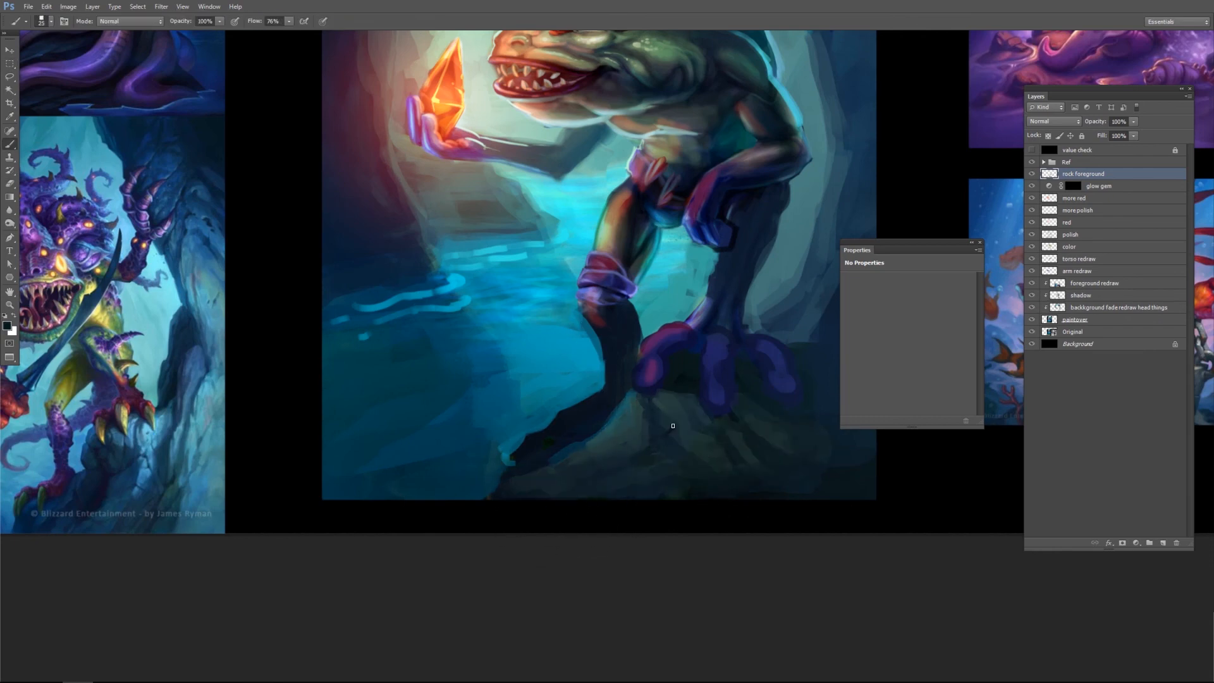